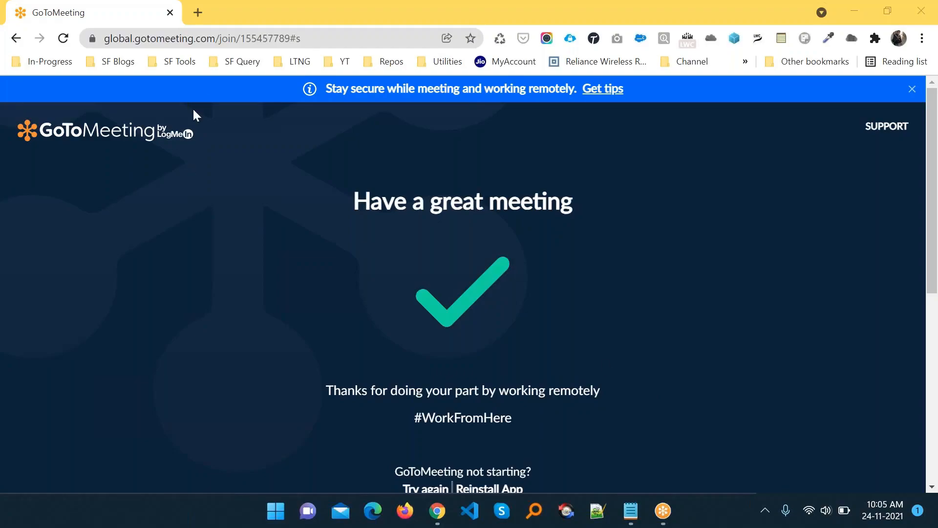
- Close the GoToMeeting tab and load developer.salesforce.com from the address bar
{"action": "left_click", "coordinate": [195, 8]}
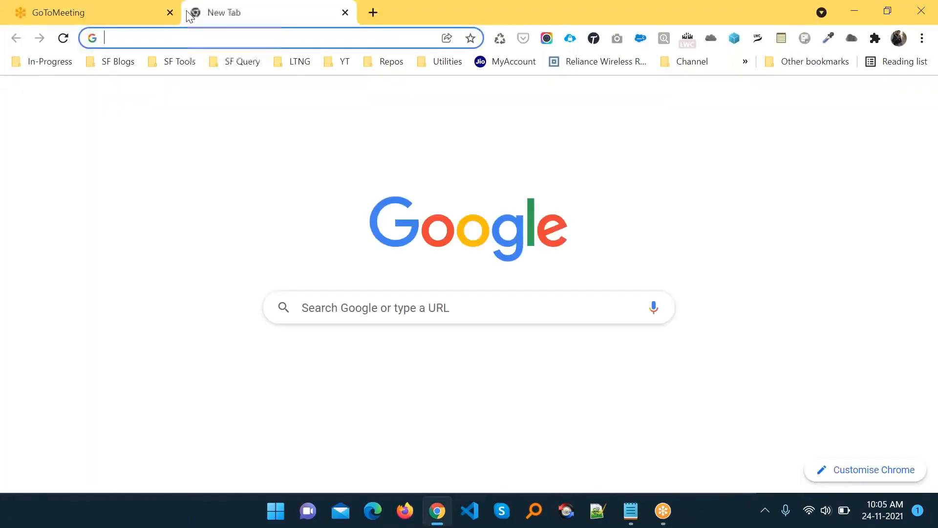
{"action": "left_click", "coordinate": [170, 12]}
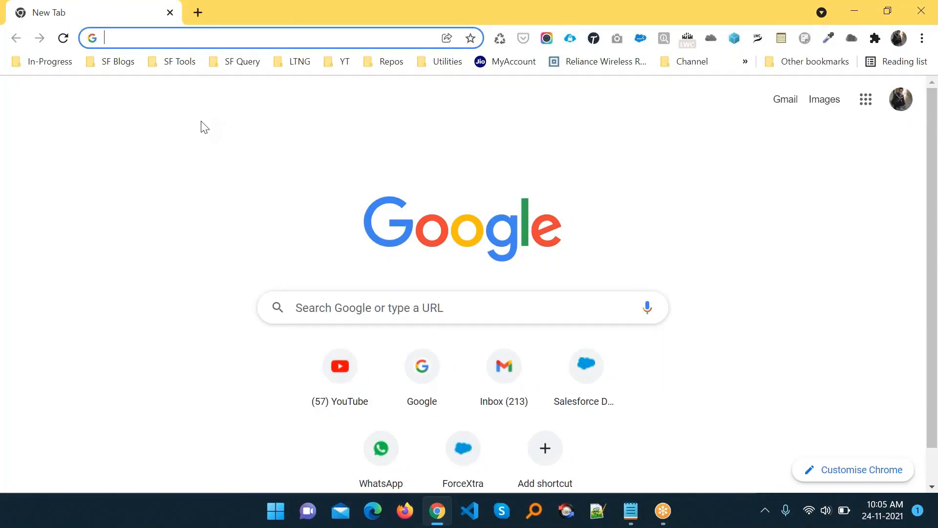
{"action": "type", "text": "developer.salesforce.com"}
{"action": "key", "text": "Return"}
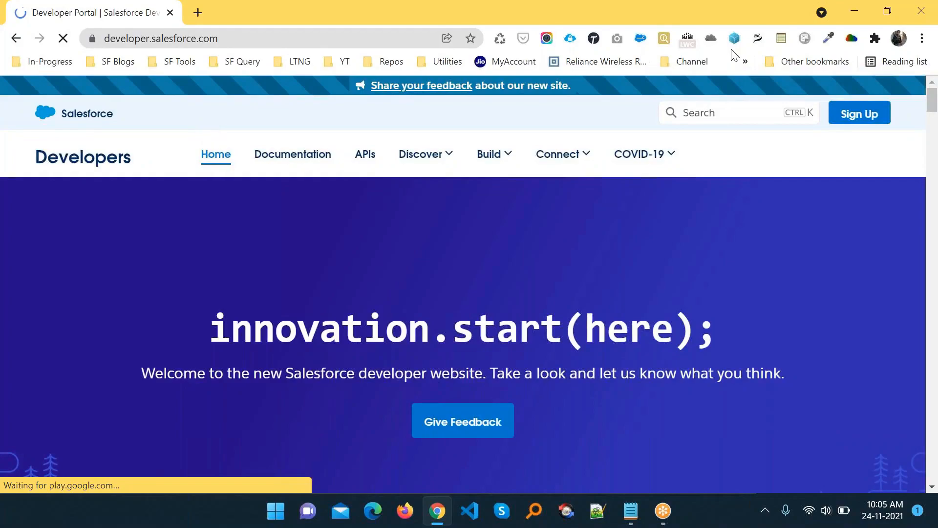
{"action": "mouse_move", "coordinate": [604, 181]}
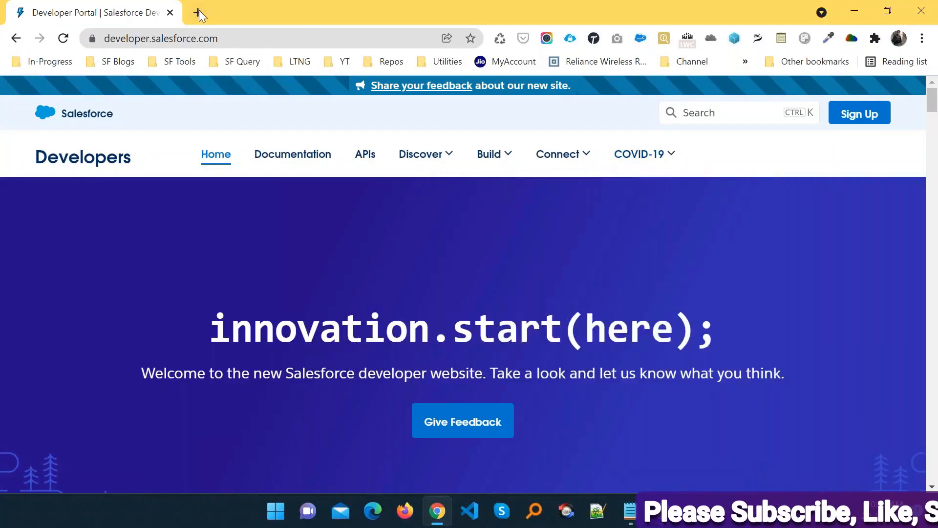
- Load login.salesforce.com in a new browser tab
{"action": "left_click", "coordinate": [199, 11]}
{"action": "type", "text": "lo"}
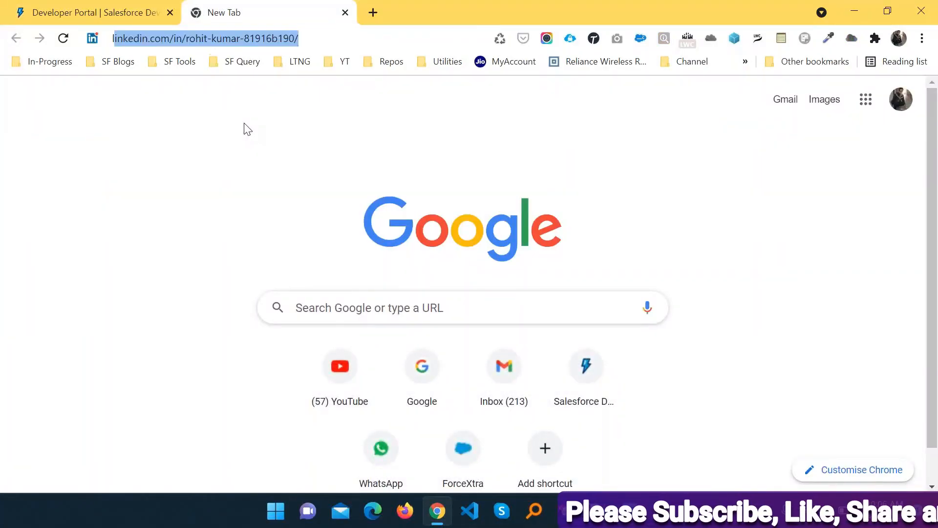
{"action": "key", "text": "Return"}
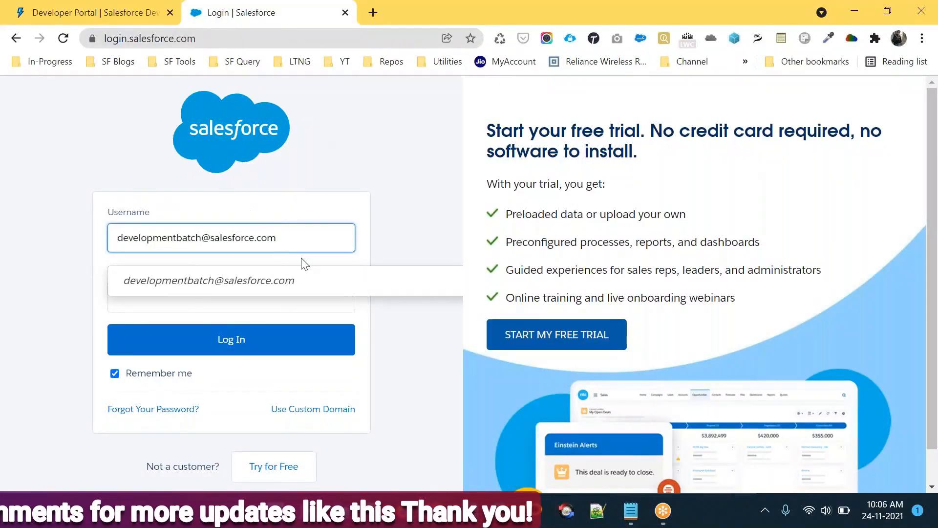
- Clear the prefilled username from the Salesforce login form
{"action": "left_click_drag", "start_coordinate": [299, 236], "coordinate": [39, 223]}
{"action": "key", "text": "BackSpace"}
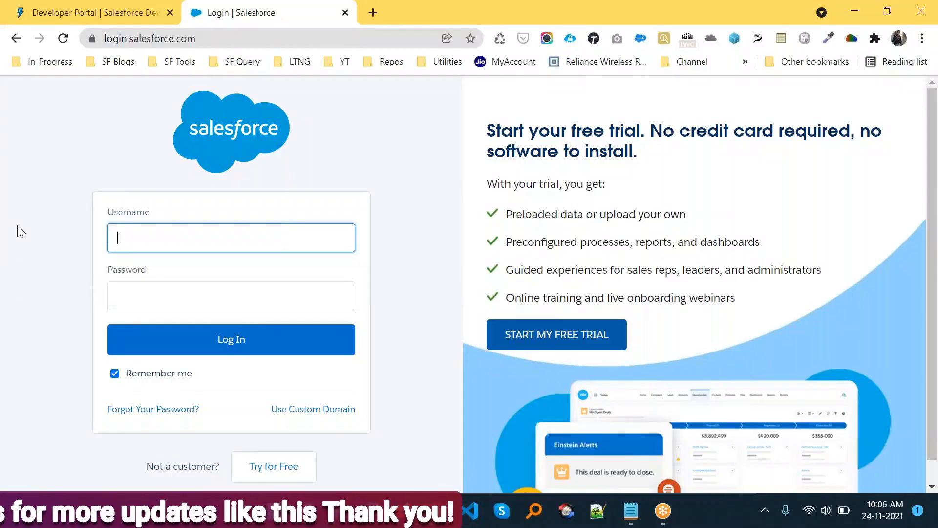
{"action": "left_click", "coordinate": [276, 135]}
{"action": "left_click", "coordinate": [205, 44]}
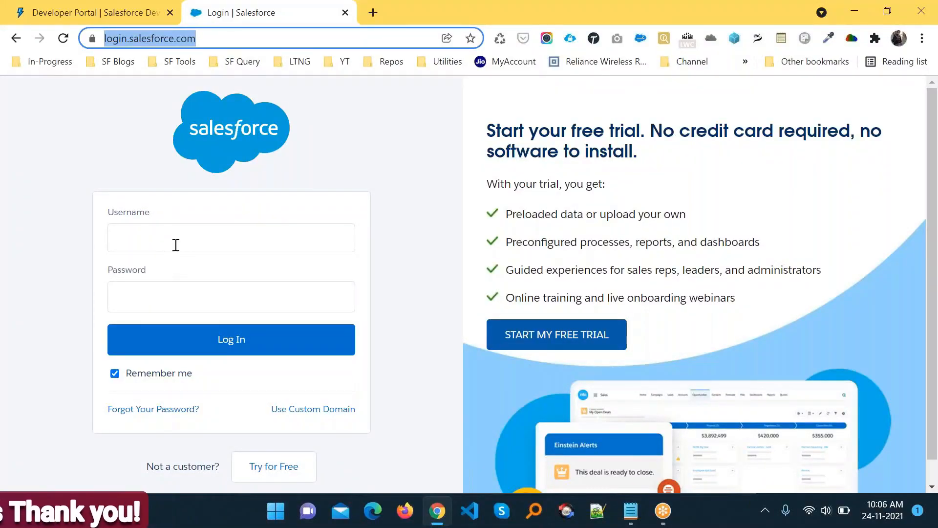
{"action": "left_click", "coordinate": [176, 245]}
{"action": "left_click", "coordinate": [363, 152]}
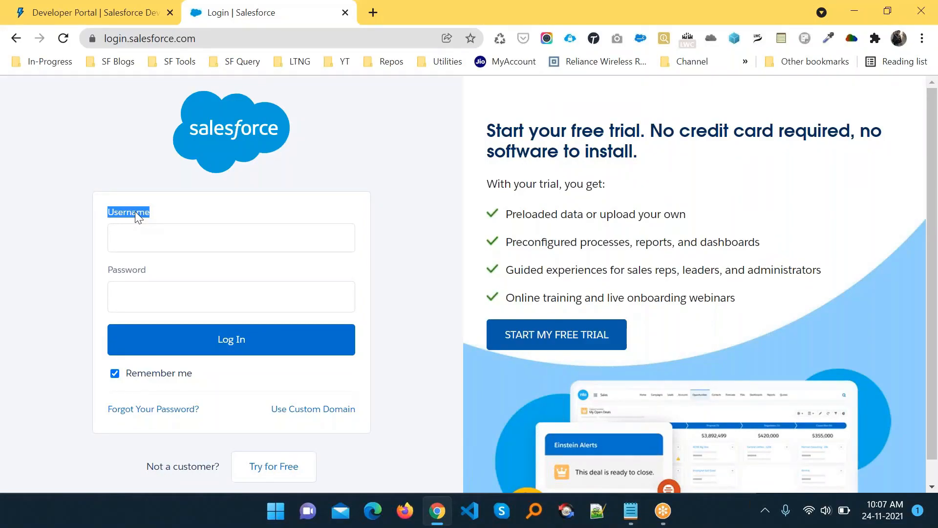
- Select the full training org username line in Admin Notes, then return to Chrome
{"action": "left_click", "coordinate": [634, 523]}
{"action": "left_click_drag", "start_coordinate": [261, 166], "coordinate": [8, 167]}
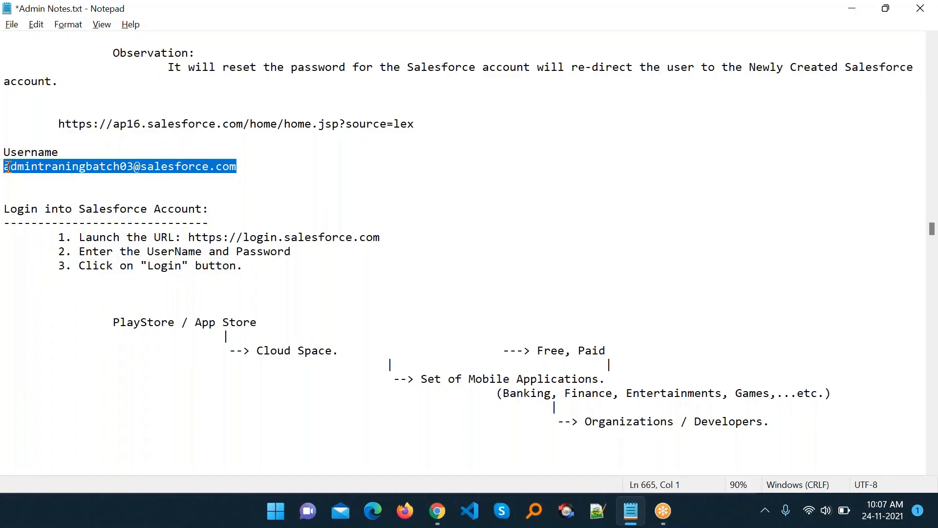
{"action": "left_click", "coordinate": [67, 169]}
{"action": "left_click_drag", "start_coordinate": [238, 166], "coordinate": [16, 163]}
{"action": "left_click", "coordinate": [375, 183]}
{"action": "left_click", "coordinate": [240, 166]}
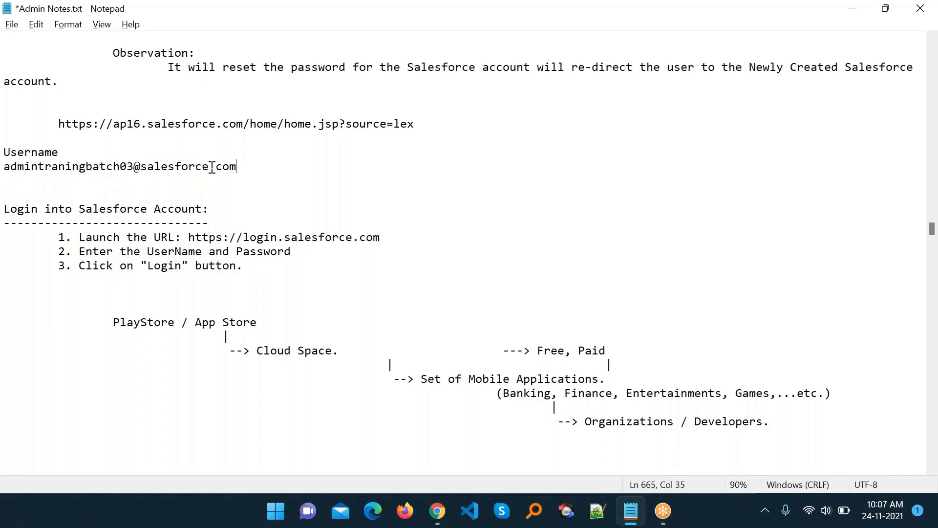
{"action": "triple_click", "coordinate": [37, 165]}
{"action": "key", "text": "ctrl+c"}
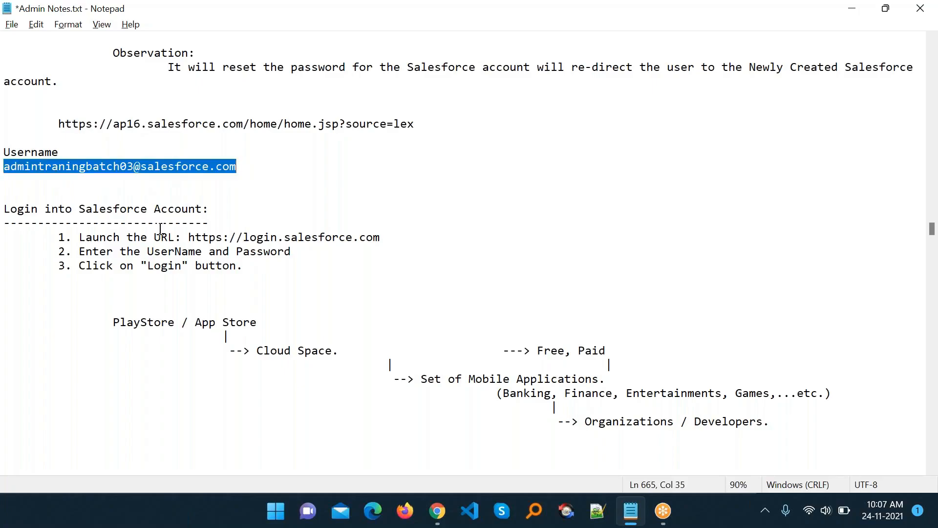
{"action": "key", "text": "alt+Tab"}
- Paste the copied username and enter the account password on the login form
{"action": "left_click", "coordinate": [176, 245]}
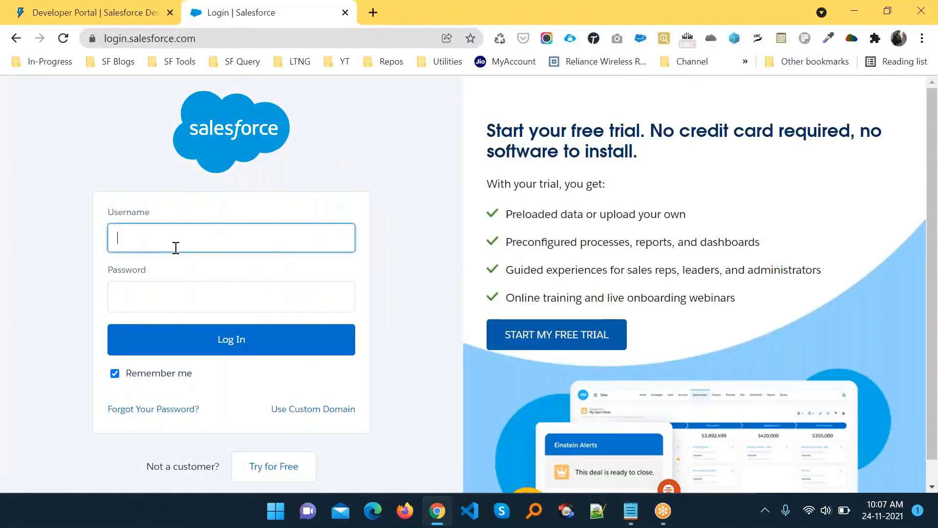
{"action": "key", "text": "ctrl+v"}
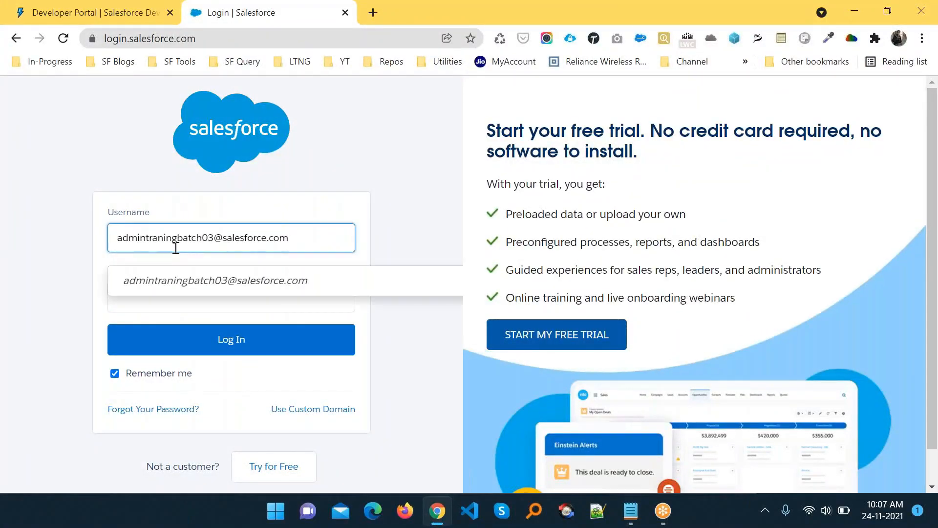
{"action": "left_click", "coordinate": [352, 175]}
{"action": "left_click", "coordinate": [224, 305]}
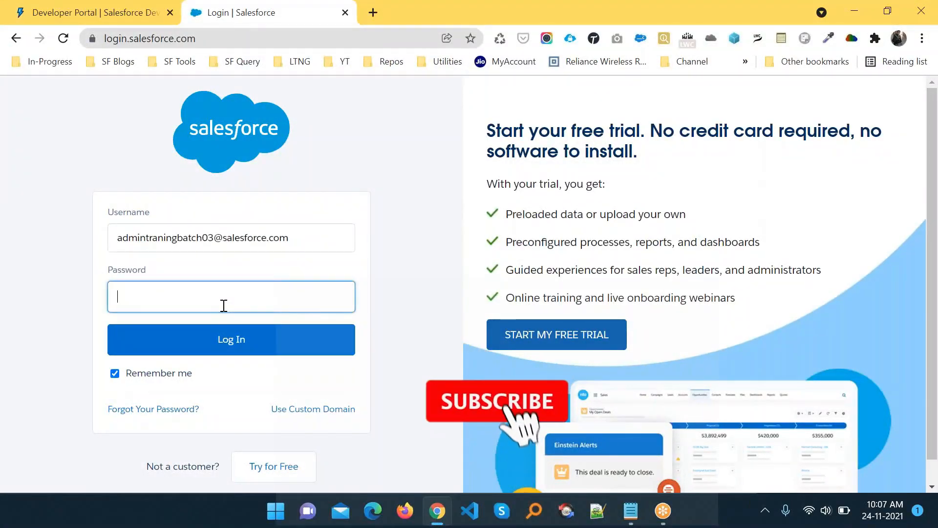
{"action": "type", "text": "123"}
{"action": "key", "text": "BackSpace"}
{"action": "key", "text": "BackSpace"}
{"action": "key", "text": "BackSpace"}
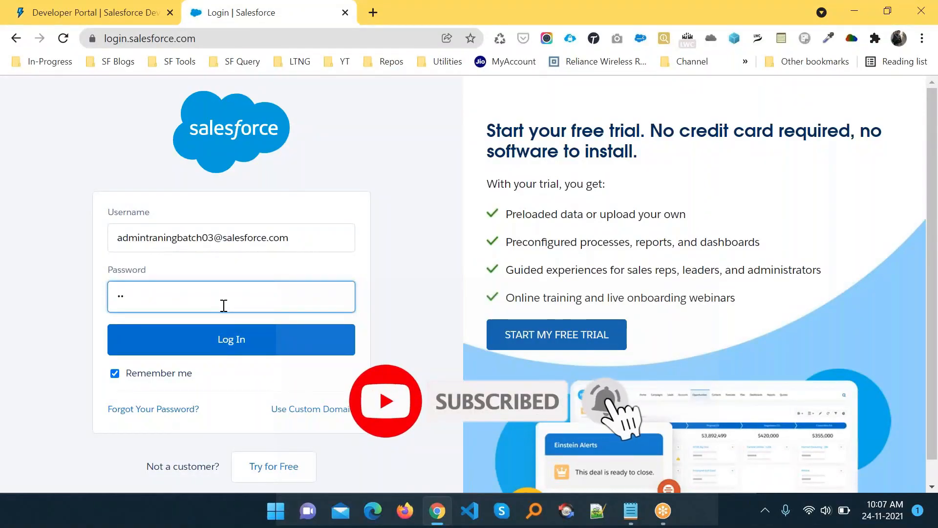
{"action": "type", "text": "1234567890"}
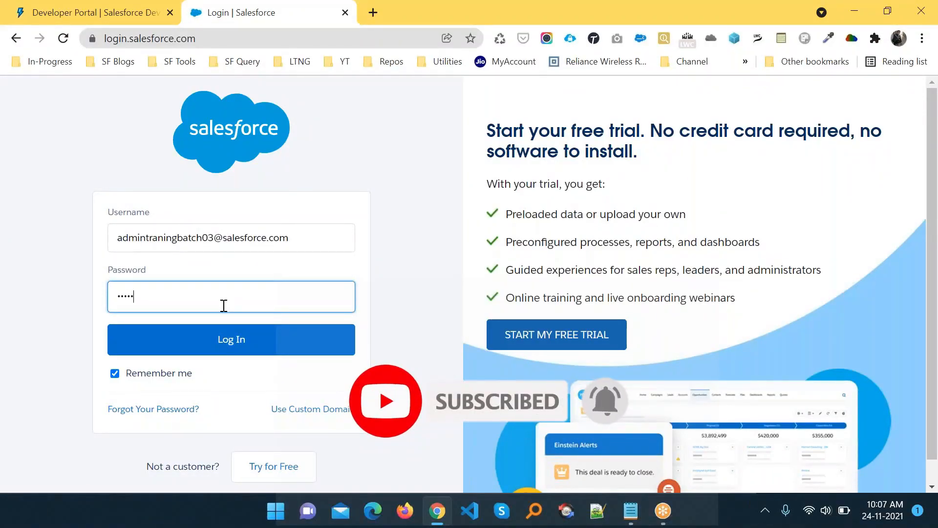
{"action": "type", "text": "123"}
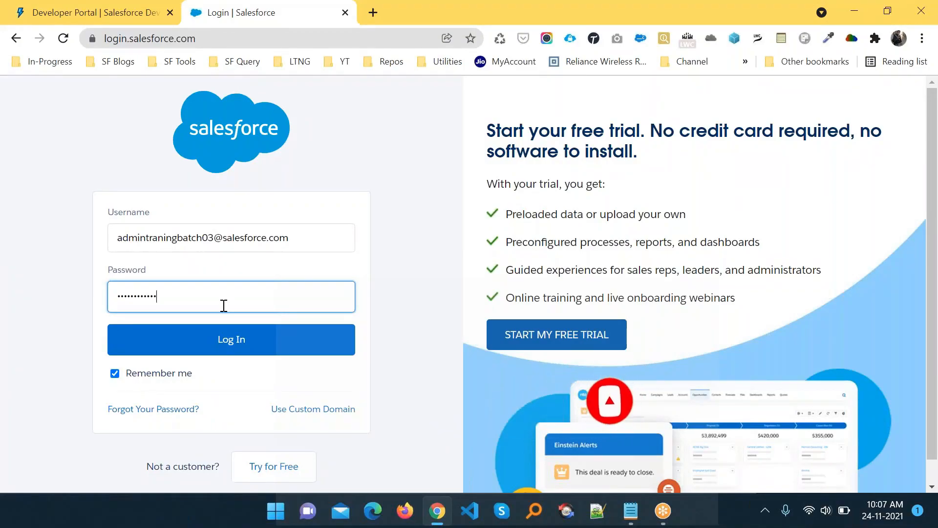
- Log in, save the login in ORGanizer, and skip mobile phone registration
{"action": "left_click", "coordinate": [224, 350]}
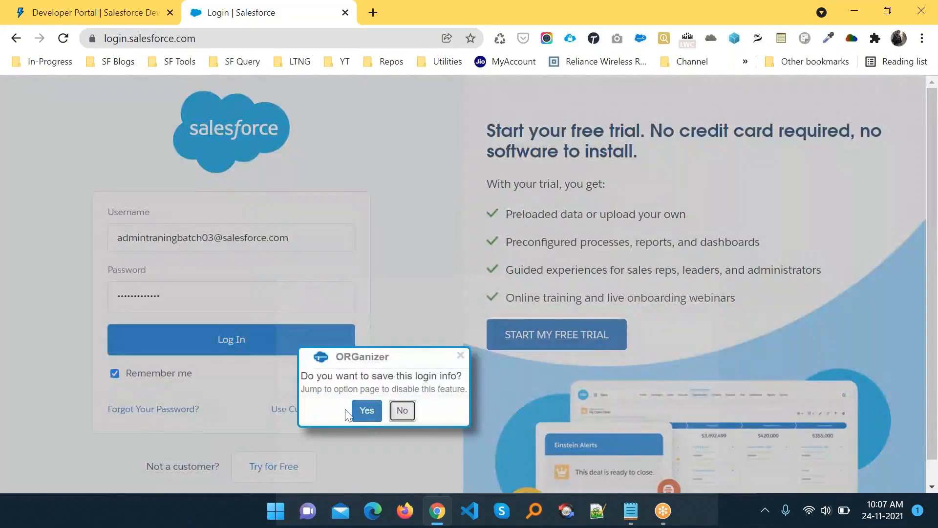
{"action": "left_click", "coordinate": [365, 408]}
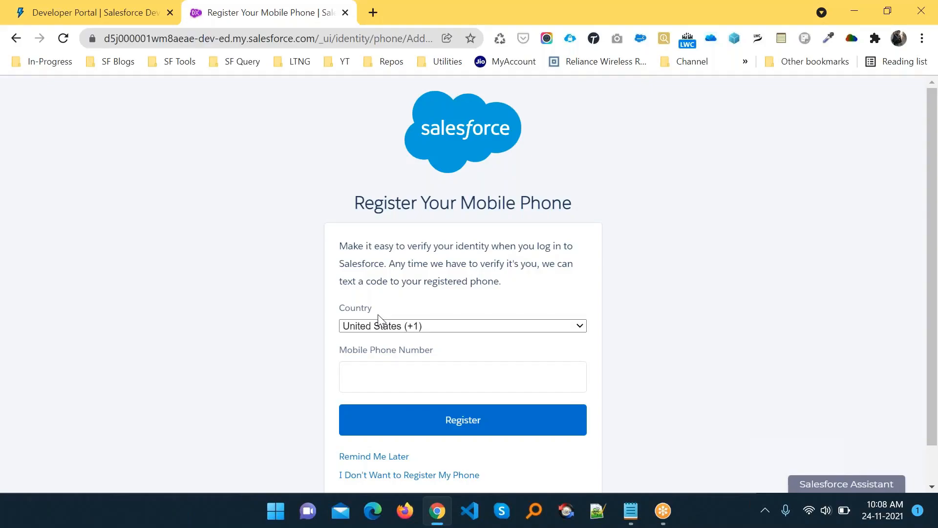
{"action": "left_click", "coordinate": [407, 479]}
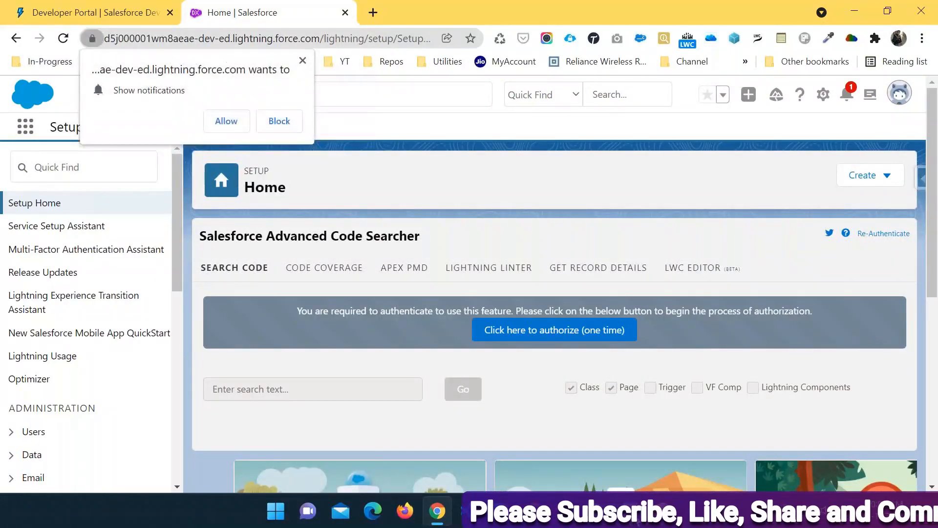
{"action": "key", "text": "alt+Tab"}
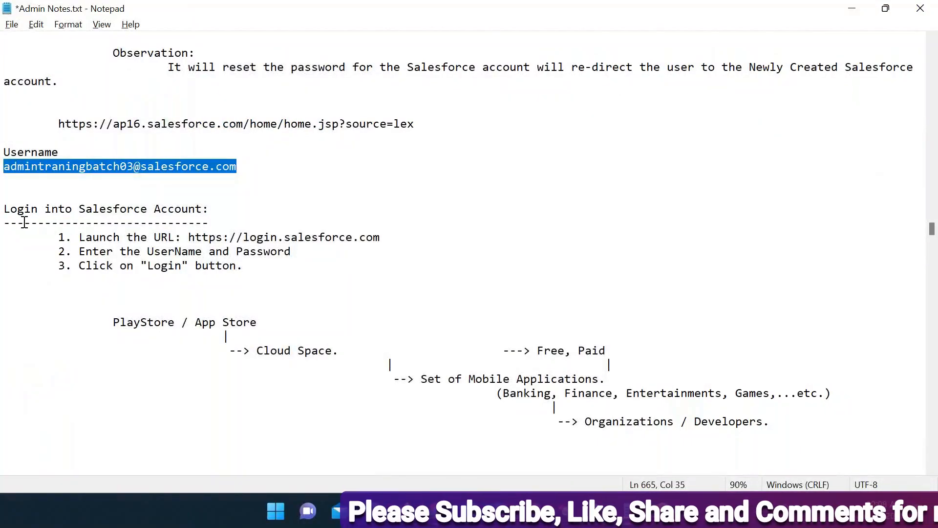
{"action": "scroll", "coordinate": [25, 222], "scroll_direction": "down", "scroll_amount": 1}
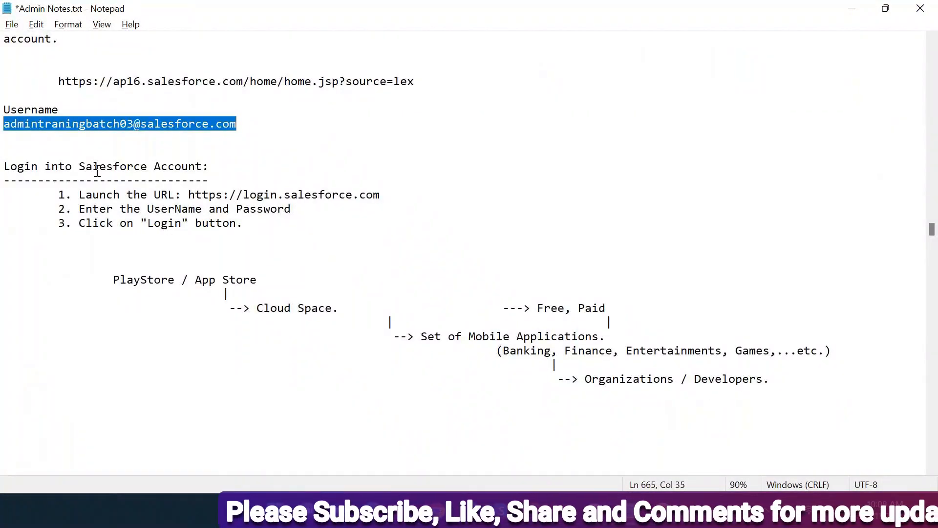
{"action": "left_click_drag", "start_coordinate": [79, 195], "coordinate": [381, 195]}
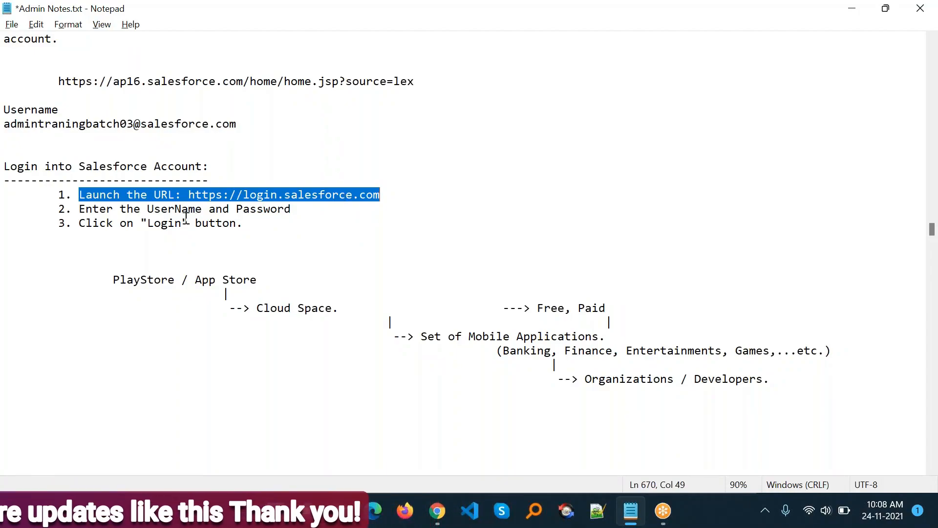
{"action": "left_click_drag", "start_coordinate": [253, 235], "coordinate": [45, 192]}
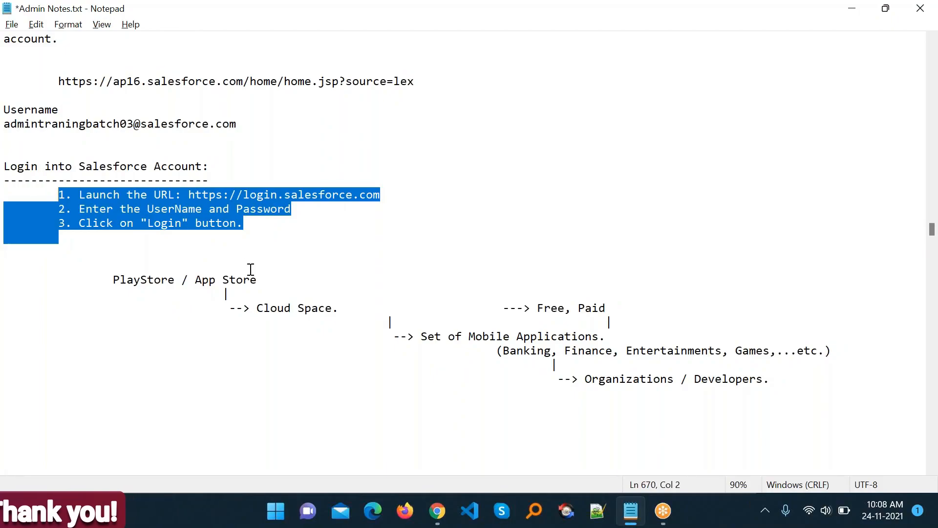
{"action": "scroll", "coordinate": [251, 270], "scroll_direction": "down", "scroll_amount": 1}
{"action": "left_click", "coordinate": [108, 240]}
{"action": "left_click_drag", "start_coordinate": [108, 239], "coordinate": [270, 231]}
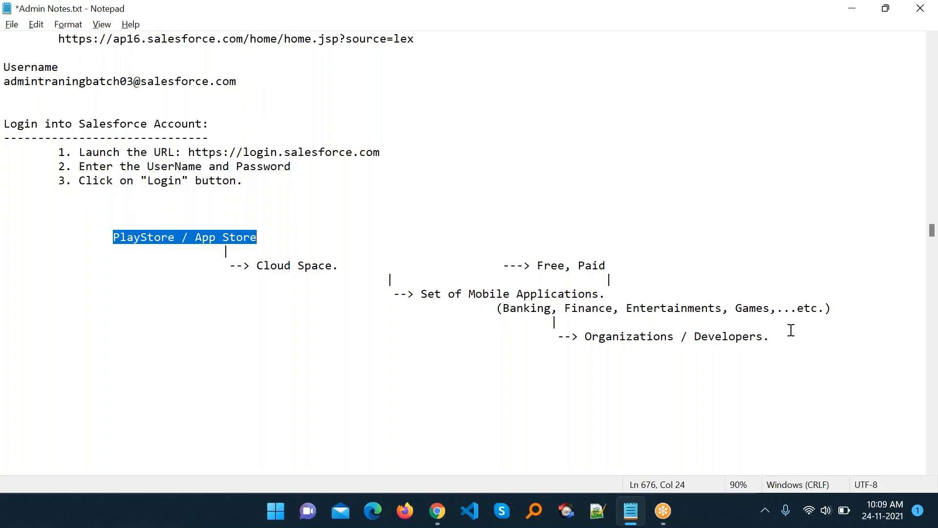
- Move down the notes to 'Customizing the Tabs on the TabBar', then return to Chrome
{"action": "left_click_drag", "start_coordinate": [802, 319], "coordinate": [570, 328]}
{"action": "left_click", "coordinate": [387, 309]}
{"action": "key", "text": "Down"}
{"action": "key", "text": "Down"}
{"action": "key", "text": "Down"}
{"action": "key", "text": "Down"}
{"action": "key", "text": "Down"}
{"action": "key", "text": "Down"}
{"action": "key", "text": "Down"}
{"action": "key", "text": "Down"}
{"action": "key", "text": "Down"}
{"action": "key", "text": "Down"}
{"action": "key", "text": "Down"}
{"action": "key", "text": "Down"}
{"action": "key", "text": "Down"}
{"action": "key", "text": "Down"}
{"action": "key", "text": "Down"}
{"action": "key", "text": "Down"}
{"action": "key", "text": "Down"}
{"action": "key", "text": "Down"}
{"action": "key", "text": "Down"}
{"action": "key", "text": "Down"}
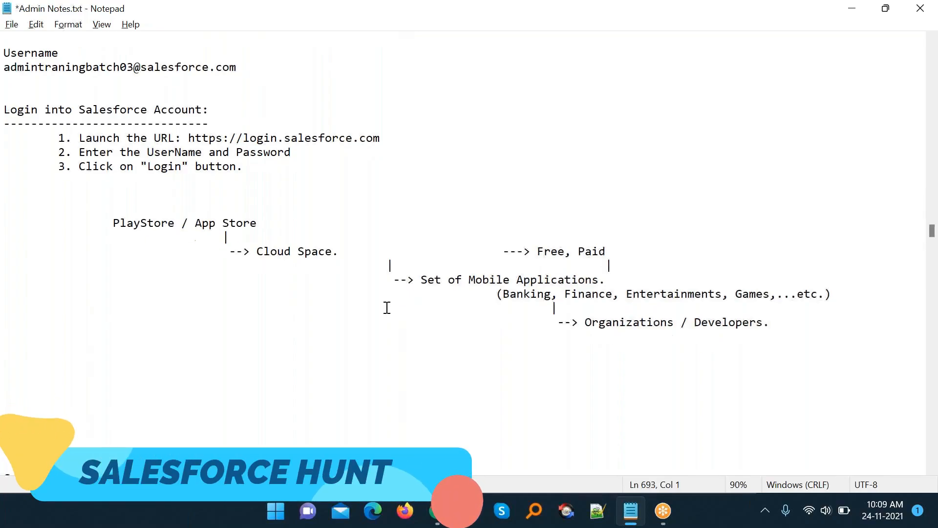
{"action": "key", "text": "Down"}
{"action": "key", "text": "Down"}
{"action": "key", "text": "Down"}
{"action": "key", "text": "Down"}
{"action": "key", "text": "Down"}
{"action": "key", "text": "Down"}
{"action": "key", "text": "Down"}
{"action": "key", "text": "Down"}
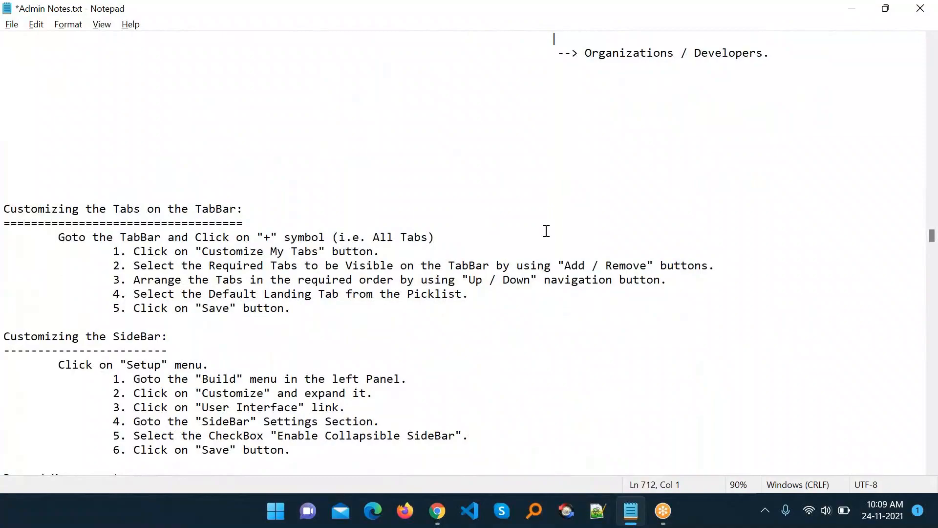
{"action": "key", "text": "alt+Tab"}
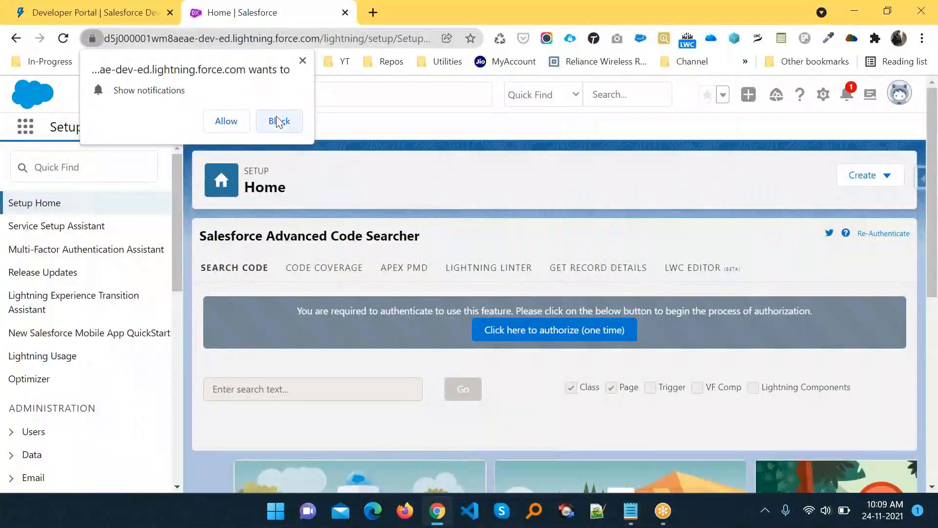
- Block site notifications and open the Sales app by searching 'sales' in App Launcher
{"action": "left_click", "coordinate": [279, 119]}
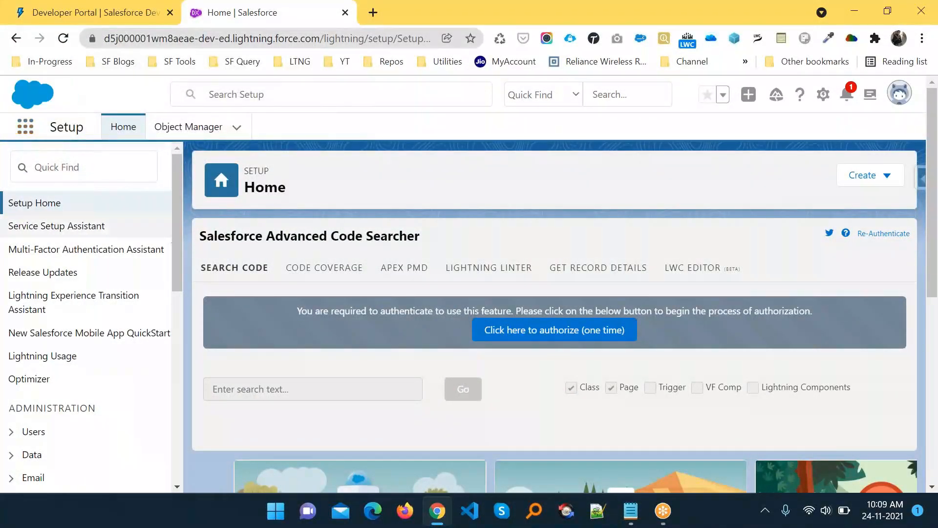
{"action": "left_click", "coordinate": [25, 126]}
{"action": "type", "text": "sales"}
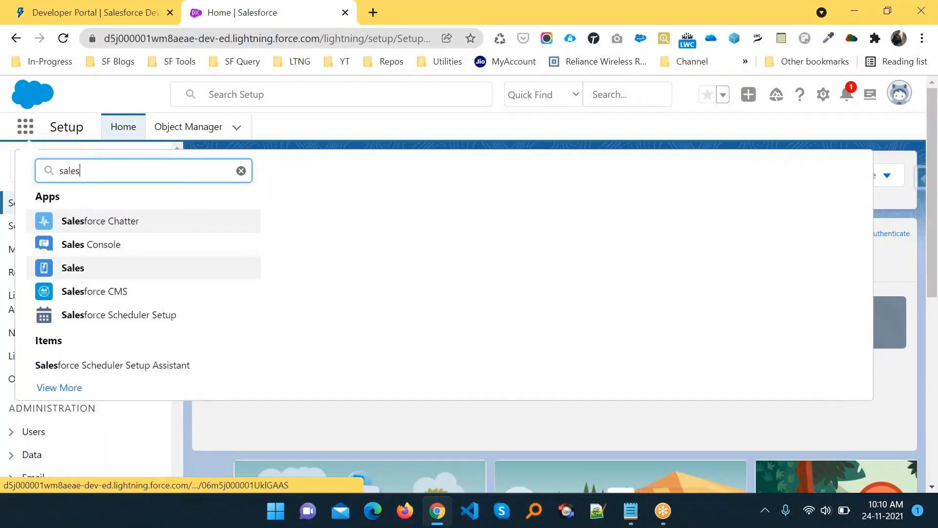
{"action": "left_click", "coordinate": [73, 268]}
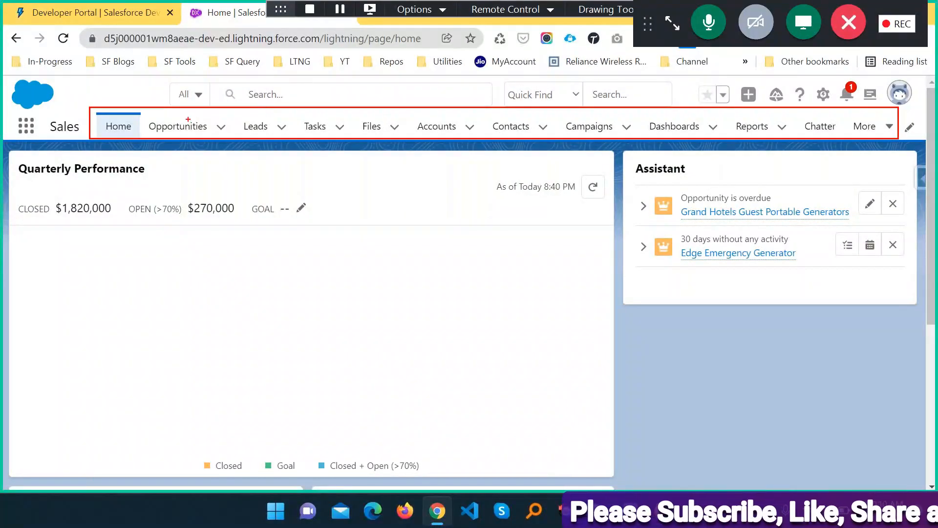
{"action": "left_click_drag", "start_coordinate": [180, 137], "coordinate": [200, 122]}
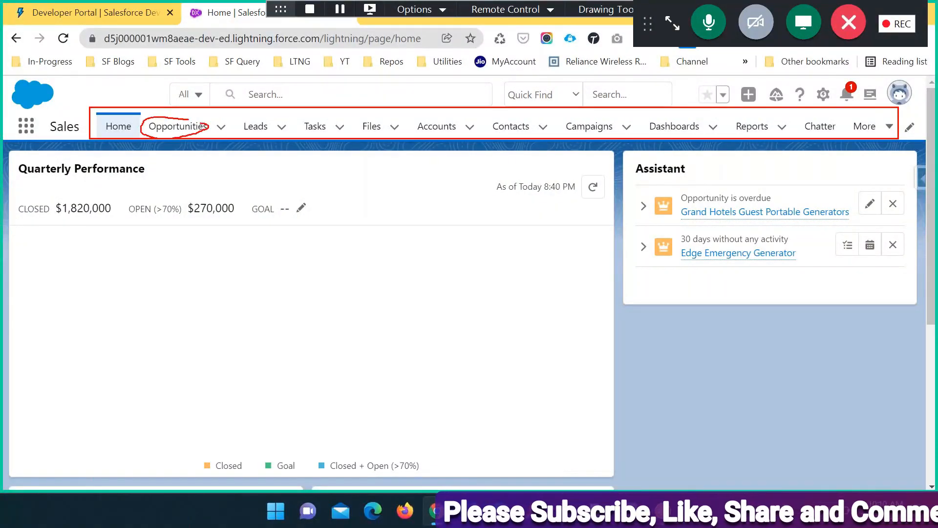
{"action": "mouse_move", "coordinate": [258, 120]}
{"action": "left_mouse_down"}
{"action": "mouse_move", "coordinate": [230, 128]}
{"action": "mouse_move", "coordinate": [276, 132]}
{"action": "mouse_move", "coordinate": [247, 121]}
{"action": "left_mouse_up"}
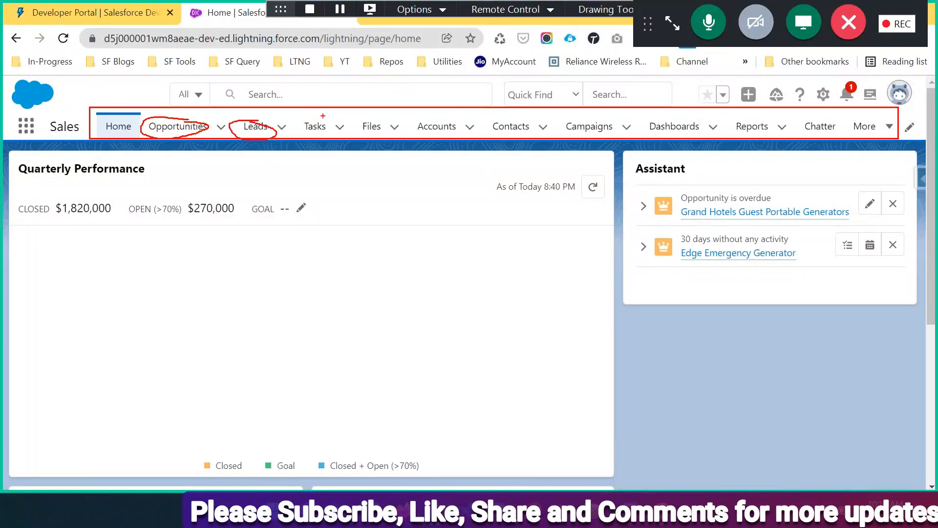
{"action": "mouse_move", "coordinate": [323, 116]}
{"action": "left_mouse_down"}
{"action": "mouse_move", "coordinate": [302, 119]}
{"action": "mouse_move", "coordinate": [317, 117]}
{"action": "left_mouse_up"}
{"action": "mouse_move", "coordinate": [383, 119]}
{"action": "left_mouse_down"}
{"action": "mouse_move", "coordinate": [365, 117]}
{"action": "mouse_move", "coordinate": [354, 131]}
{"action": "mouse_move", "coordinate": [390, 128]}
{"action": "mouse_move", "coordinate": [374, 116]}
{"action": "left_mouse_up"}
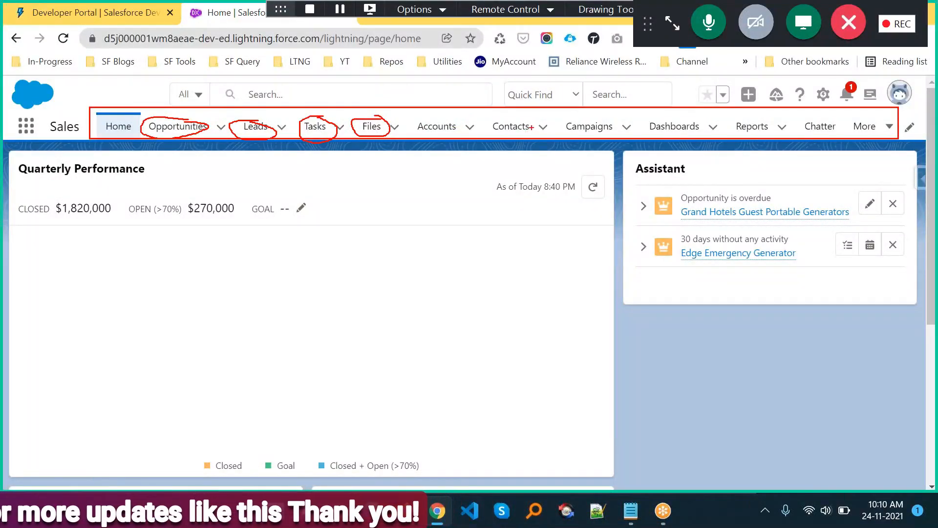
{"action": "mouse_move", "coordinate": [533, 123]}
{"action": "left_mouse_down"}
{"action": "mouse_move", "coordinate": [494, 114]}
{"action": "mouse_move", "coordinate": [483, 131]}
{"action": "mouse_move", "coordinate": [544, 119]}
{"action": "left_mouse_up"}
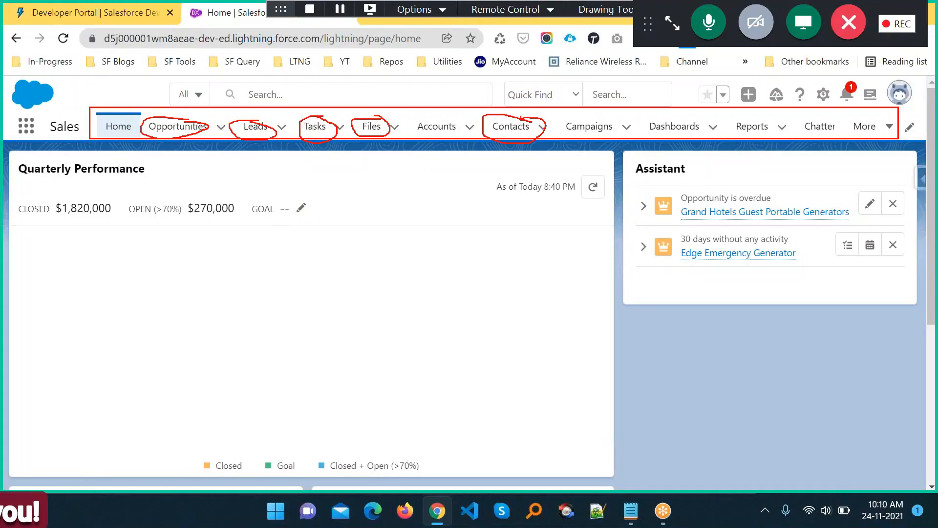
{"action": "mouse_move", "coordinate": [446, 119]}
{"action": "left_mouse_down"}
{"action": "mouse_move", "coordinate": [410, 141]}
{"action": "mouse_move", "coordinate": [468, 126]}
{"action": "mouse_move", "coordinate": [443, 116]}
{"action": "left_mouse_up"}
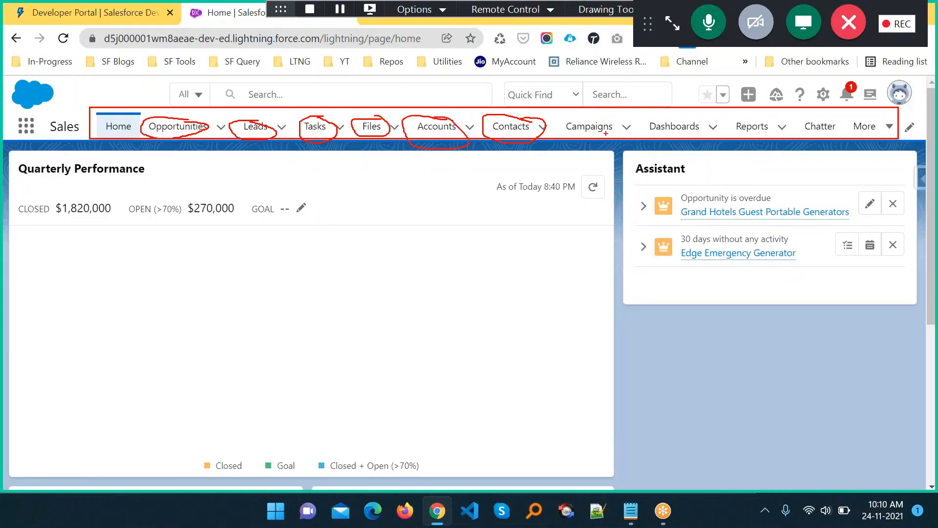
{"action": "mouse_move", "coordinate": [575, 133]}
{"action": "left_mouse_down"}
{"action": "mouse_move", "coordinate": [716, 137]}
{"action": "mouse_move", "coordinate": [667, 110]}
{"action": "mouse_move", "coordinate": [649, 137]}
{"action": "left_mouse_up"}
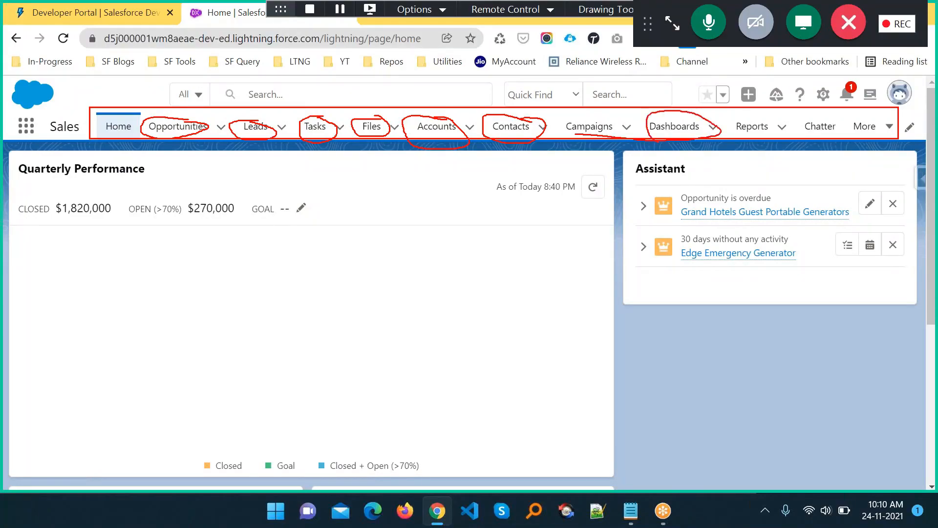
{"action": "mouse_move", "coordinate": [759, 120]}
{"action": "left_mouse_down"}
{"action": "mouse_move", "coordinate": [739, 137]}
{"action": "mouse_move", "coordinate": [783, 128]}
{"action": "mouse_move", "coordinate": [765, 118]}
{"action": "left_mouse_up"}
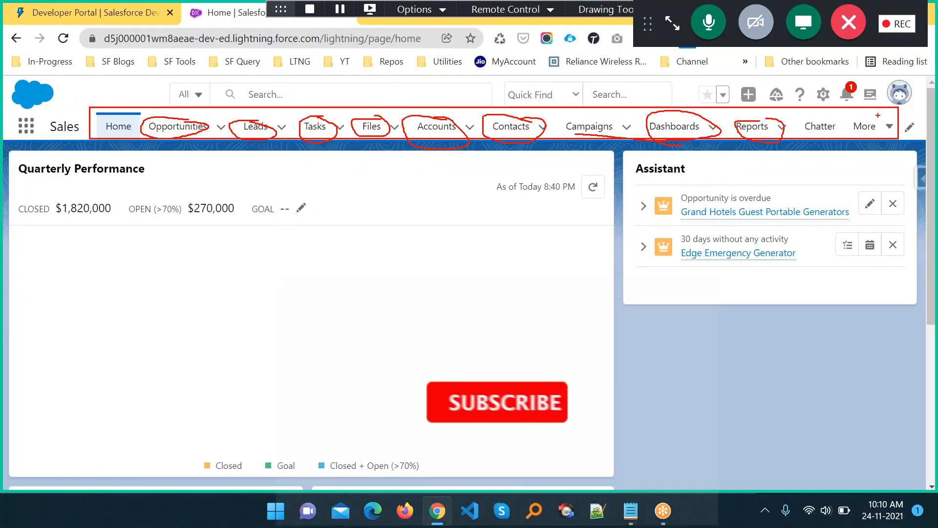
{"action": "left_click_drag", "start_coordinate": [835, 119], "coordinate": [883, 141]}
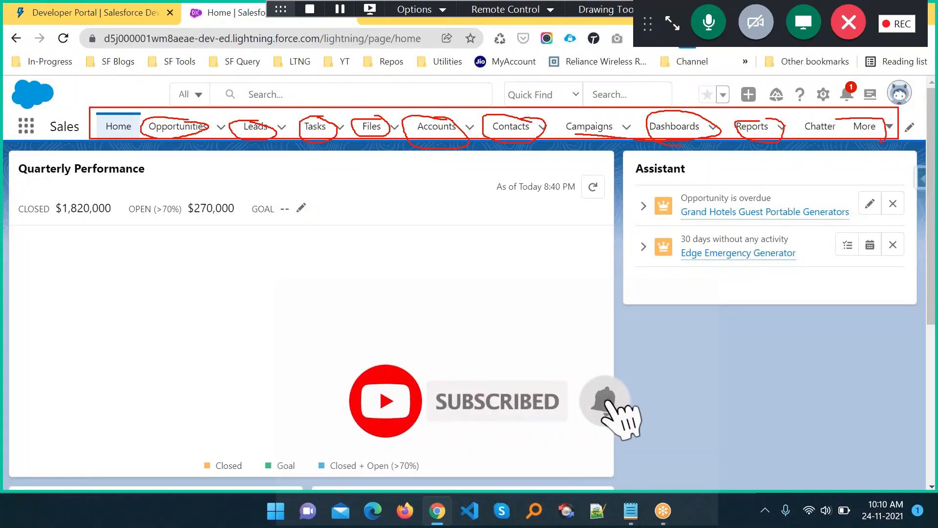
{"action": "left_click_drag", "start_coordinate": [610, 117], "coordinate": [548, 126]}
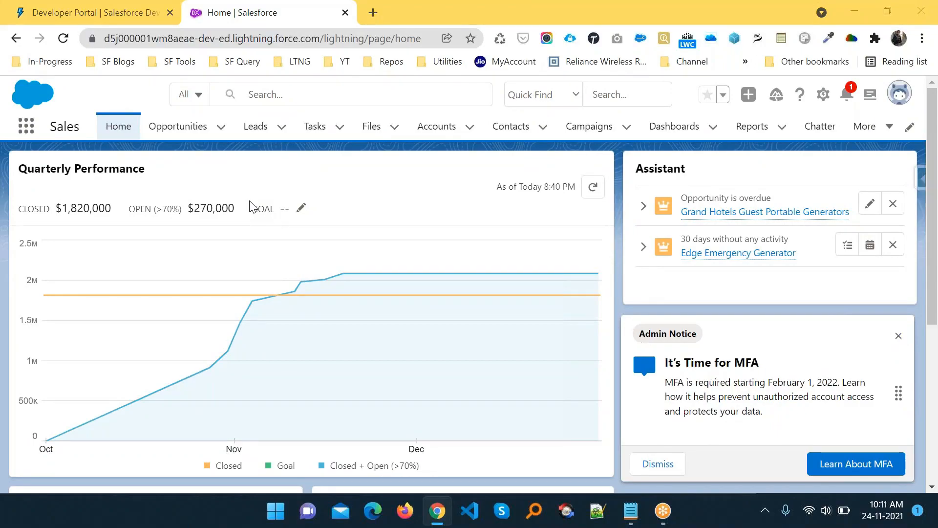
- Review the TabBar notes: All Tabs, choosing visible tabs, ordering tabs, default landing tab
{"action": "key", "text": "alt+Tab"}
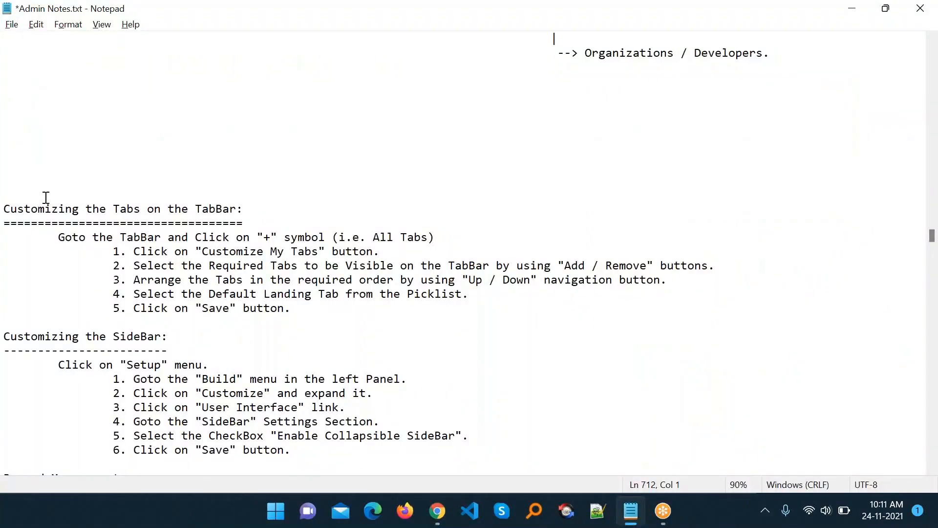
{"action": "left_click_drag", "start_coordinate": [57, 237], "coordinate": [143, 241]}
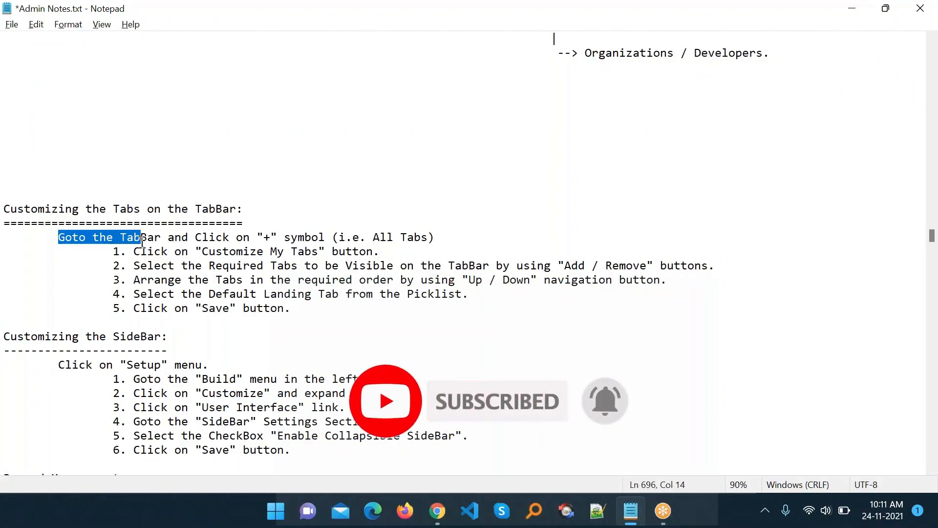
{"action": "double_click", "coordinate": [214, 236]}
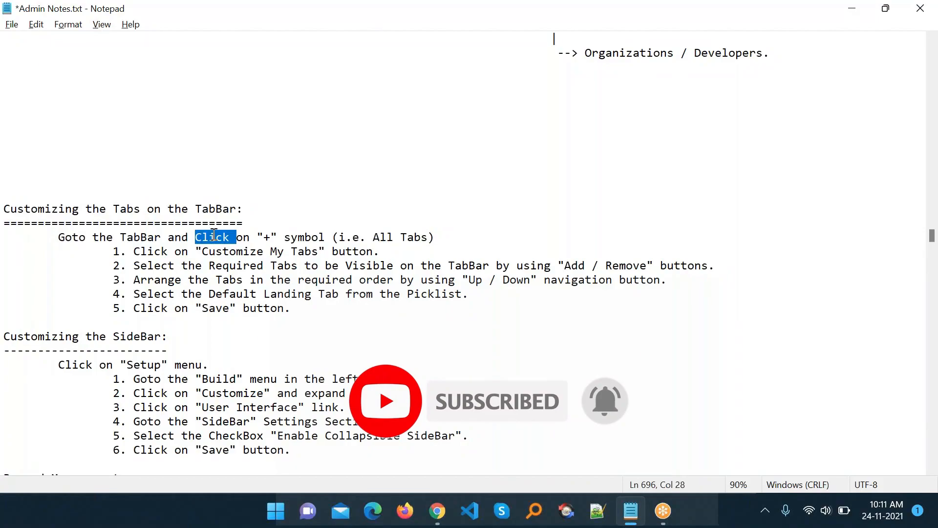
{"action": "left_click", "coordinate": [107, 237]}
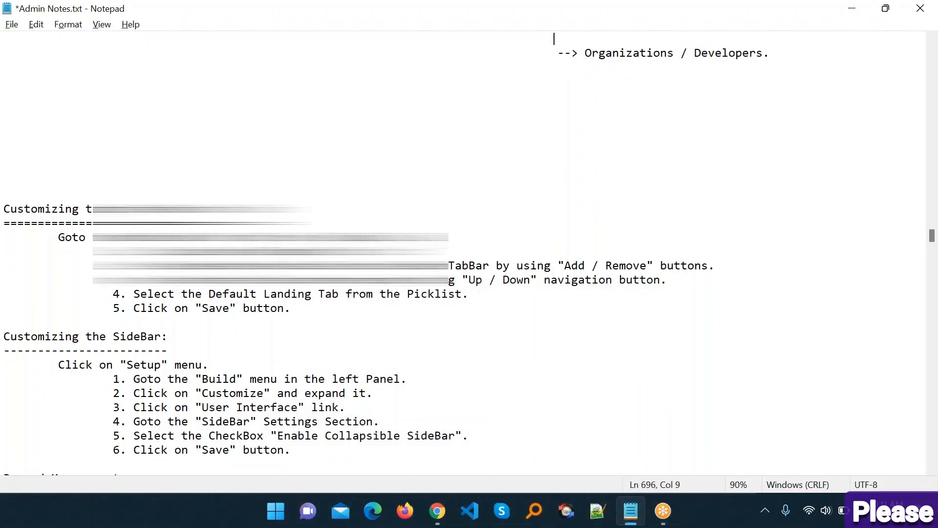
{"action": "double_click", "coordinate": [433, 237]}
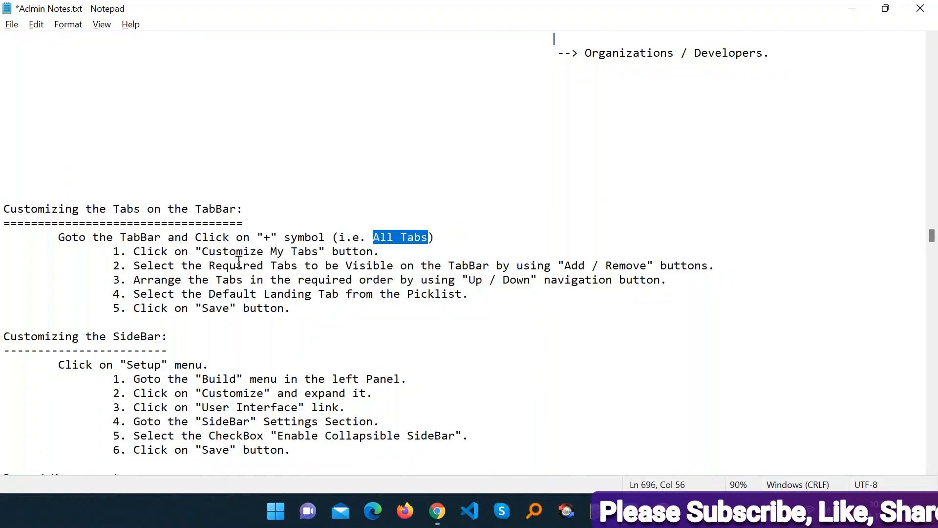
{"action": "left_click_drag", "start_coordinate": [182, 265], "coordinate": [701, 269]}
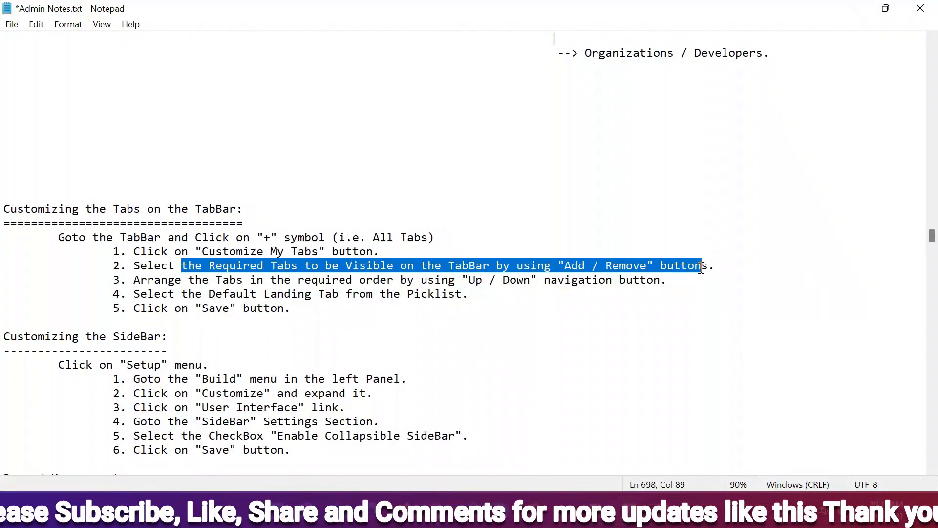
{"action": "left_click_drag", "start_coordinate": [223, 282], "coordinate": [661, 280]}
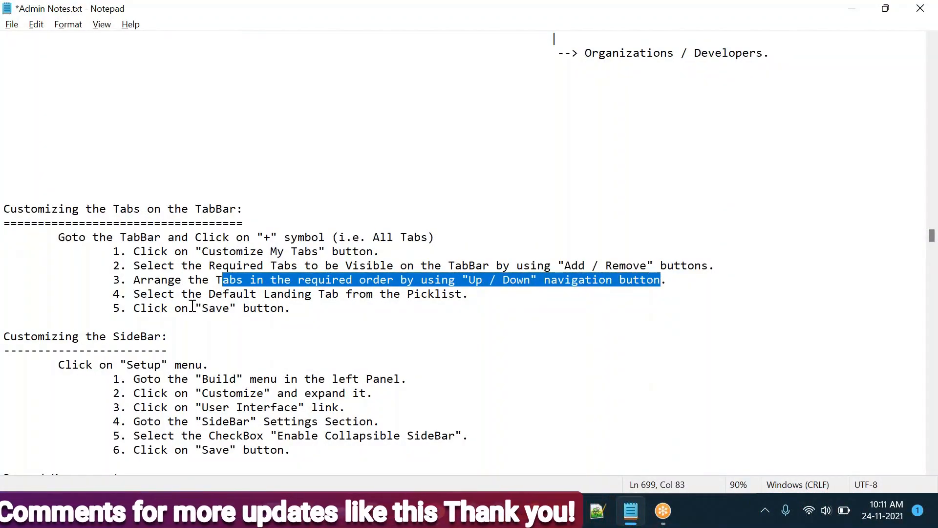
{"action": "left_click_drag", "start_coordinate": [154, 294], "coordinate": [308, 310]}
{"action": "left_click", "coordinate": [308, 311]}
- Use the profile avatar menu to switch to Salesforce Classic
{"action": "key", "text": "alt+Tab"}
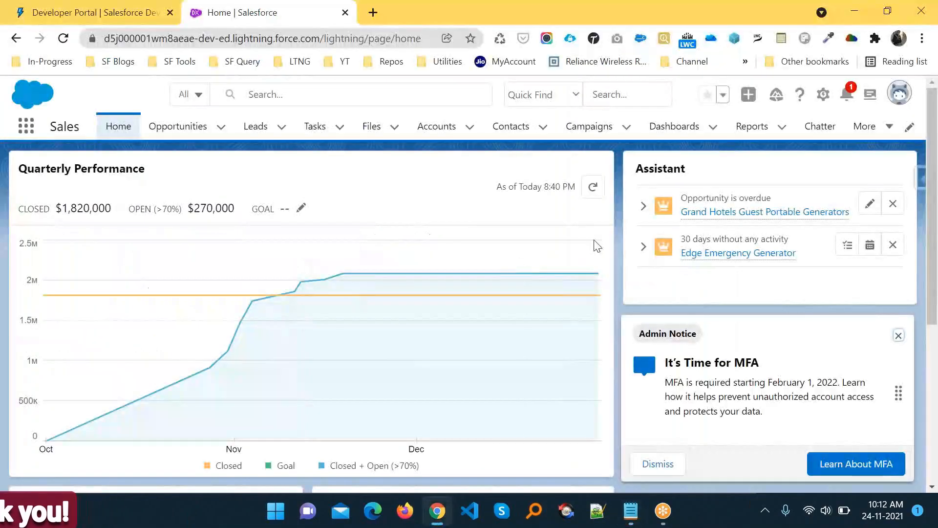
{"action": "left_click", "coordinate": [899, 93]}
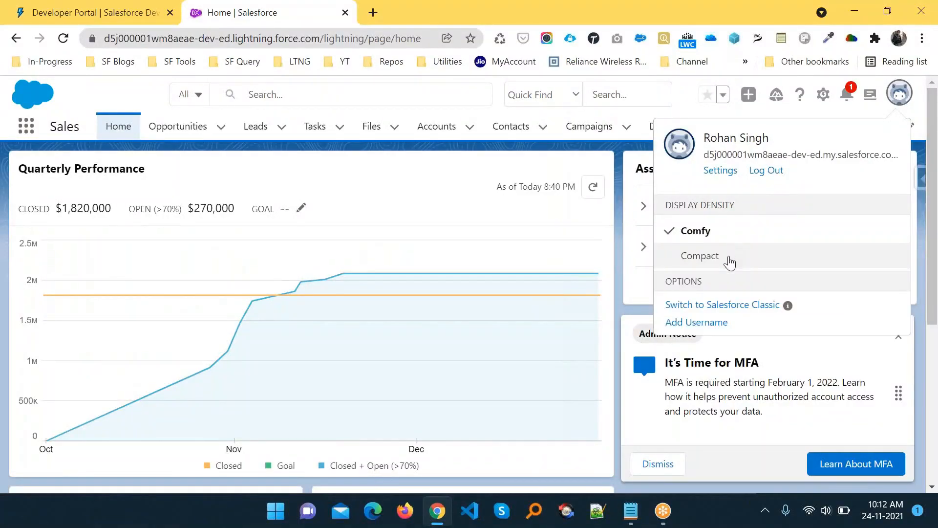
{"action": "left_click", "coordinate": [721, 306]}
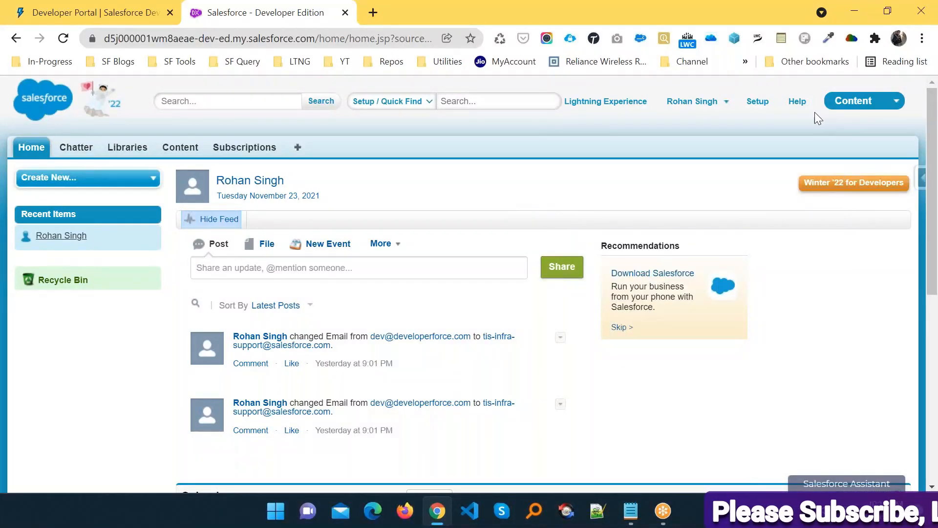
- Open Setup, filter Quick Find by 'compan', and open Company Profile > Company Information
{"action": "left_click", "coordinate": [757, 103]}
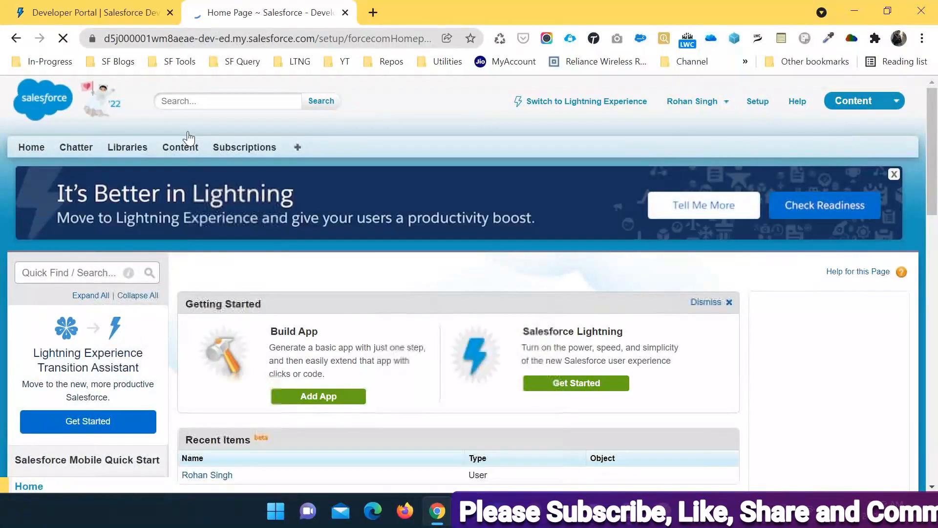
{"action": "left_click", "coordinate": [66, 272]}
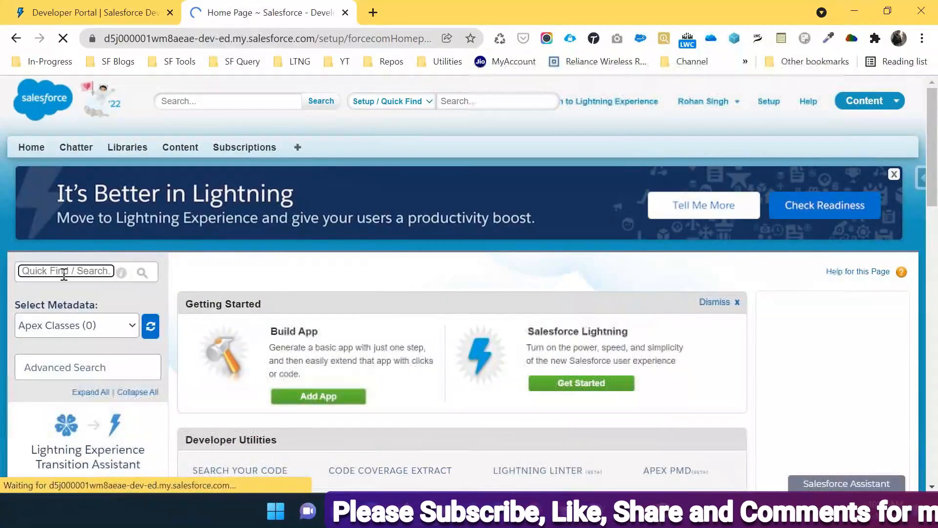
{"action": "type", "text": "compan"}
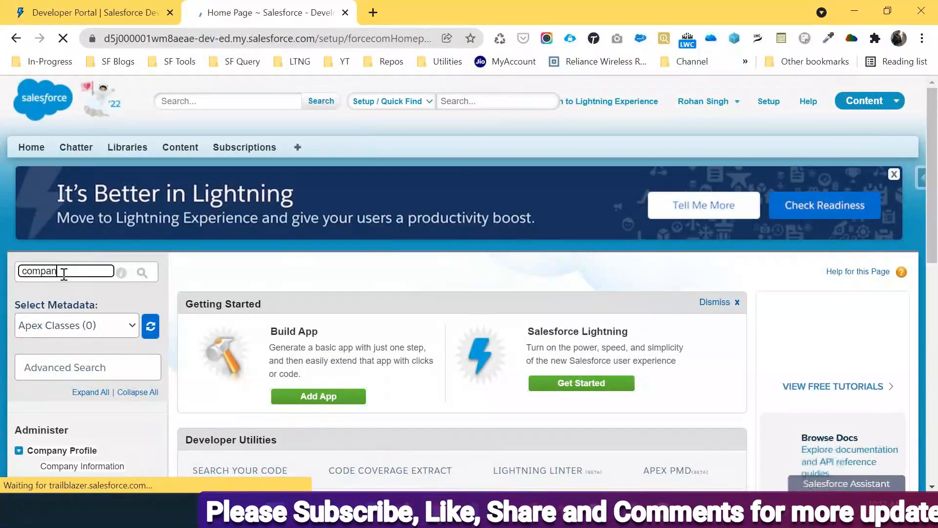
{"action": "scroll", "coordinate": [64, 274], "scroll_direction": "down", "scroll_amount": 5}
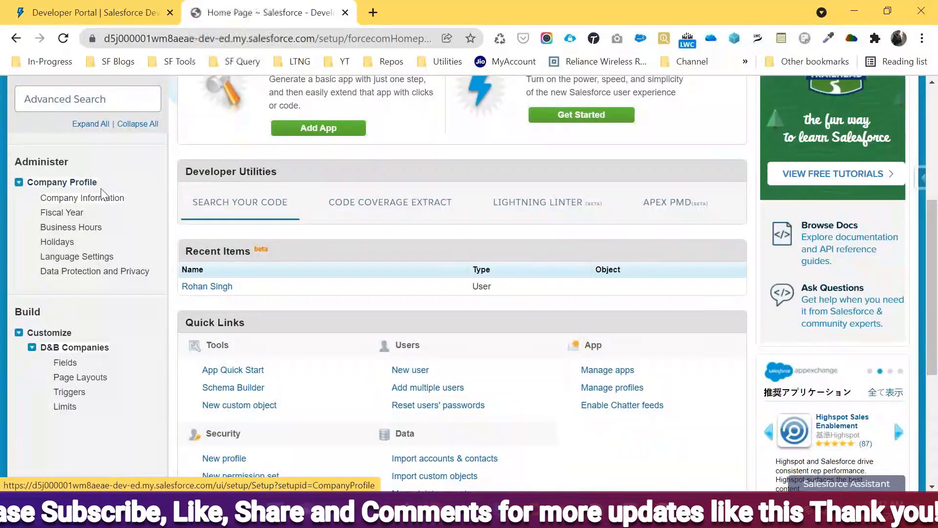
{"action": "scroll", "coordinate": [91, 303], "scroll_direction": "down", "scroll_amount": 5}
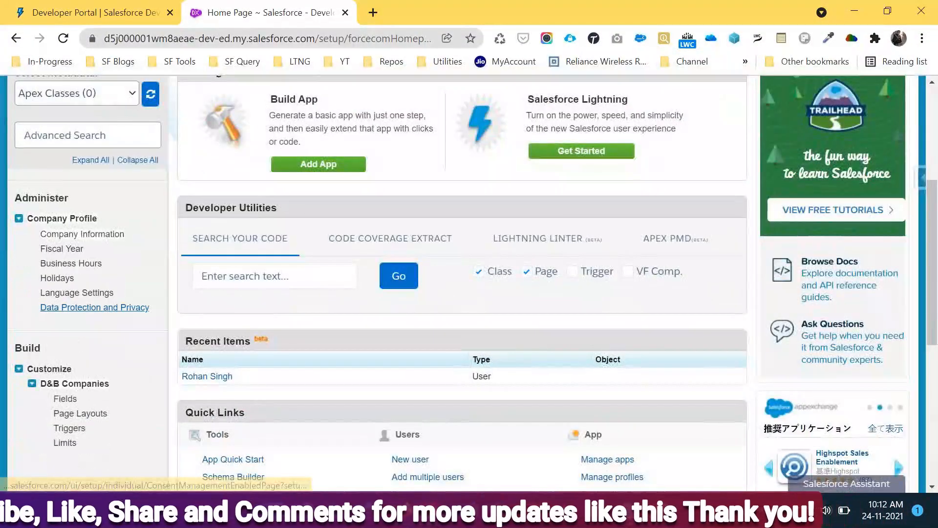
{"action": "left_click", "coordinate": [65, 235]}
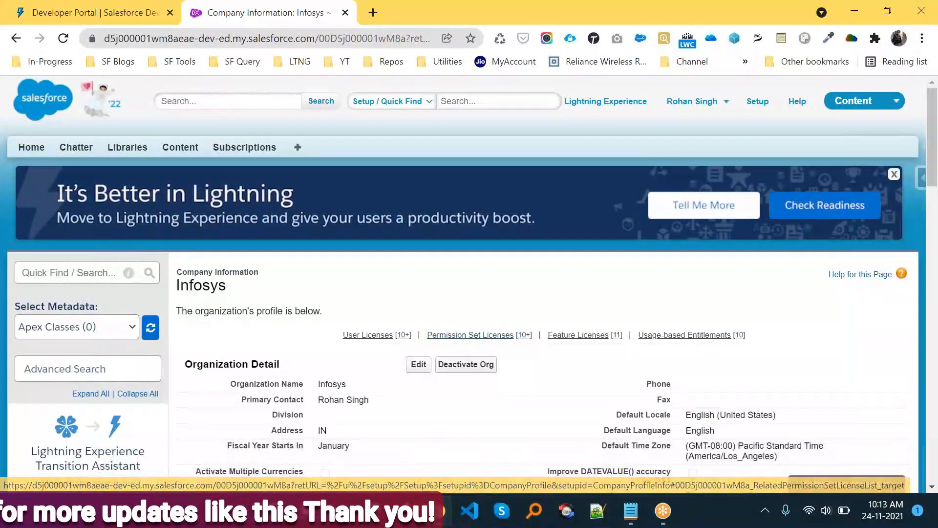
- Scroll the Infosys Company Information page from Organization Detail down to User Licenses
{"action": "double_click", "coordinate": [221, 288]}
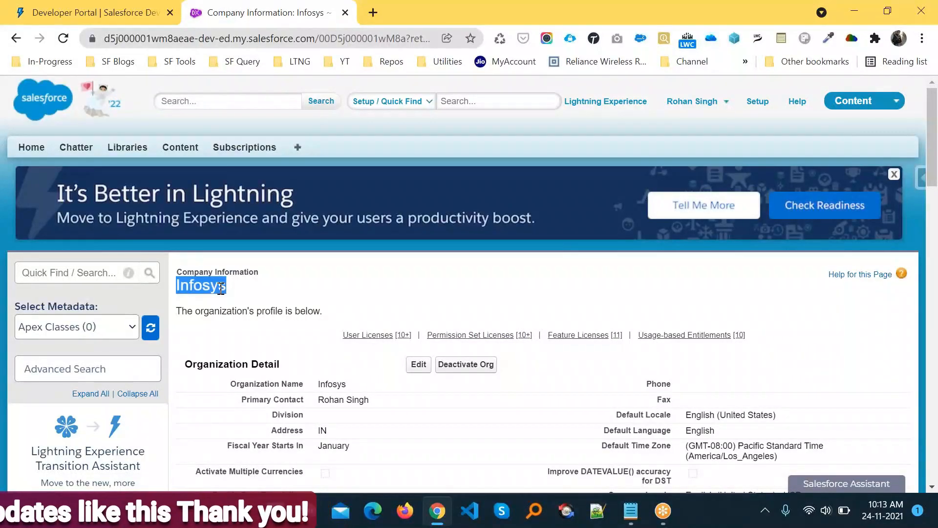
{"action": "left_click", "coordinate": [397, 287]}
{"action": "scroll", "coordinate": [398, 285], "scroll_direction": "down", "scroll_amount": 2}
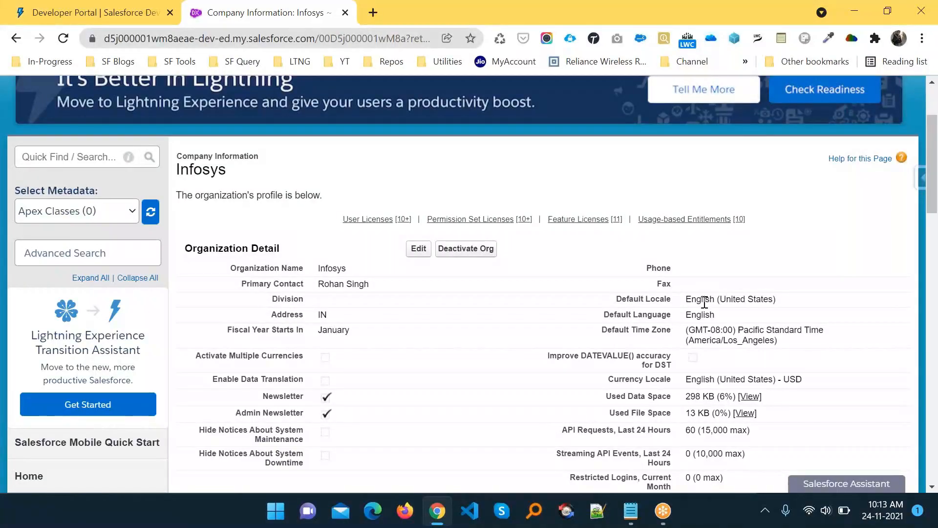
{"action": "scroll", "coordinate": [704, 302], "scroll_direction": "down", "scroll_amount": 4}
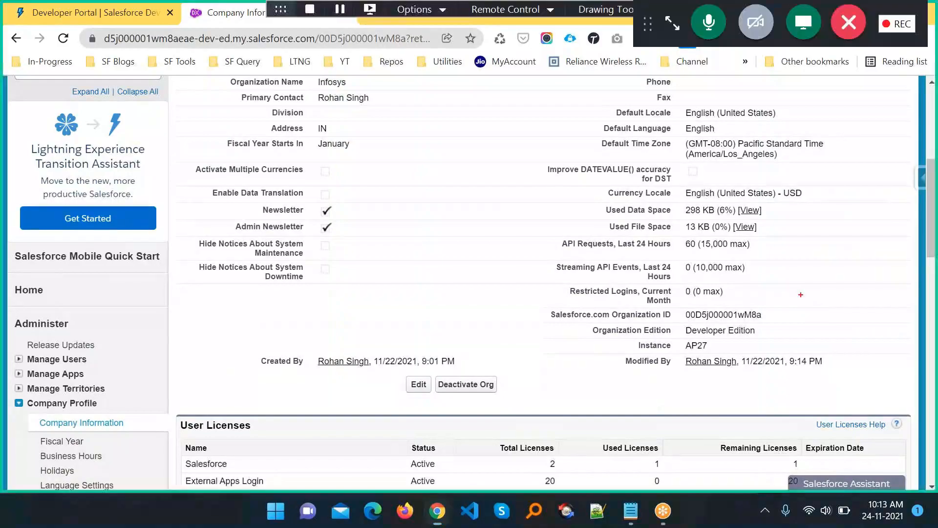
{"action": "mouse_move", "coordinate": [584, 321]}
{"action": "left_mouse_down"}
{"action": "mouse_move", "coordinate": [619, 342]}
{"action": "mouse_move", "coordinate": [780, 342]}
{"action": "mouse_move", "coordinate": [772, 341]}
{"action": "left_mouse_up"}
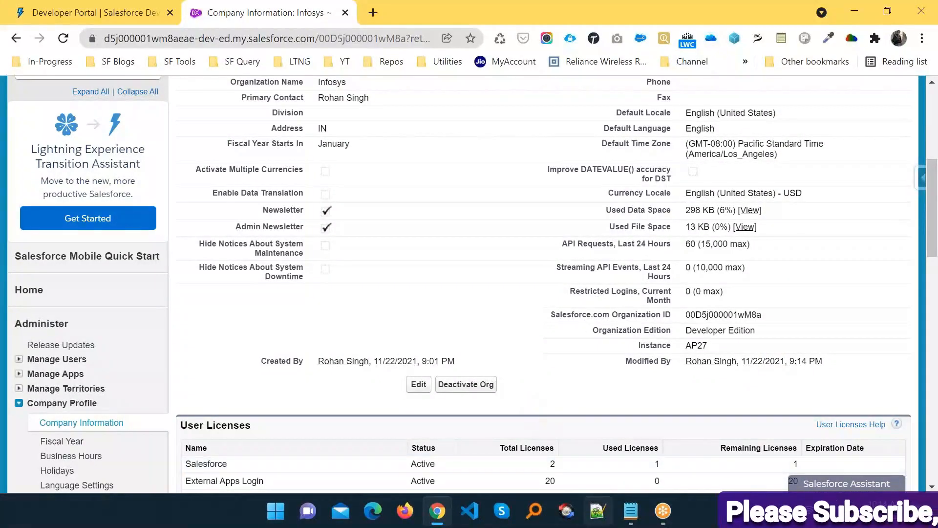
{"action": "left_click", "coordinate": [624, 522]}
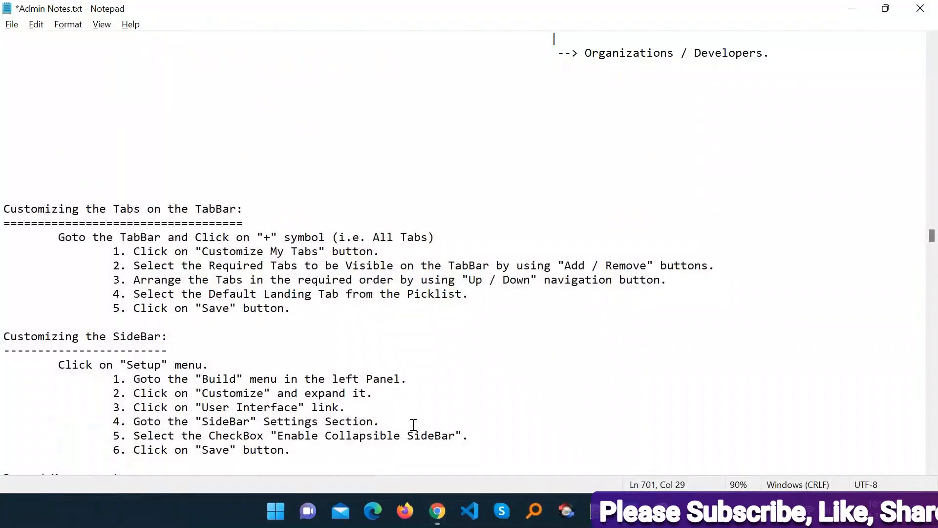
{"action": "key", "text": "alt+Tab"}
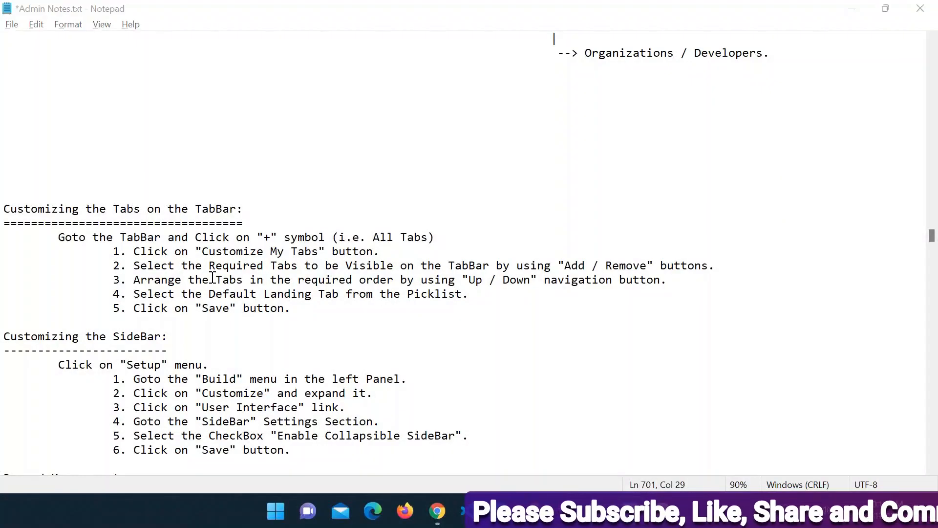
{"action": "scroll", "coordinate": [343, 318], "scroll_direction": "up", "scroll_amount": 6}
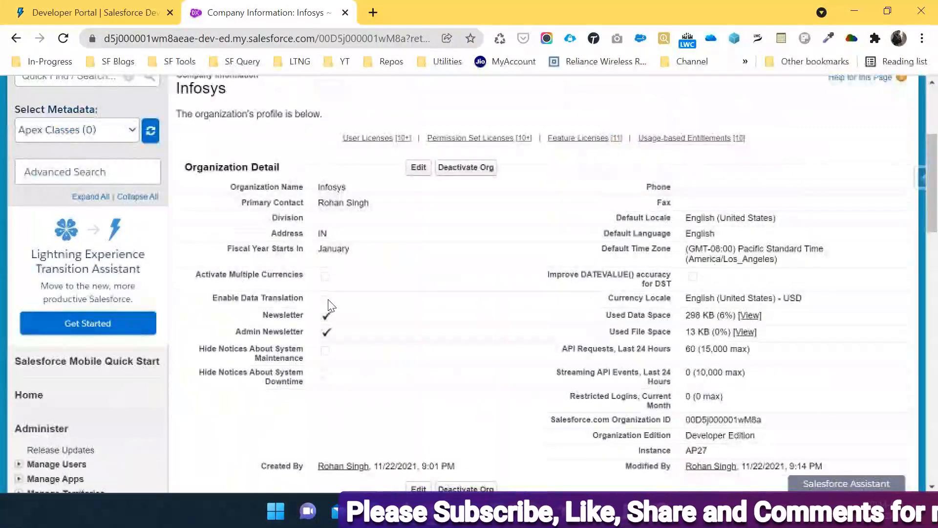
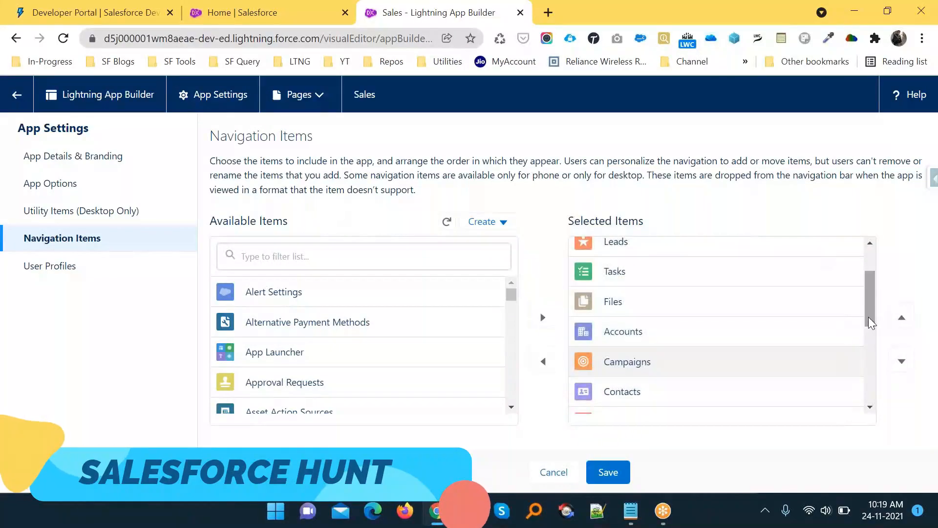
- Move Campaigns above Files in the Sales navigation items, save, and return to the Home tab
{"action": "left_click", "coordinate": [902, 319]}
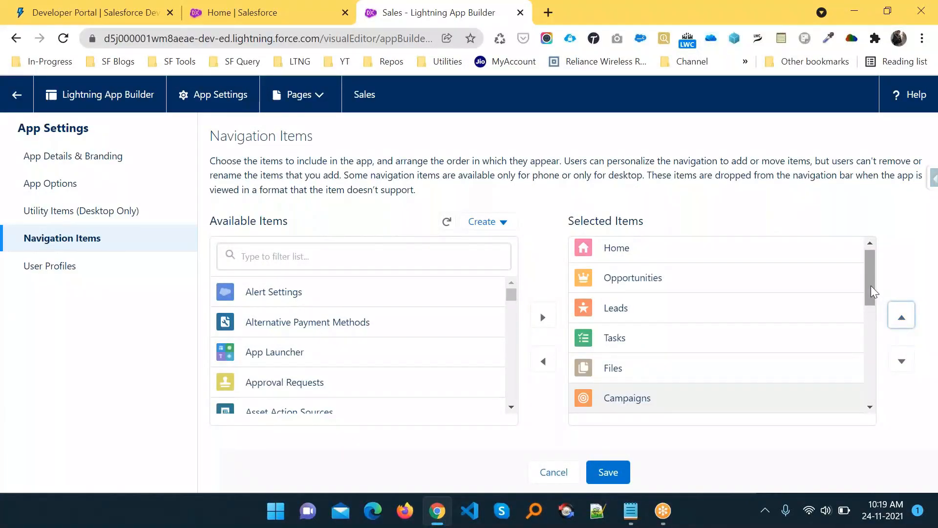
{"action": "left_click_drag", "start_coordinate": [871, 289], "coordinate": [874, 318]}
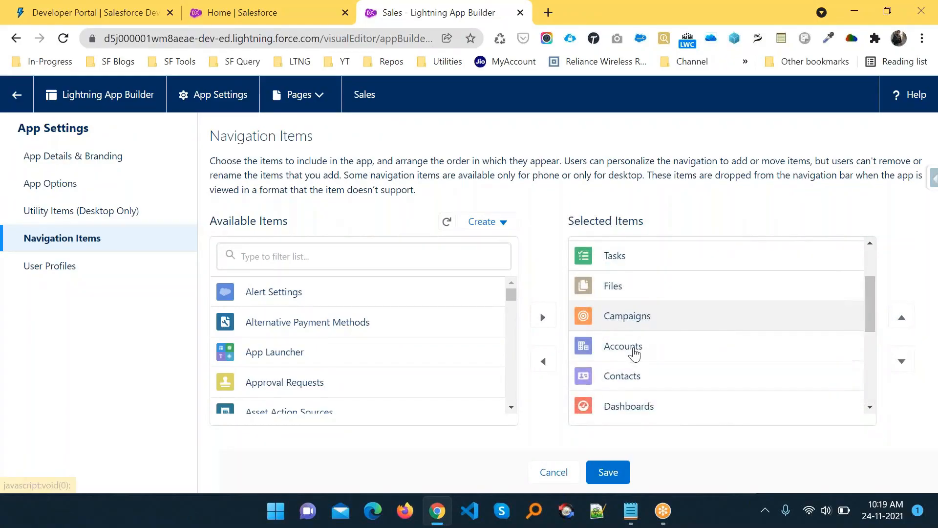
{"action": "left_click", "coordinate": [903, 323]}
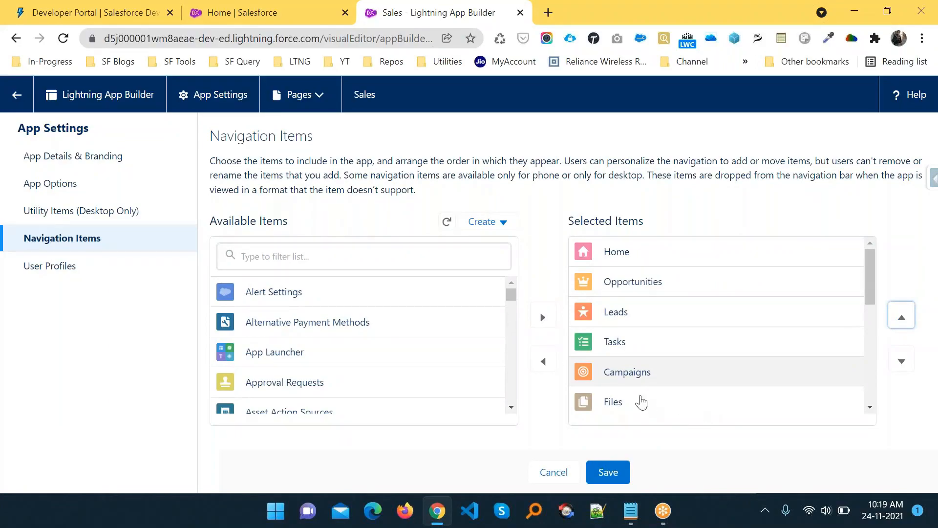
{"action": "left_click", "coordinate": [613, 473]}
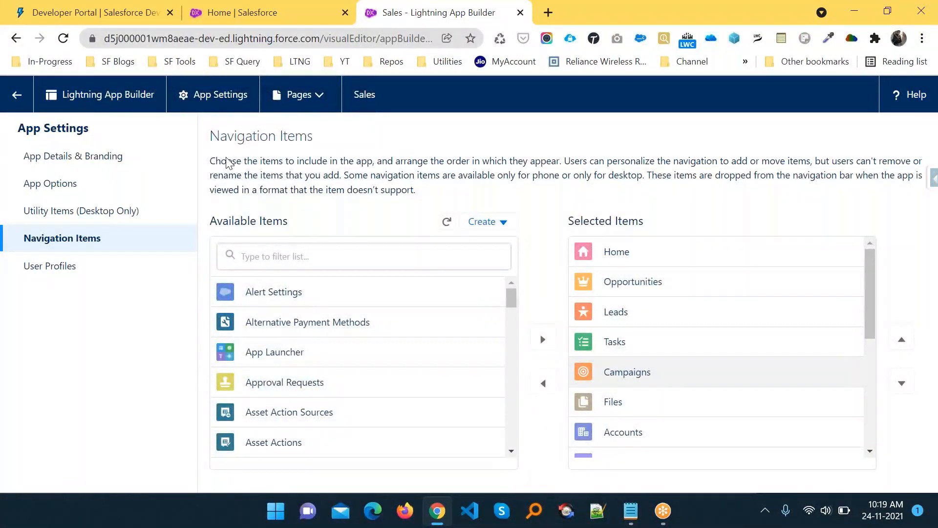
{"action": "left_click", "coordinate": [235, 12]}
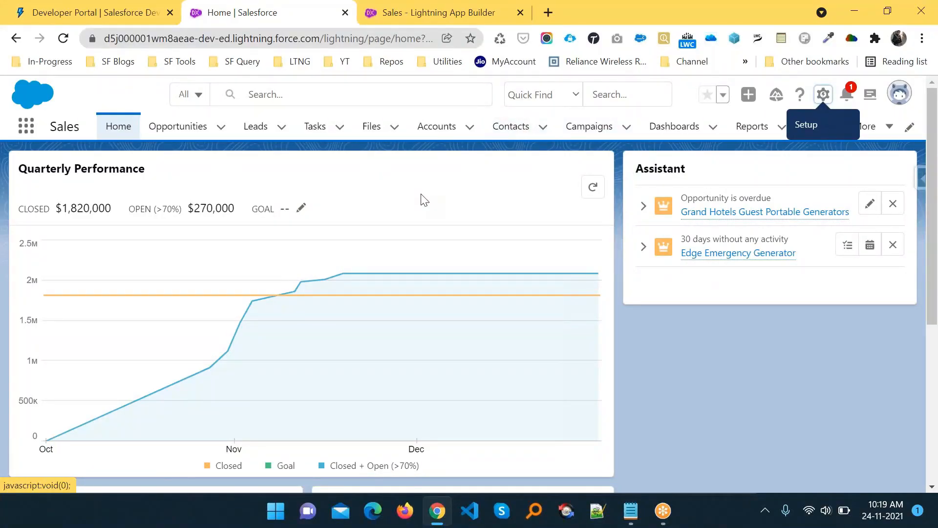
- Reload the Sales home page to show Campaigns after Tasks, then bring up Admin Notes.txt
{"action": "key", "text": "F5"}
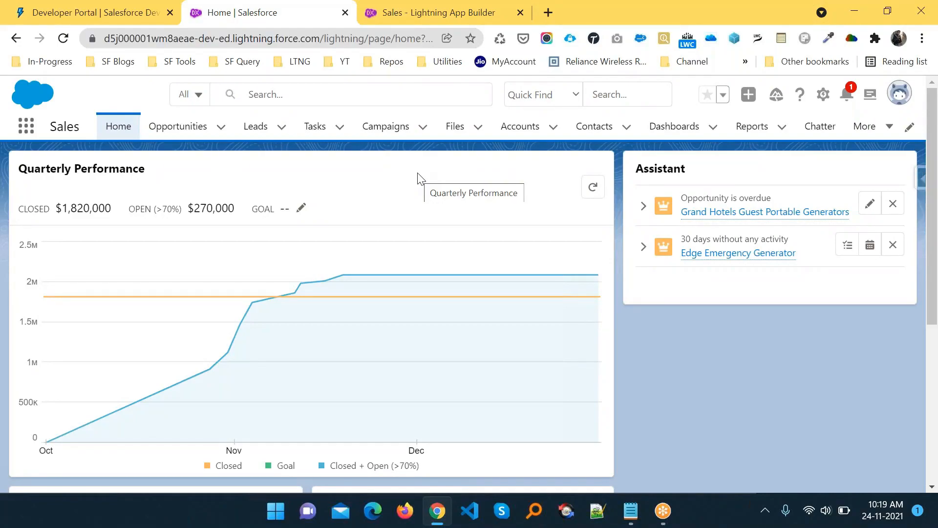
{"action": "key", "text": "alt+Tab"}
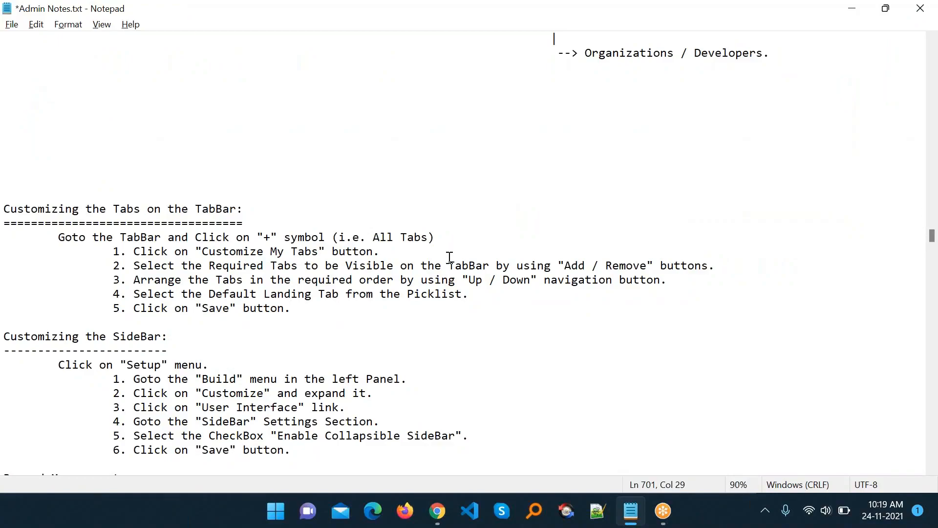
- Switch from Notepad back to the Salesforce Sales Home page in Chrome
{"action": "key", "text": "alt+Tab"}
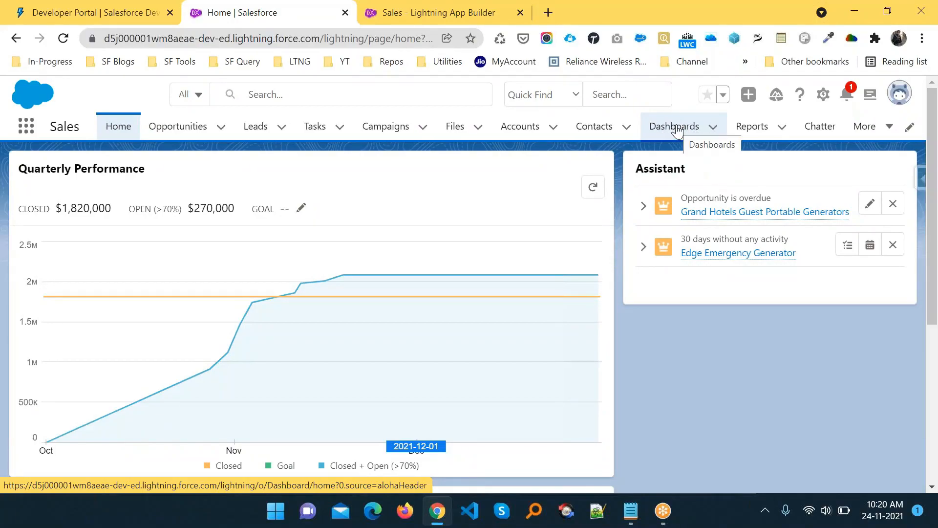
- Drag Dashboards, then Reports, into the navigation bar right after Leads
{"action": "left_click_drag", "start_coordinate": [676, 128], "coordinate": [325, 131]}
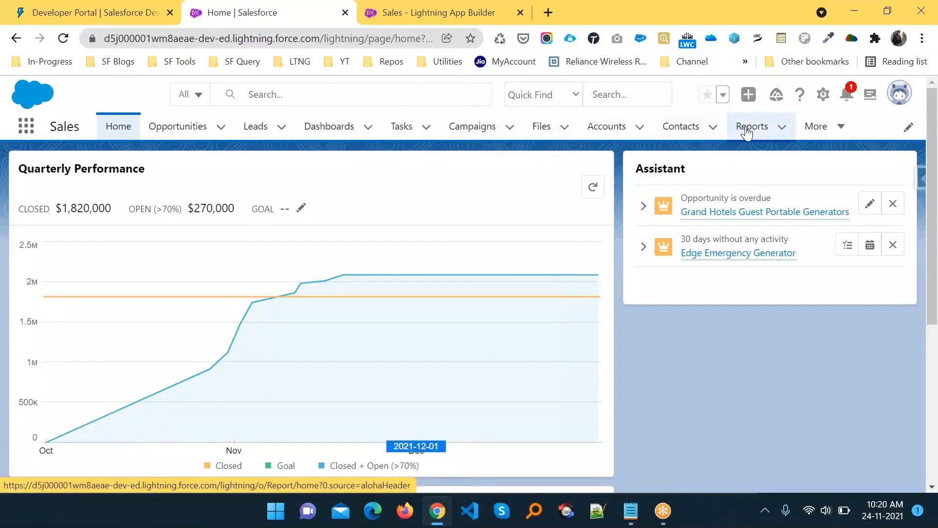
{"action": "left_click_drag", "start_coordinate": [748, 130], "coordinate": [399, 129]}
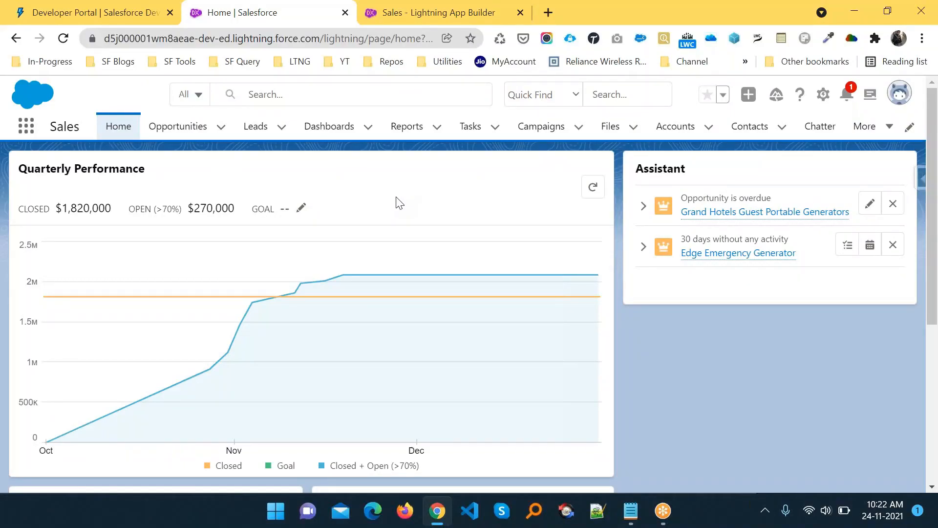
{"action": "key", "text": "alt+Tab"}
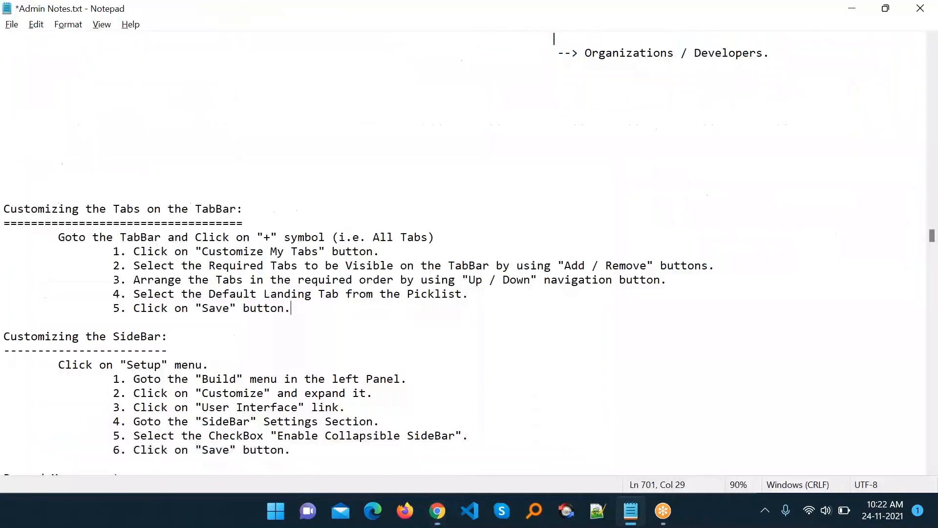
{"action": "scroll", "coordinate": [433, 302], "scroll_direction": "down", "scroll_amount": 3}
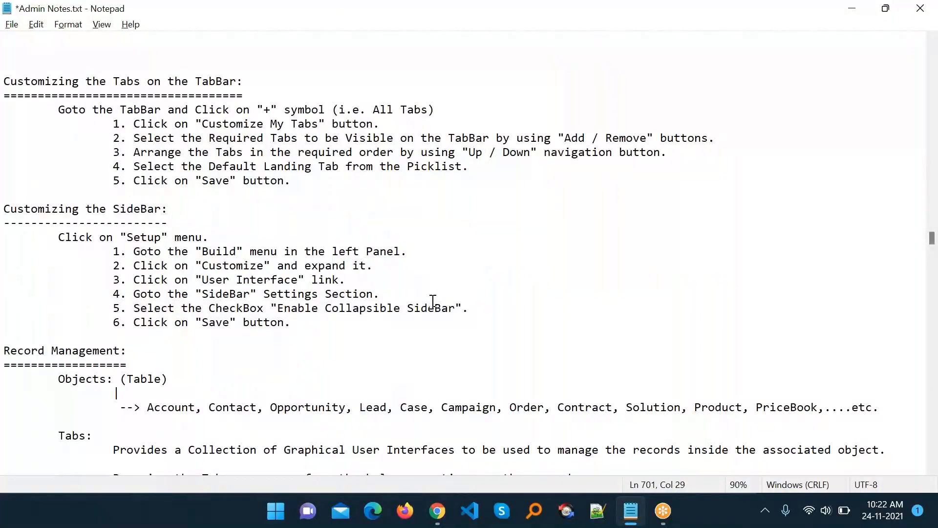
{"action": "scroll", "coordinate": [433, 301], "scroll_direction": "down", "scroll_amount": 2}
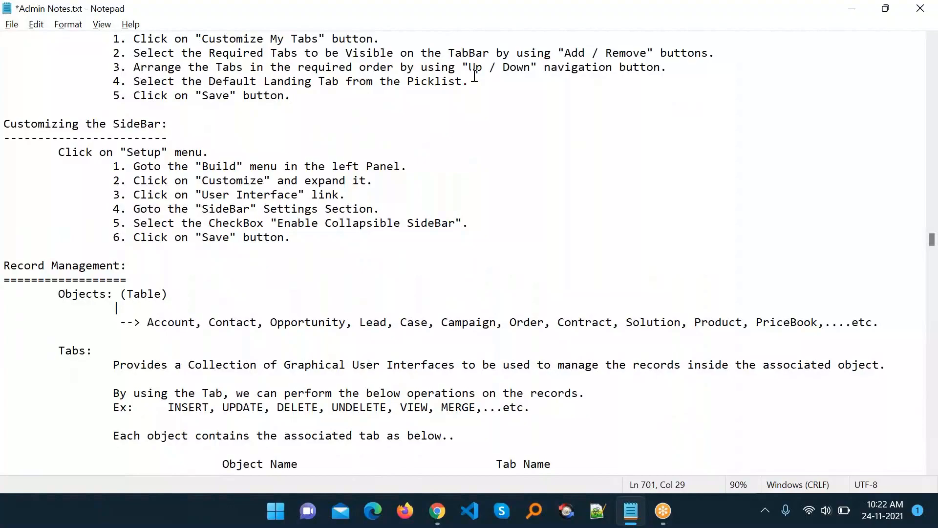
{"action": "scroll", "coordinate": [474, 77], "scroll_direction": "up", "scroll_amount": 1}
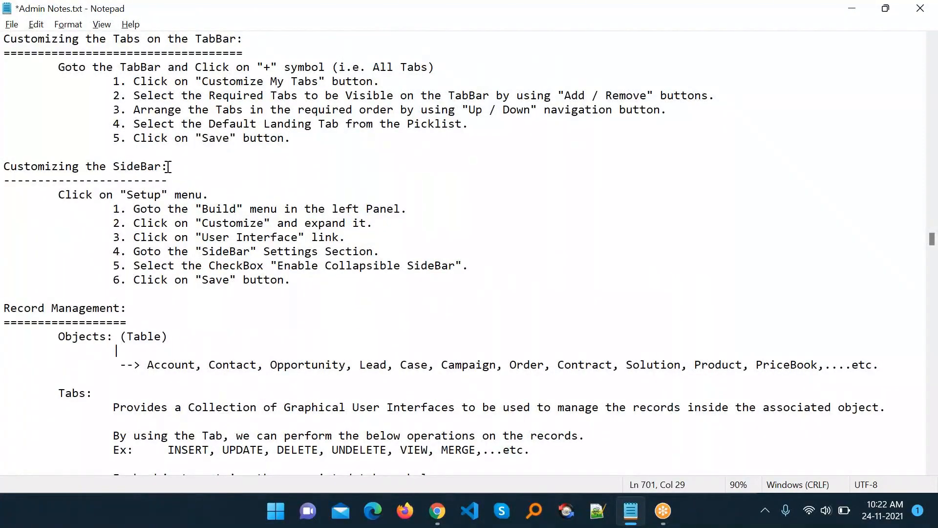
{"action": "left_click_drag", "start_coordinate": [167, 167], "coordinate": [13, 168]}
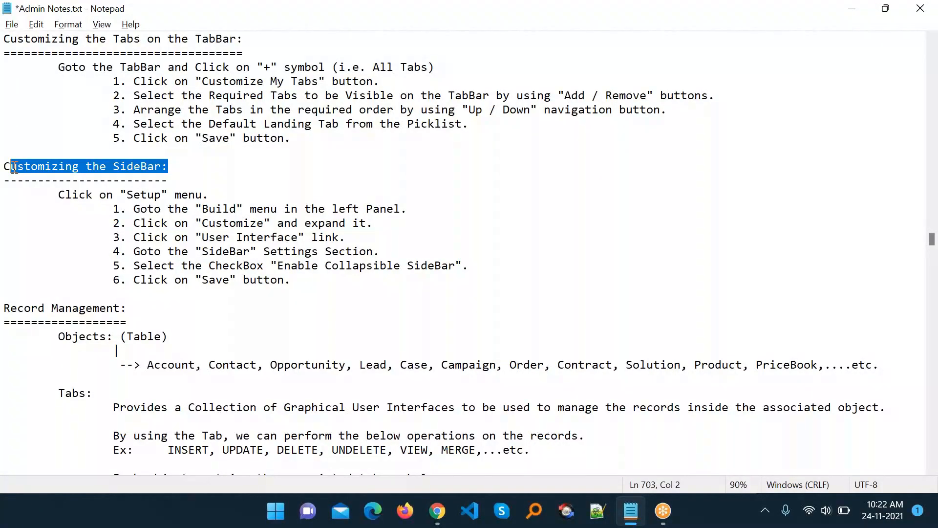
{"action": "left_click", "coordinate": [146, 194]}
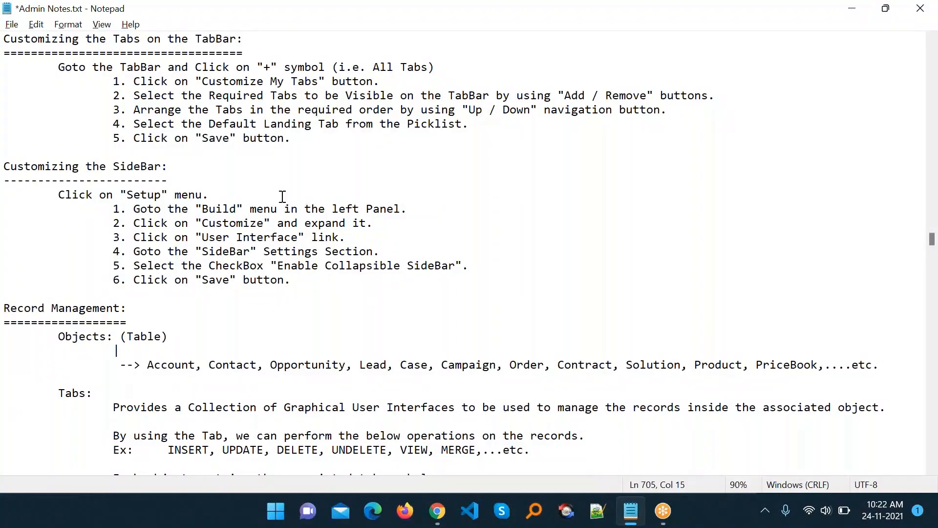
{"action": "key", "text": "alt+Tab"}
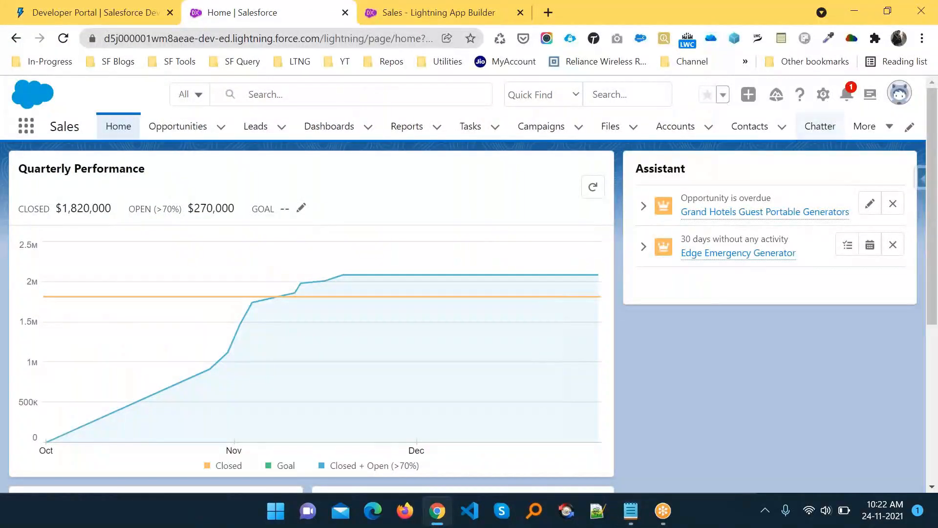
- Switch the org to Salesforce Classic from the profile avatar menu
{"action": "left_click", "coordinate": [824, 94]}
{"action": "left_click", "coordinate": [898, 100]}
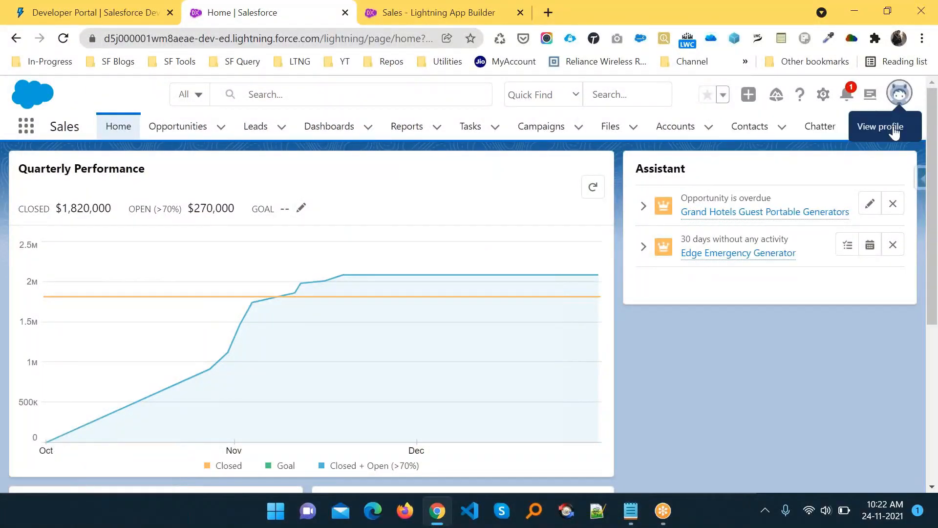
{"action": "left_click", "coordinate": [896, 100]}
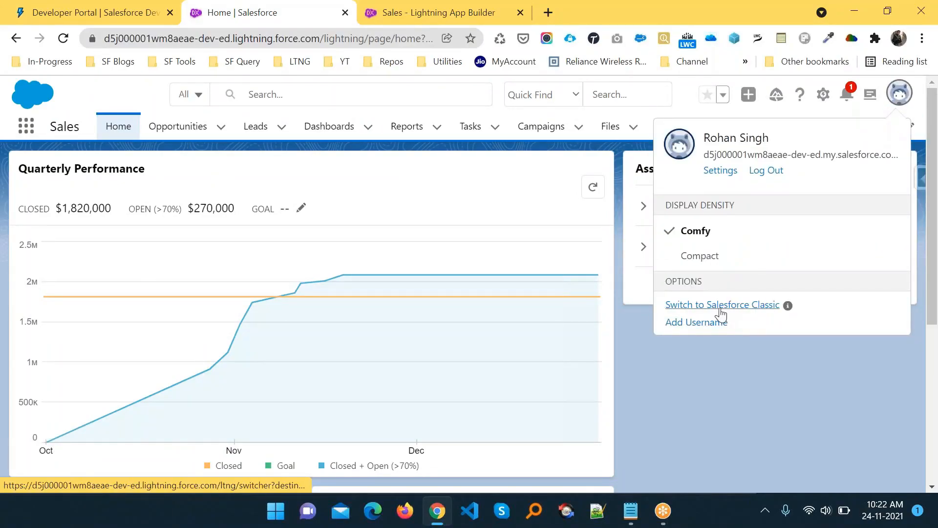
{"action": "left_click", "coordinate": [721, 308]}
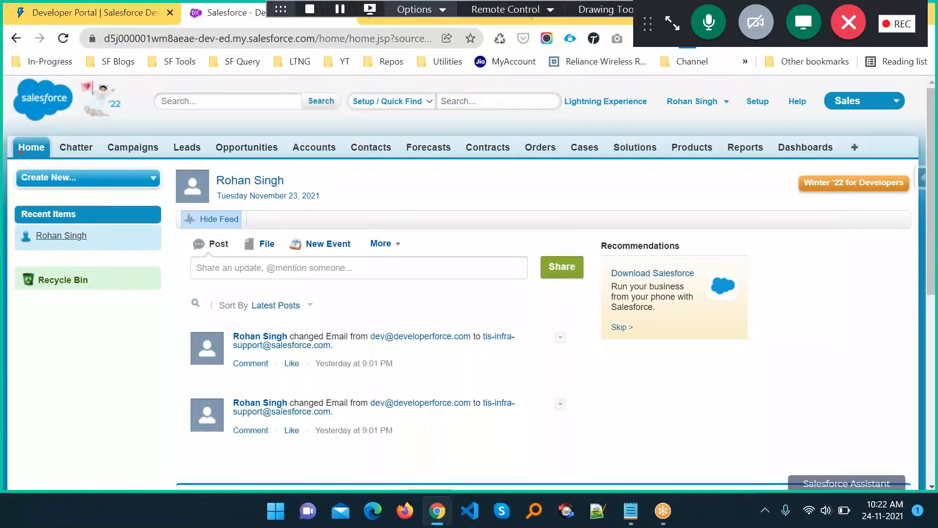
- Look over the Classic Home sidebar, then bring the Admin Notes forward
{"action": "mouse_move", "coordinate": [10, 160]}
{"action": "left_mouse_down"}
{"action": "mouse_move", "coordinate": [74, 164]}
{"action": "mouse_move", "coordinate": [189, 385]}
{"action": "mouse_move", "coordinate": [164, 514]}
{"action": "mouse_move", "coordinate": [161, 481]}
{"action": "left_mouse_up"}
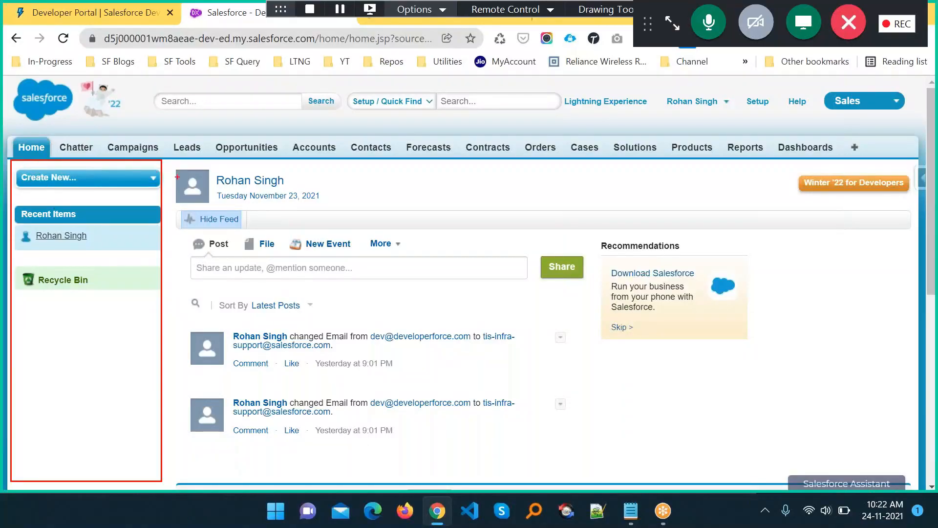
{"action": "mouse_move", "coordinate": [6, 169]}
{"action": "left_mouse_down"}
{"action": "mouse_move", "coordinate": [174, 166]}
{"action": "mouse_move", "coordinate": [164, 288]}
{"action": "left_mouse_up"}
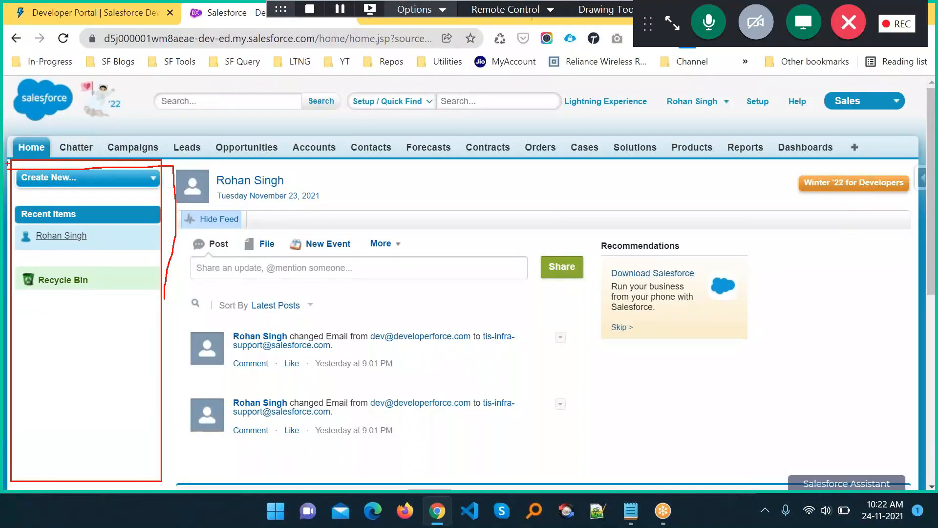
{"action": "left_click_drag", "start_coordinate": [22, 178], "coordinate": [3, 440]}
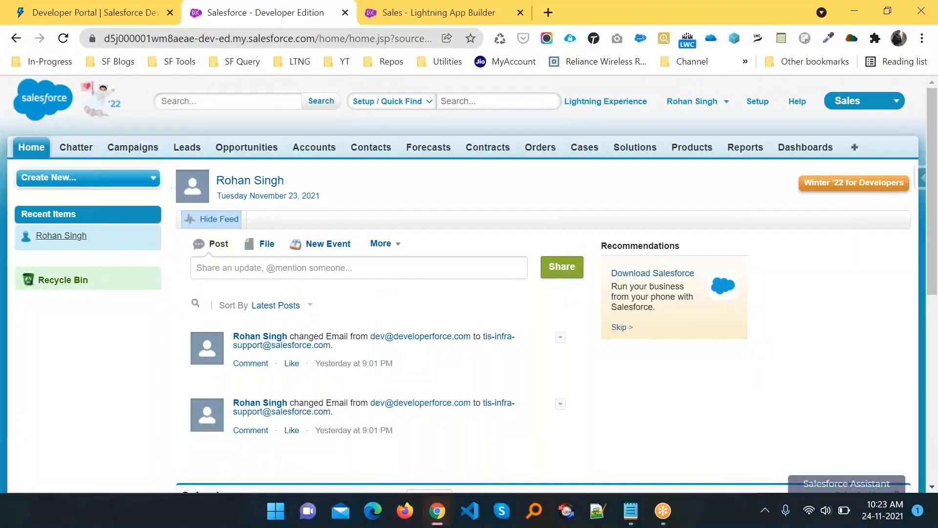
{"action": "key", "text": "alt+Tab"}
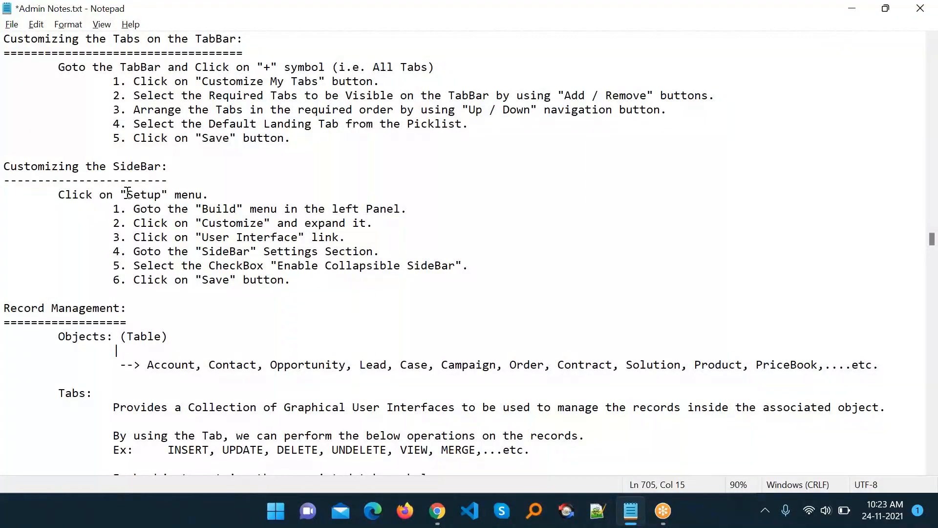
- Open Classic Setup, dismiss the Improved Setup welcome popup, and scroll the Setup home page
{"action": "left_click_drag", "start_coordinate": [128, 193], "coordinate": [170, 201]}
{"action": "key", "text": "alt+Tab"}
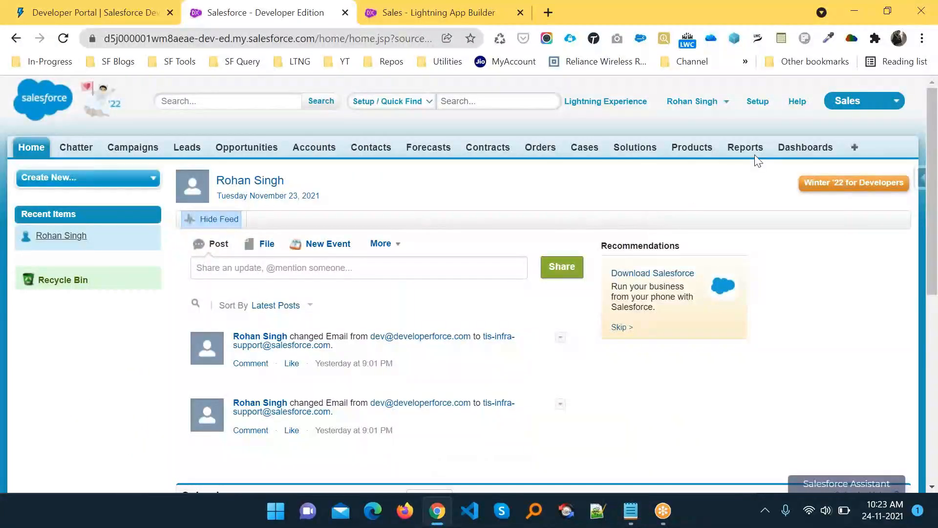
{"action": "left_click", "coordinate": [758, 103]}
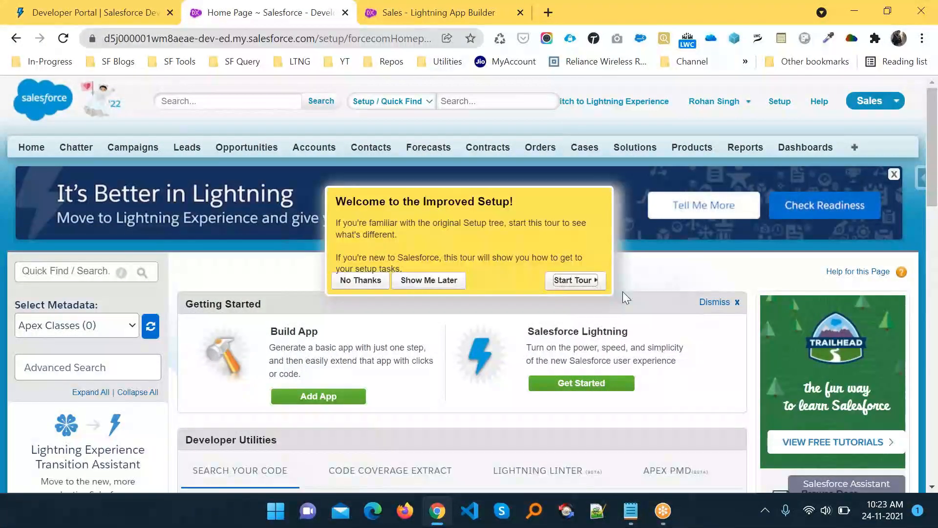
{"action": "left_click", "coordinate": [346, 282]}
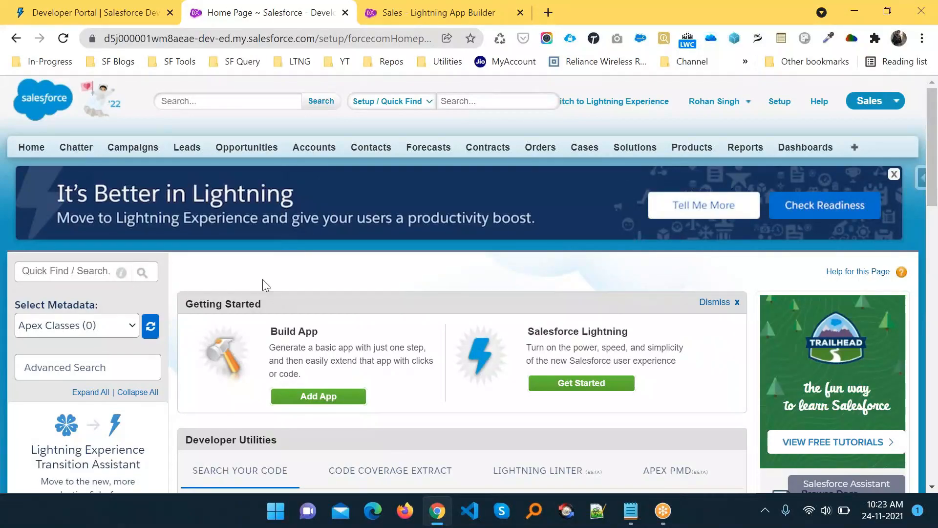
{"action": "key", "text": "alt+Tab"}
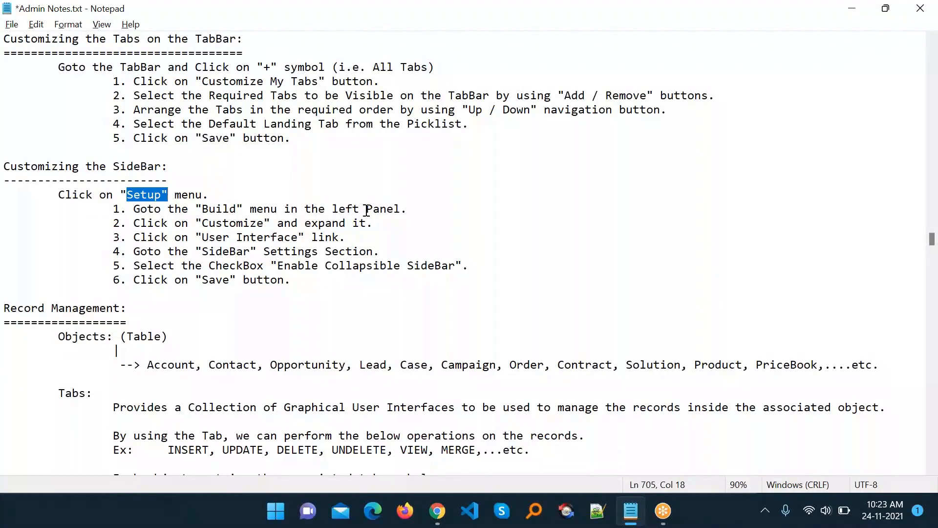
{"action": "key", "text": "alt+Tab"}
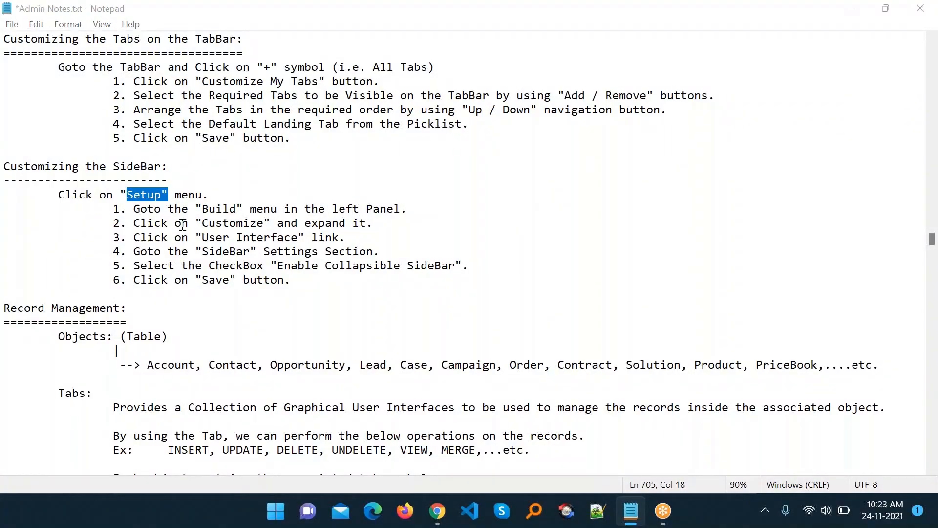
{"action": "scroll", "coordinate": [79, 308], "scroll_direction": "down", "scroll_amount": 11}
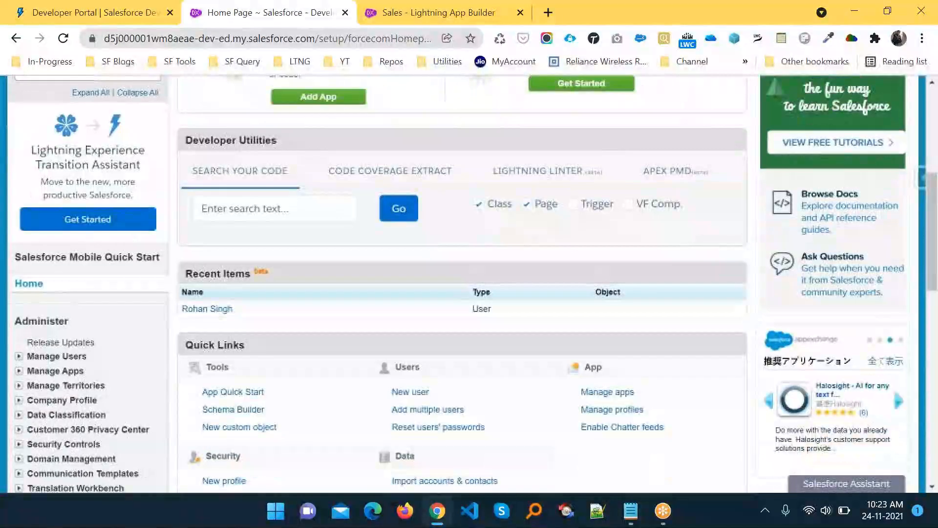
{"action": "scroll", "coordinate": [79, 308], "scroll_direction": "down", "scroll_amount": 4}
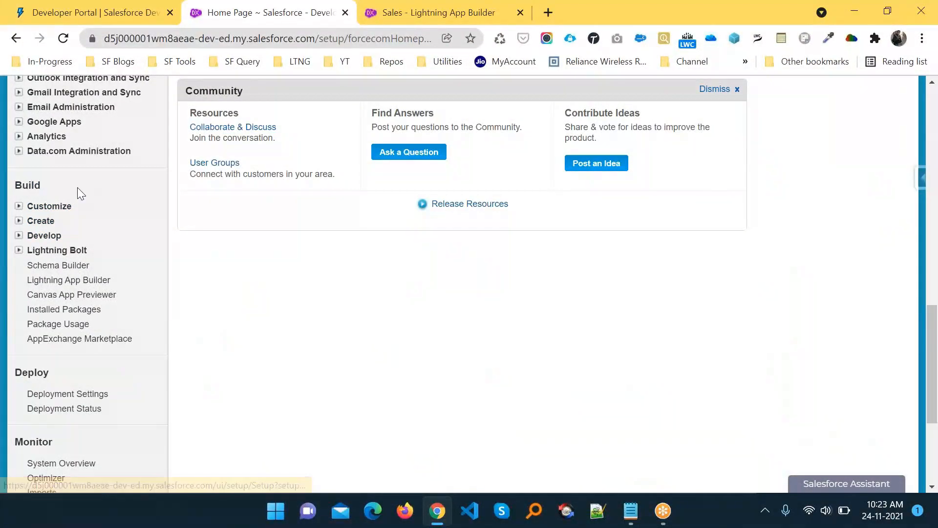
{"action": "key", "text": "ctrl+2"}
{"action": "mouse_move", "coordinate": [8, 179]}
{"action": "left_mouse_down"}
{"action": "mouse_move", "coordinate": [30, 201]}
{"action": "mouse_move", "coordinate": [51, 180]}
{"action": "mouse_move", "coordinate": [113, 217]}
{"action": "left_mouse_up"}
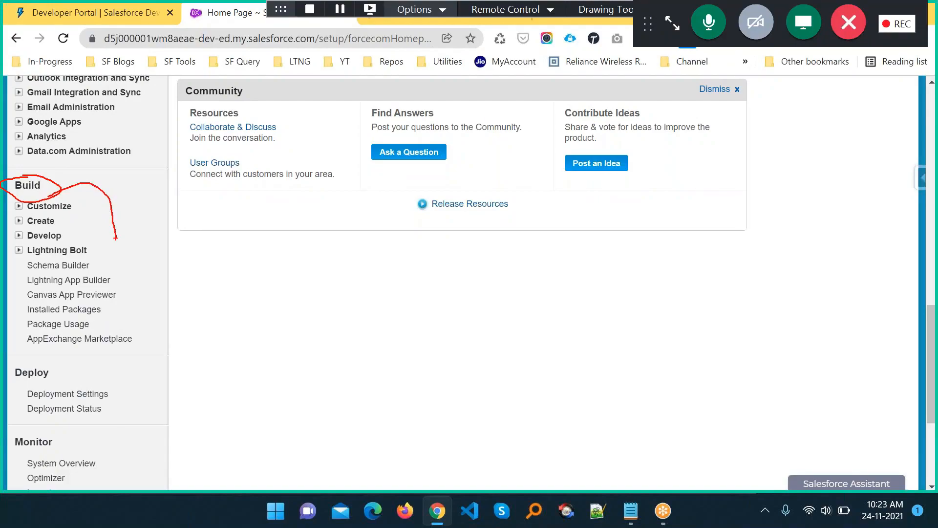
{"action": "key", "text": "Escape"}
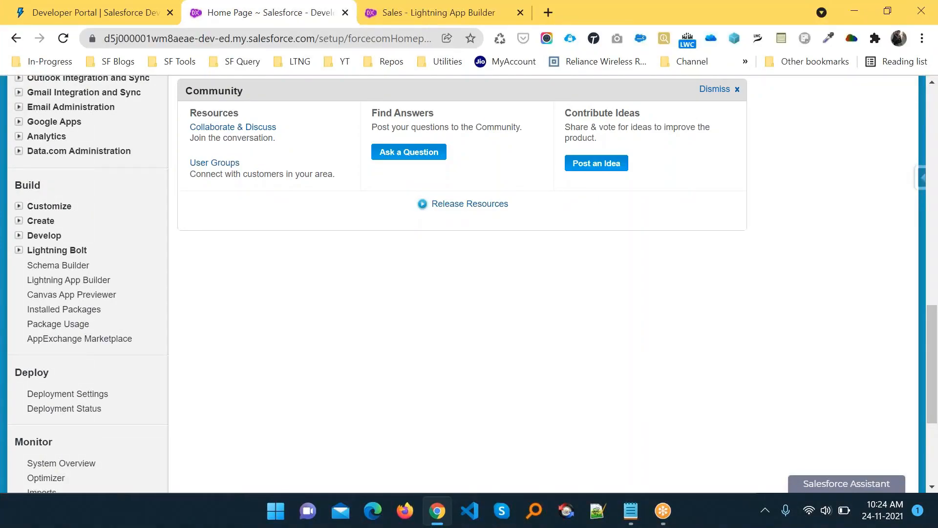
- Expand Build > Customize in the Setup panel and open User Interface
{"action": "left_click", "coordinate": [18, 206]}
{"action": "scroll", "coordinate": [95, 260], "scroll_direction": "down", "scroll_amount": 4}
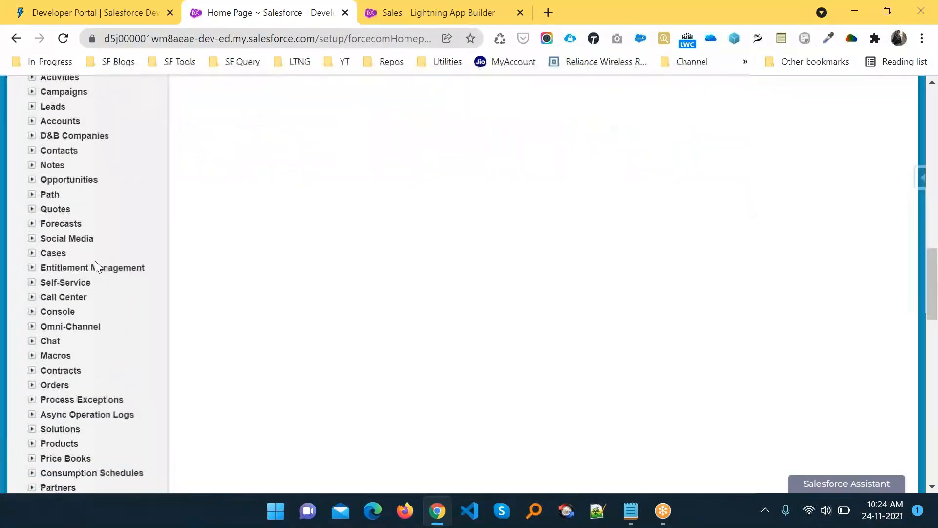
{"action": "scroll", "coordinate": [95, 260], "scroll_direction": "down", "scroll_amount": 10}
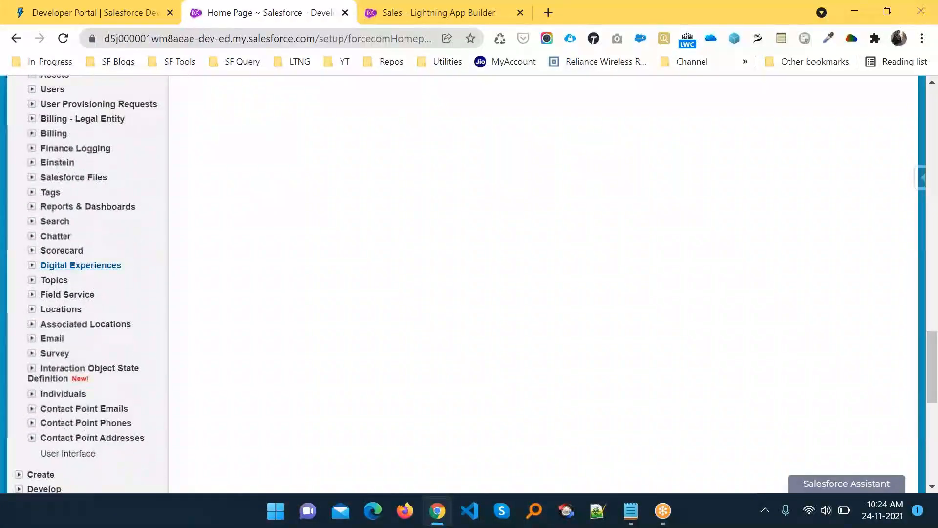
{"action": "scroll", "coordinate": [80, 265], "scroll_direction": "down", "scroll_amount": 3}
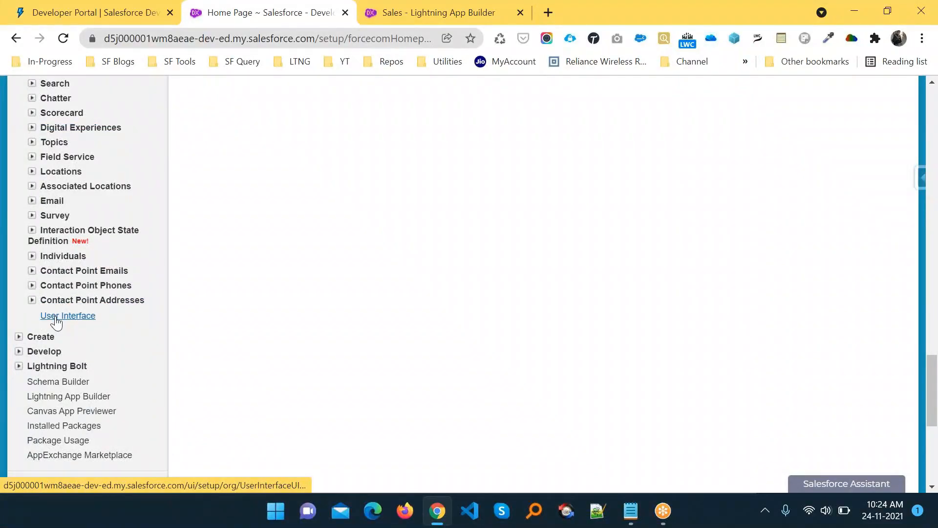
{"action": "key", "text": "alt+Tab"}
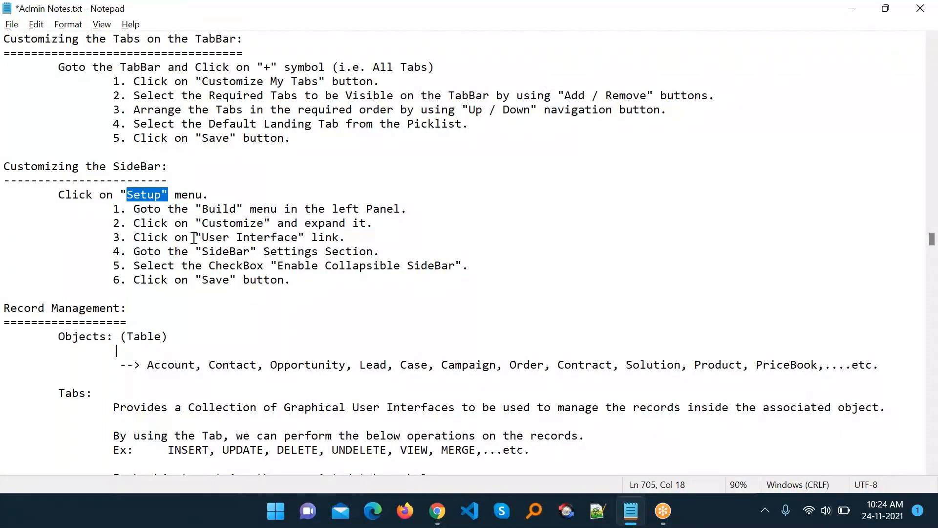
{"action": "left_click_drag", "start_coordinate": [194, 238], "coordinate": [355, 238]}
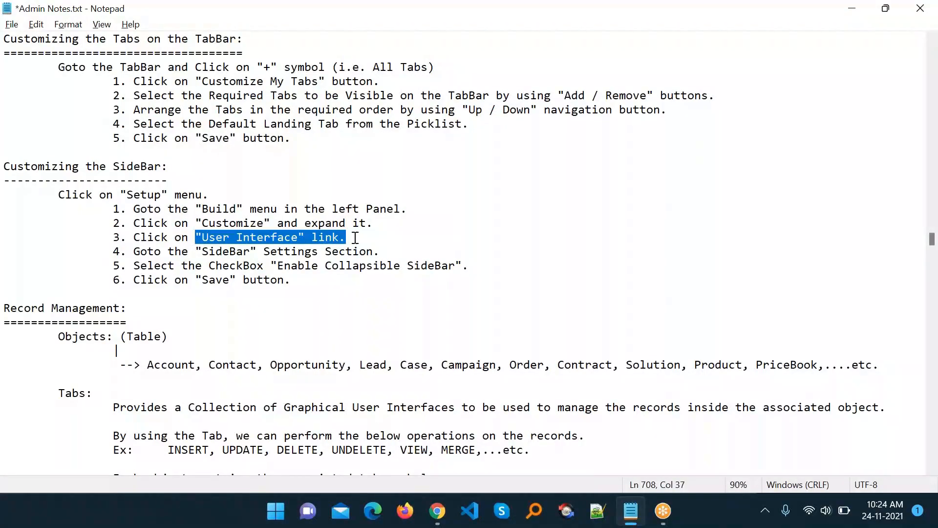
{"action": "key", "text": "alt+Tab"}
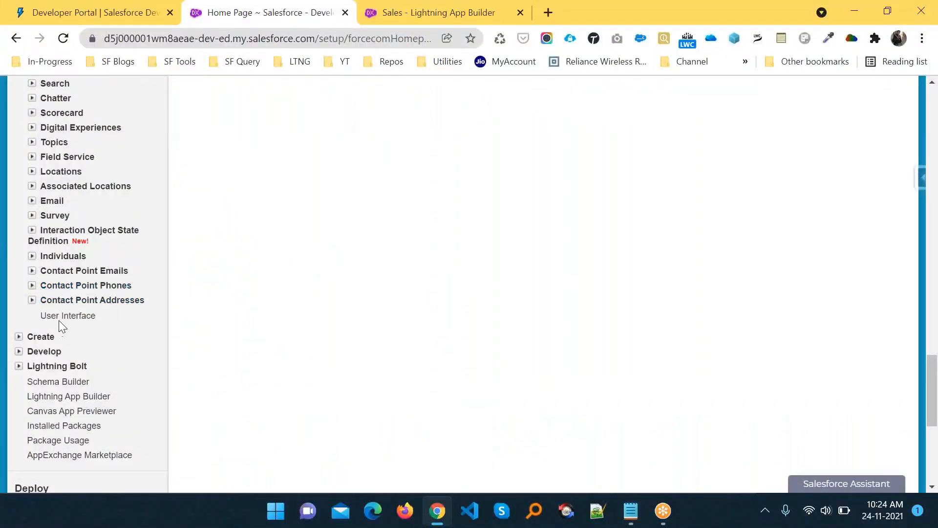
{"action": "left_click", "coordinate": [59, 317]}
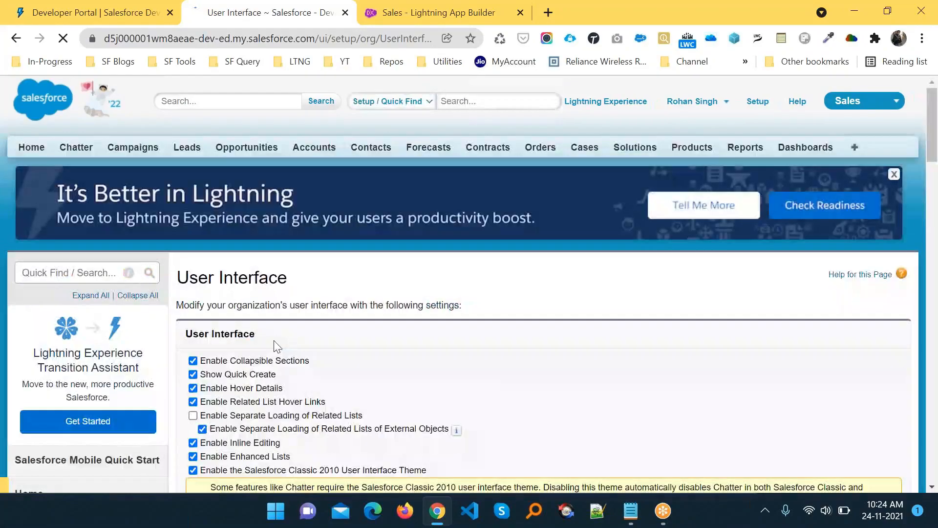
- Copy the 'Enable Collapsible SideBar' setting name from the Admin Notes
{"action": "scroll", "coordinate": [447, 349], "scroll_direction": "down", "scroll_amount": 3}
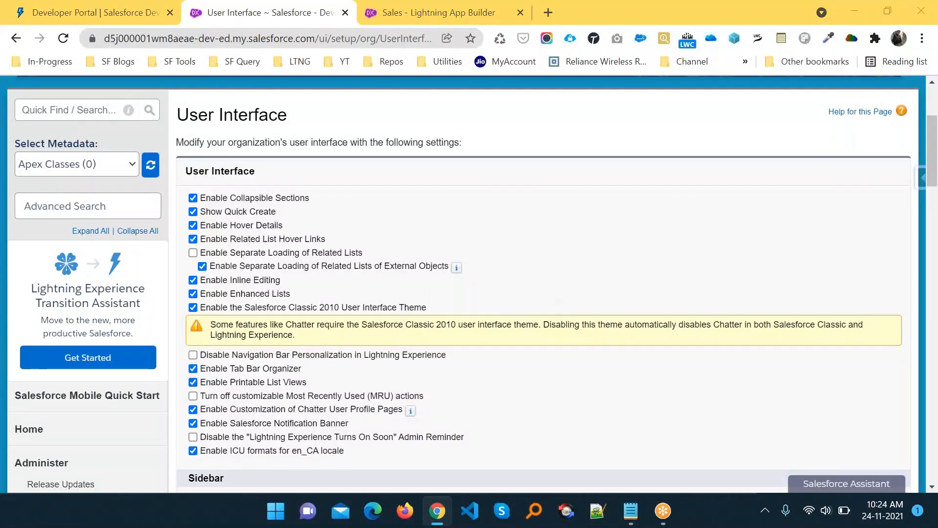
{"action": "key", "text": "alt+Tab"}
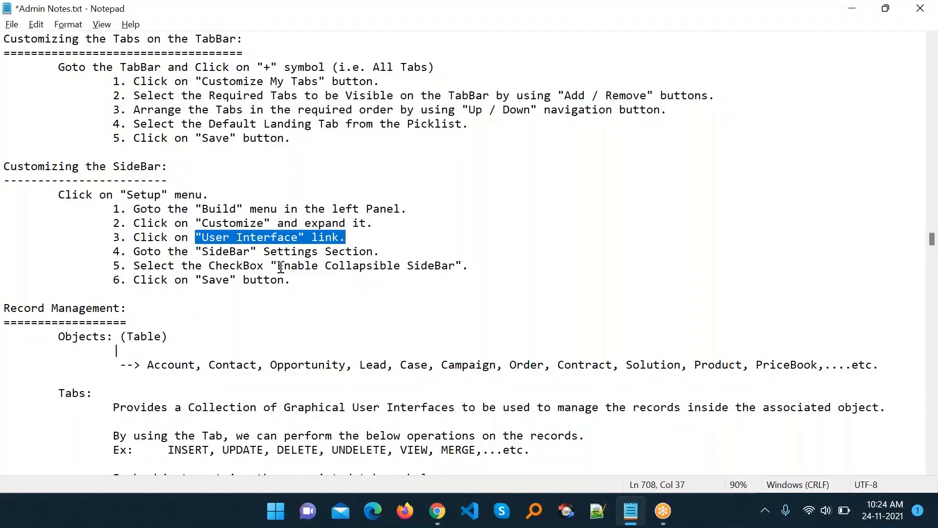
{"action": "left_click_drag", "start_coordinate": [277, 267], "coordinate": [455, 267]}
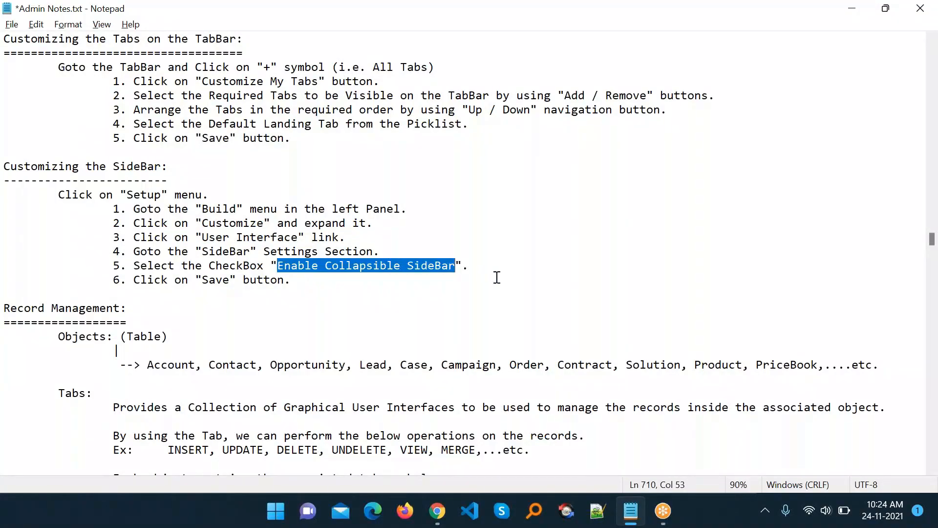
{"action": "key", "text": "ctrl+c"}
{"action": "key", "text": "alt+Tab"}
- Find Enable Collapsible Sidebar on the User Interface page, enable it, and save
{"action": "key", "text": "ctrl+f"}
{"action": "key", "text": "ctrl+v"}
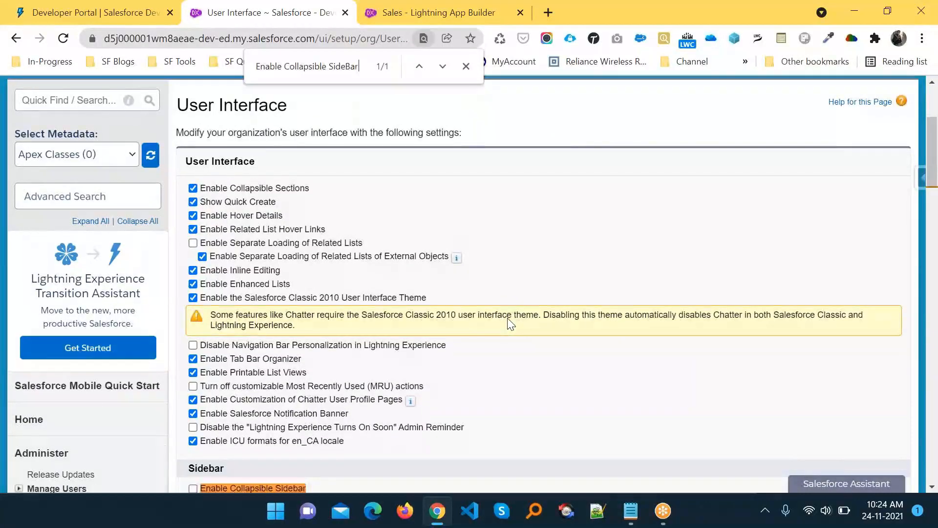
{"action": "scroll", "coordinate": [508, 323], "scroll_direction": "down", "scroll_amount": 6}
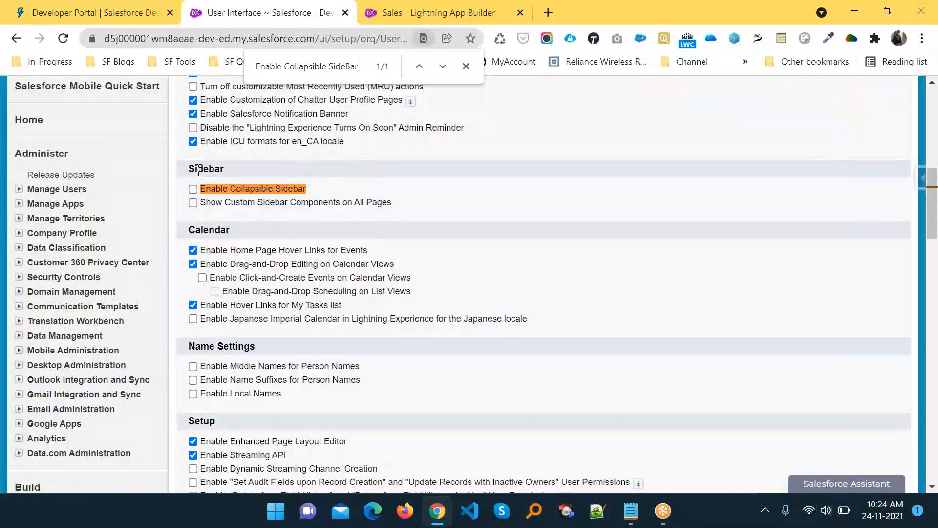
{"action": "double_click", "coordinate": [198, 170]}
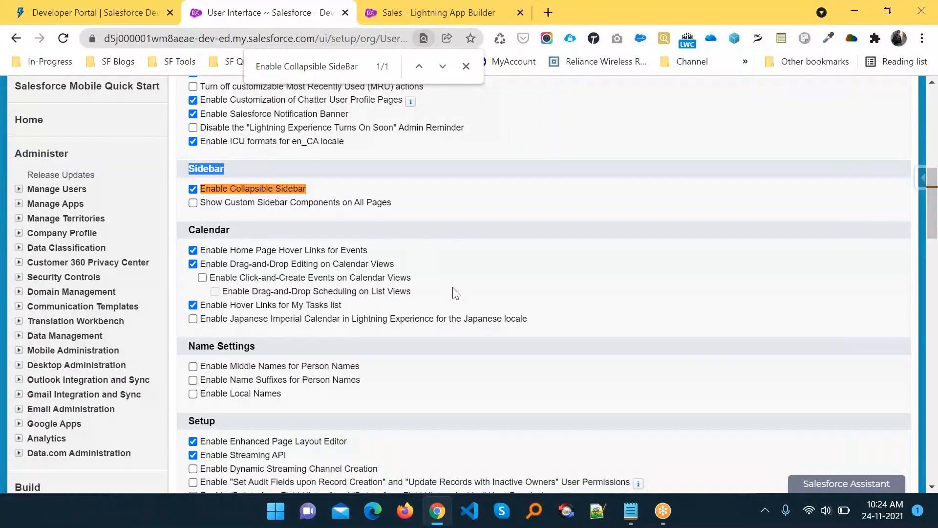
{"action": "scroll", "coordinate": [456, 294], "scroll_direction": "down", "scroll_amount": 9}
{"action": "left_click", "coordinate": [412, 216]}
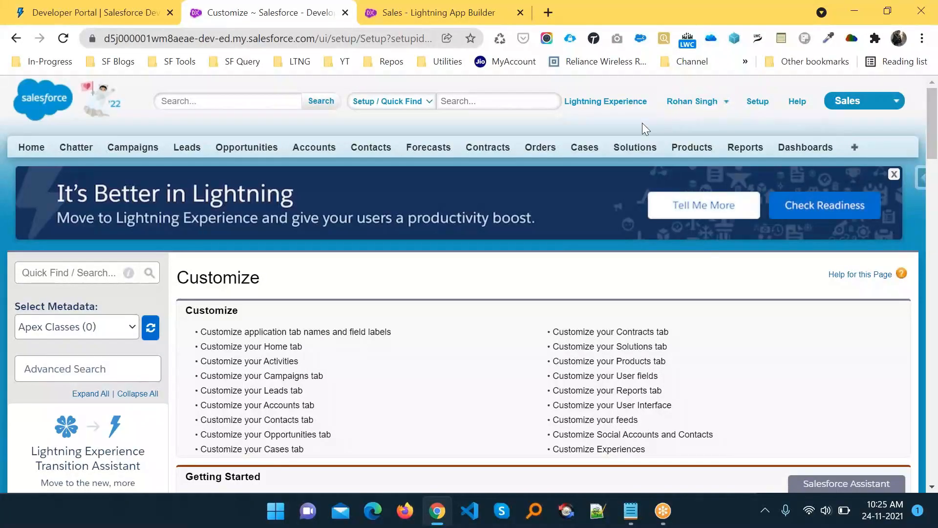
- Leave the Setup pages via the Setup link and open the Classic Home tab
{"action": "left_click", "coordinate": [758, 102]}
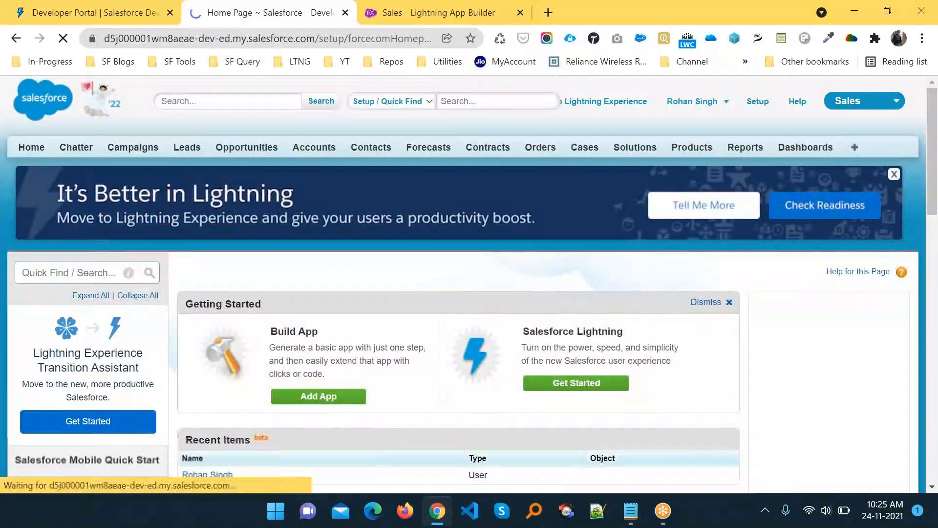
{"action": "scroll", "coordinate": [469, 283], "scroll_direction": "down", "scroll_amount": 1}
{"action": "scroll", "coordinate": [393, 169], "scroll_direction": "down", "scroll_amount": 7}
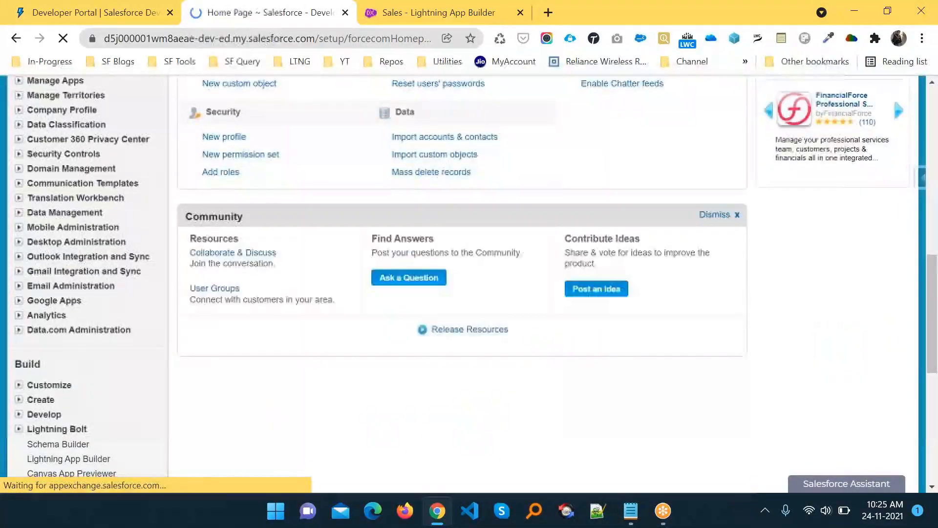
{"action": "scroll", "coordinate": [393, 169], "scroll_direction": "up", "scroll_amount": 9}
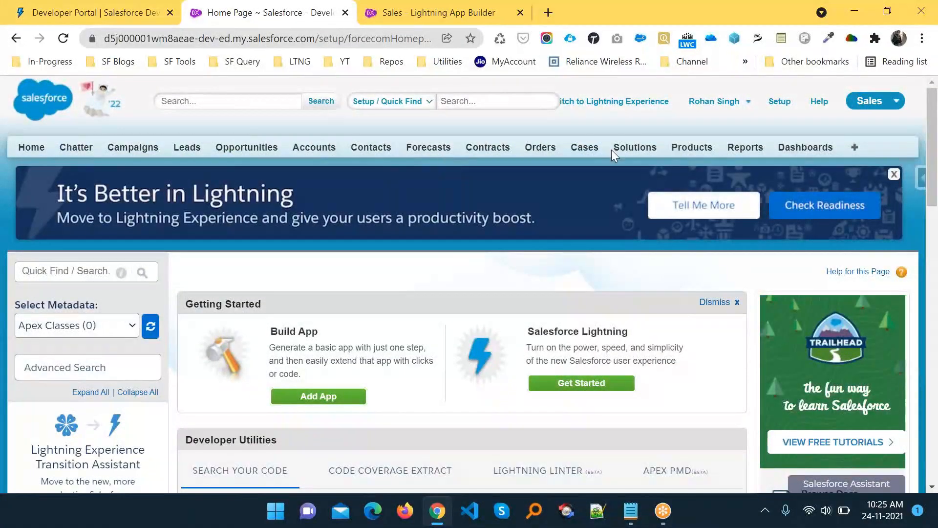
{"action": "left_click", "coordinate": [33, 153]}
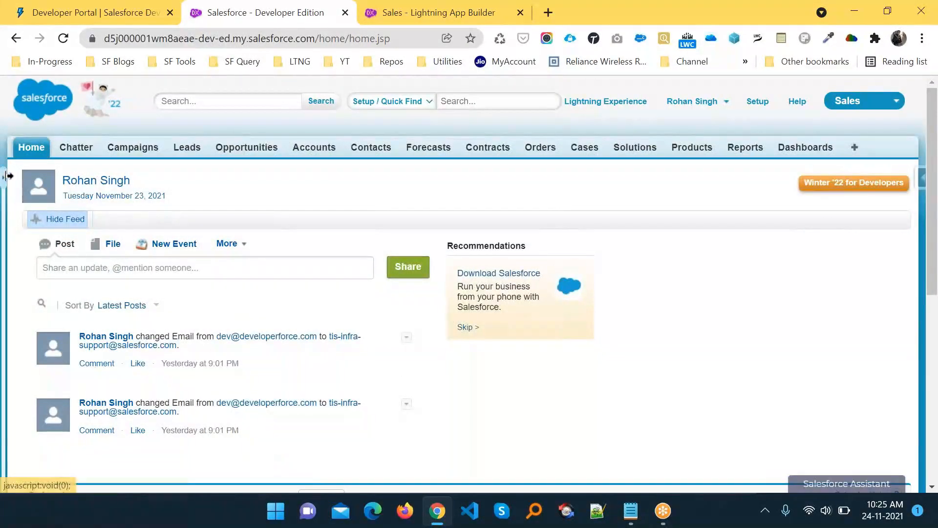
- Collapse and expand the Home page sidebar several times, leaving it expanded
{"action": "left_click", "coordinate": [8, 176]}
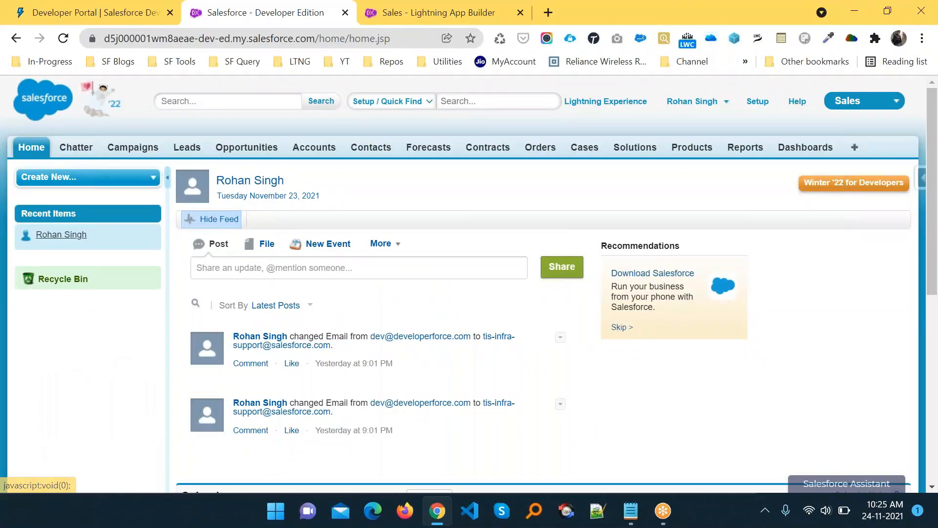
{"action": "left_click", "coordinate": [164, 181]}
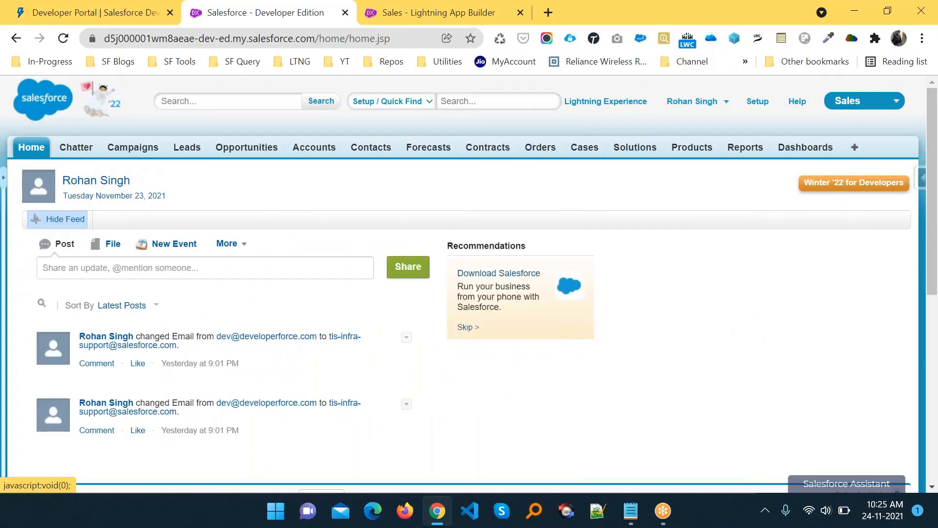
{"action": "left_click", "coordinate": [5, 178]}
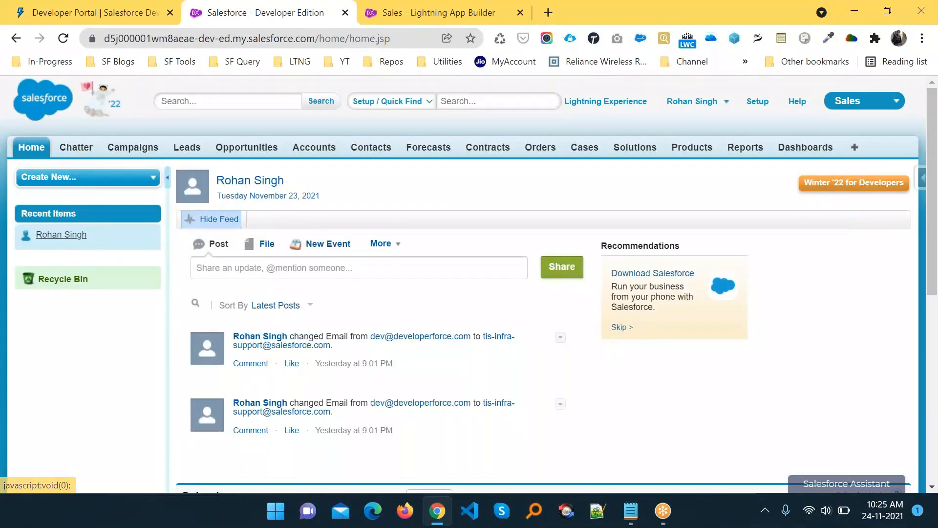
{"action": "left_click", "coordinate": [164, 181]}
{"action": "left_click", "coordinate": [5, 179]}
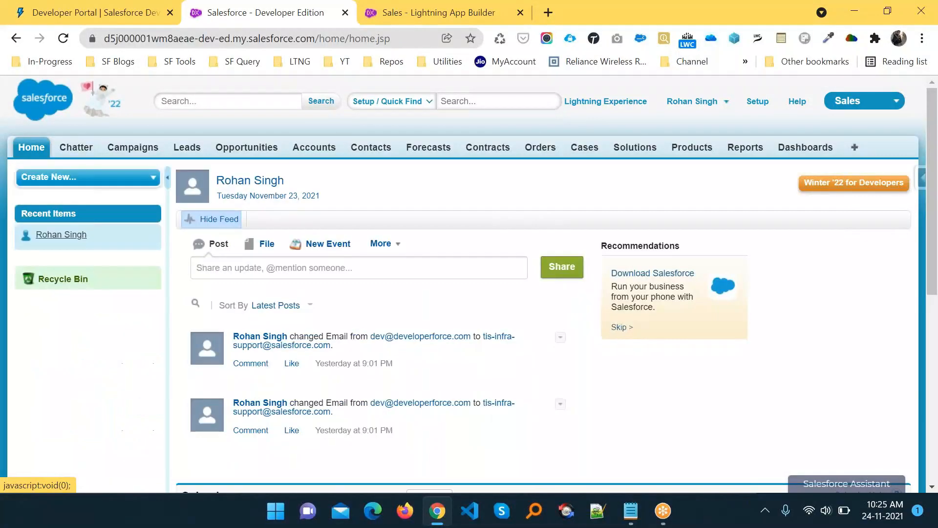
{"action": "left_click", "coordinate": [166, 179]}
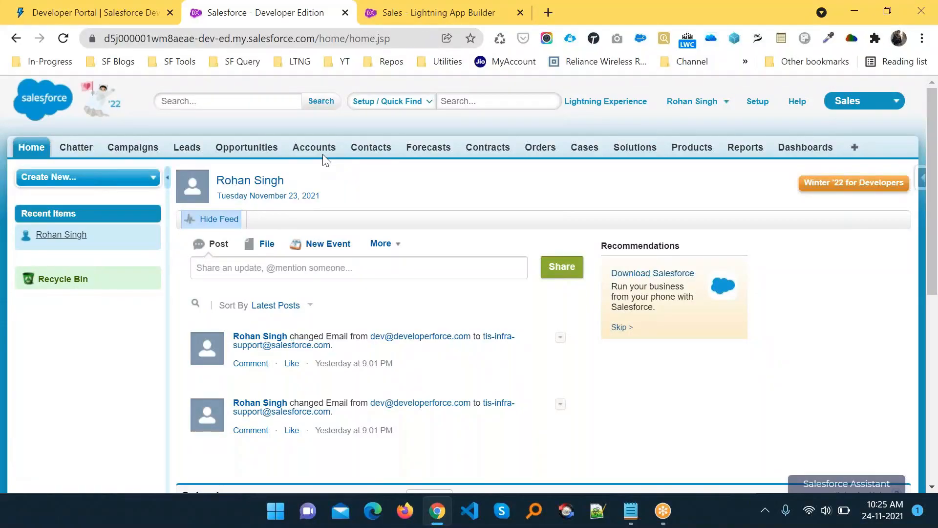
{"action": "left_click", "coordinate": [166, 178]}
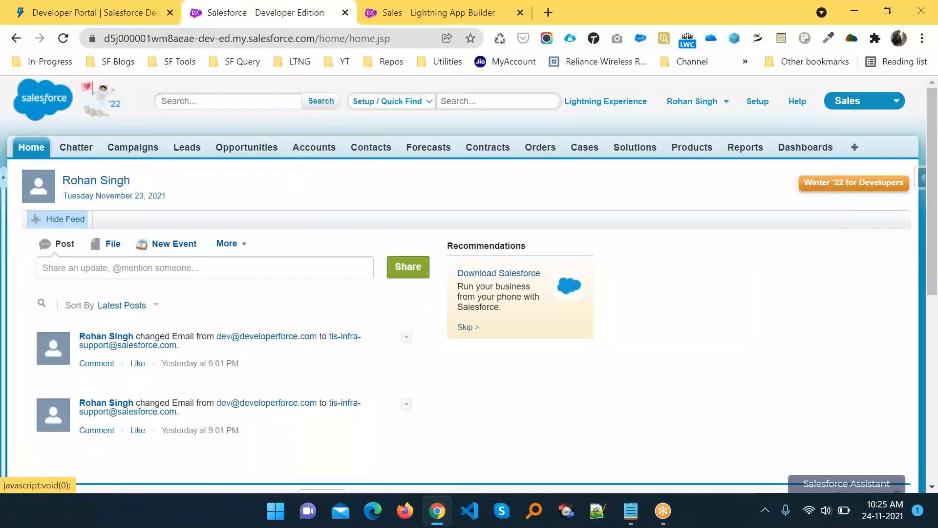
{"action": "left_click", "coordinate": [6, 179]}
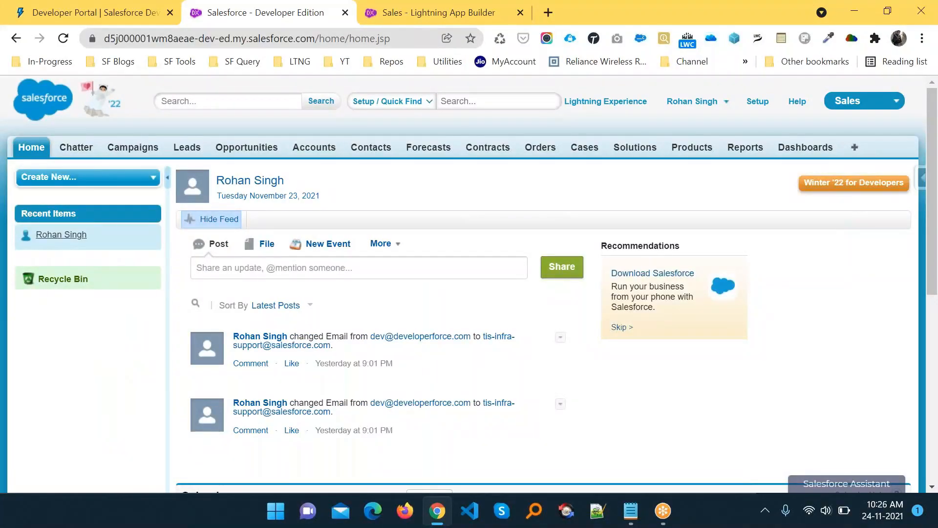
{"action": "left_click", "coordinate": [167, 179]}
{"action": "left_click", "coordinate": [4, 179]}
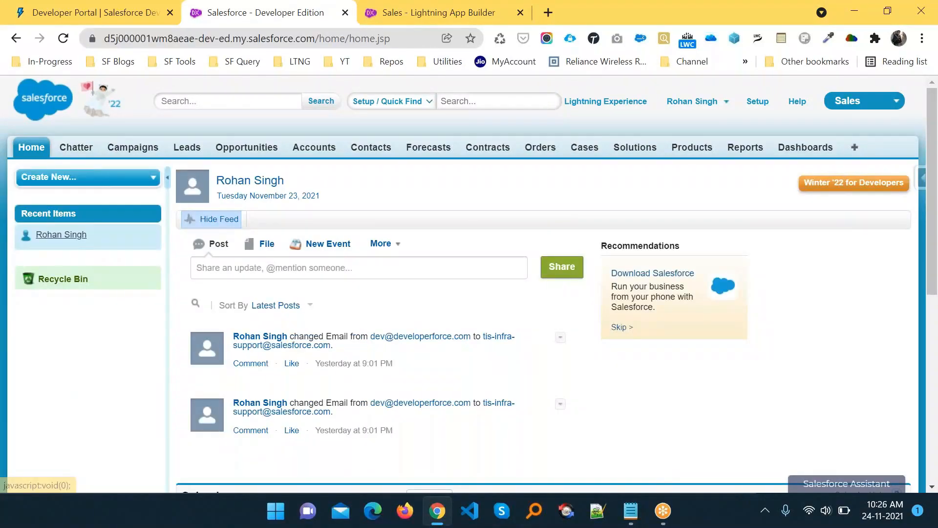
{"action": "left_click", "coordinate": [168, 178]}
{"action": "left_click", "coordinate": [3, 179]}
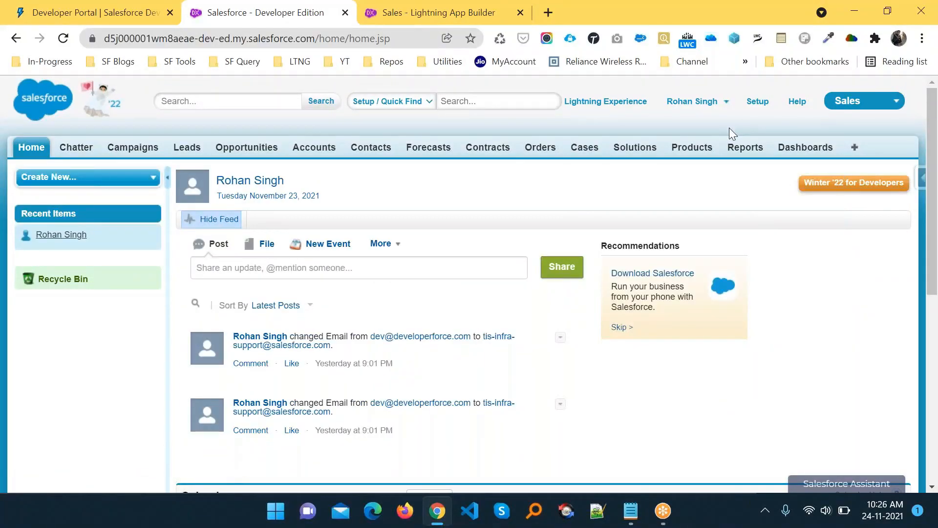
- Review the Record Management and Objects notes, highlighting the Account and Contact objects
{"action": "key", "text": "alt+Tab"}
{"action": "scroll", "coordinate": [579, 276], "scroll_direction": "down", "scroll_amount": 2}
{"action": "scroll", "coordinate": [580, 276], "scroll_direction": "down", "scroll_amount": 1}
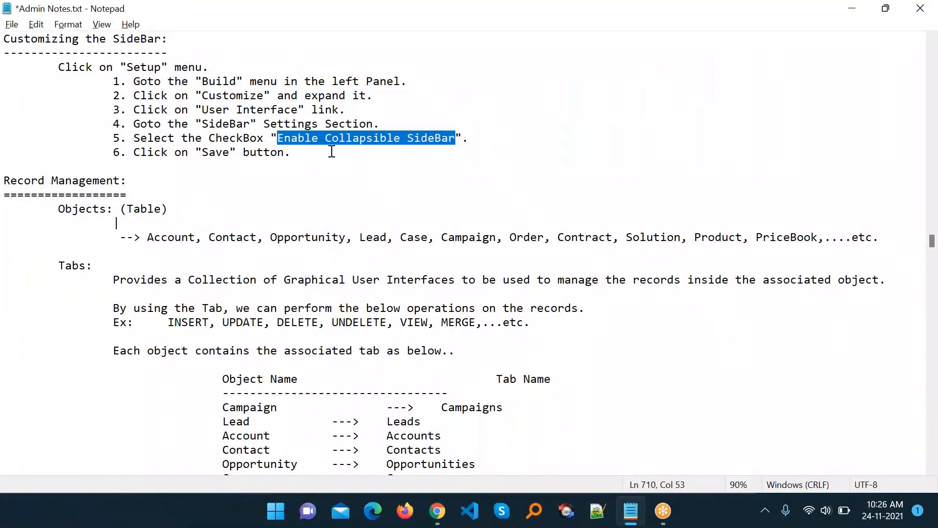
{"action": "scroll", "coordinate": [331, 152], "scroll_direction": "down", "scroll_amount": 1}
{"action": "left_click_drag", "start_coordinate": [126, 139], "coordinate": [4, 138]}
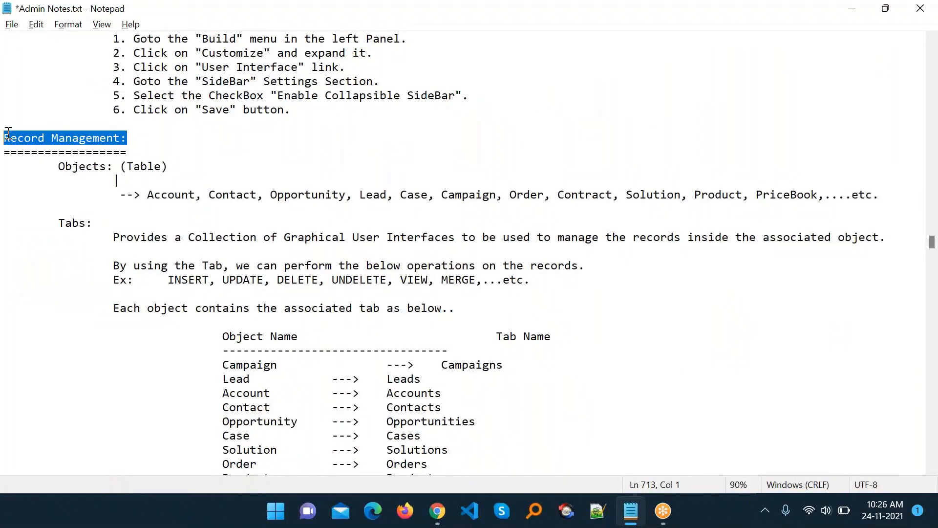
{"action": "left_click", "coordinate": [163, 152]}
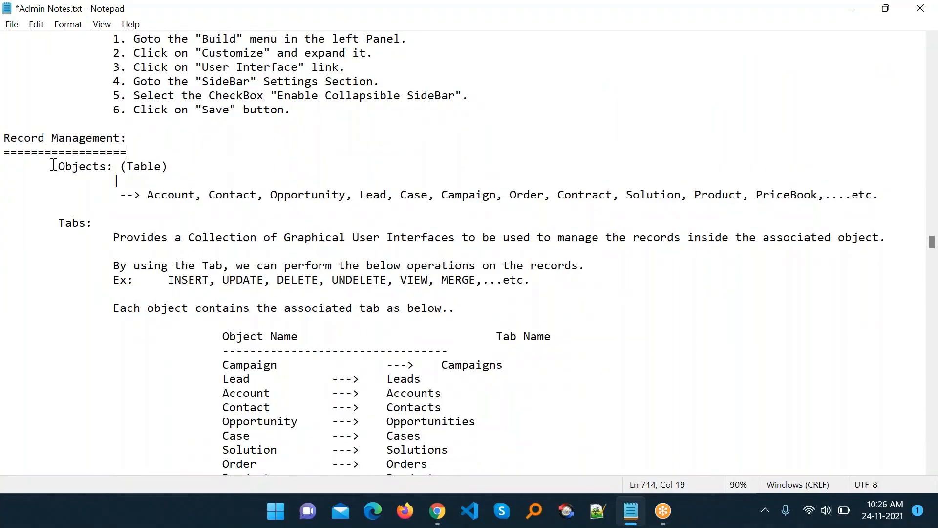
{"action": "left_click_drag", "start_coordinate": [54, 165], "coordinate": [161, 169]}
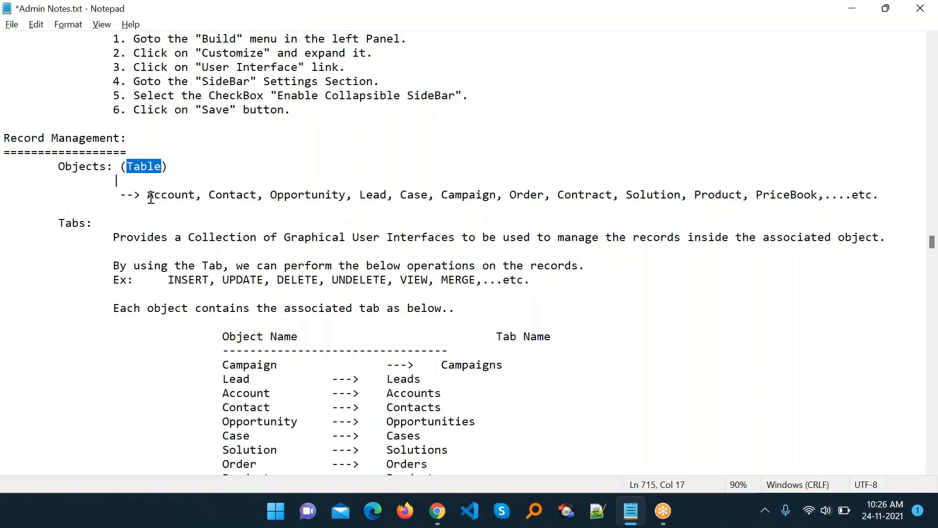
{"action": "left_click_drag", "start_coordinate": [148, 195], "coordinate": [267, 194]}
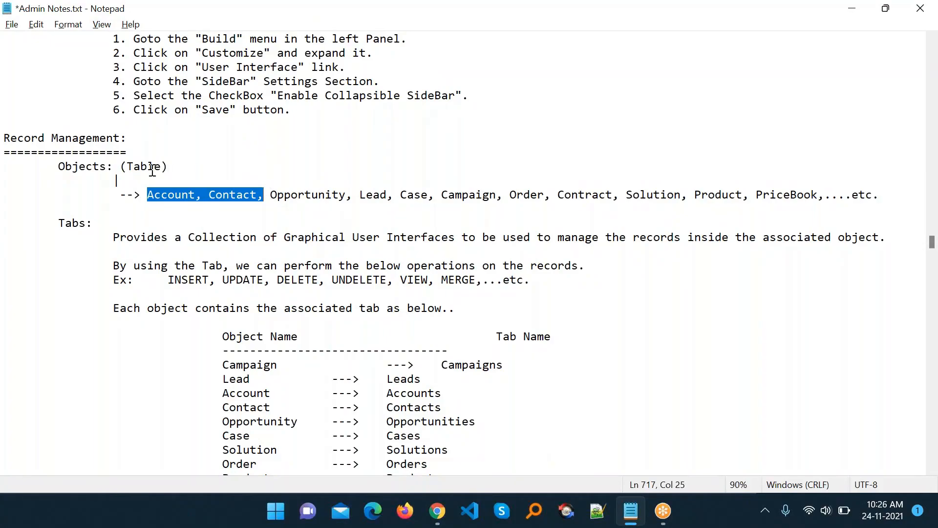
{"action": "left_click", "coordinate": [164, 199]}
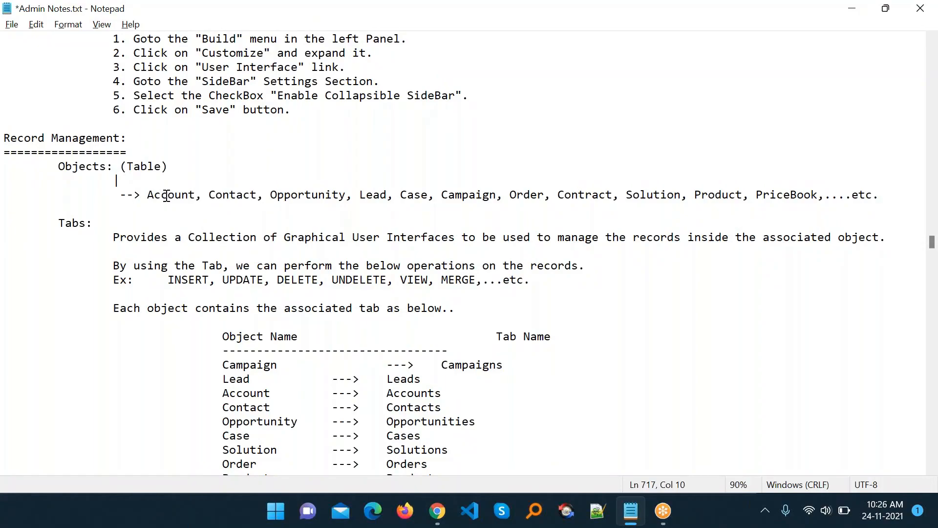
{"action": "double_click", "coordinate": [166, 196]}
{"action": "double_click", "coordinate": [233, 196]}
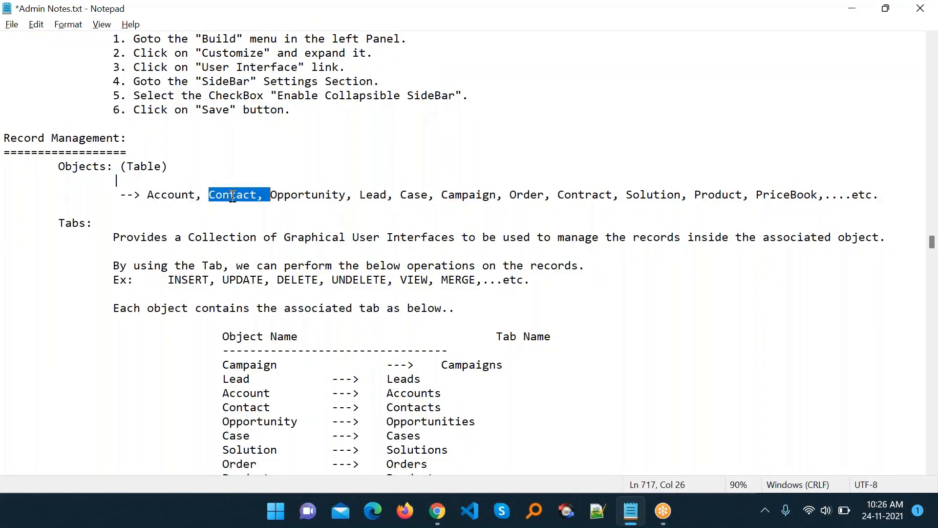
{"action": "double_click", "coordinate": [301, 187]}
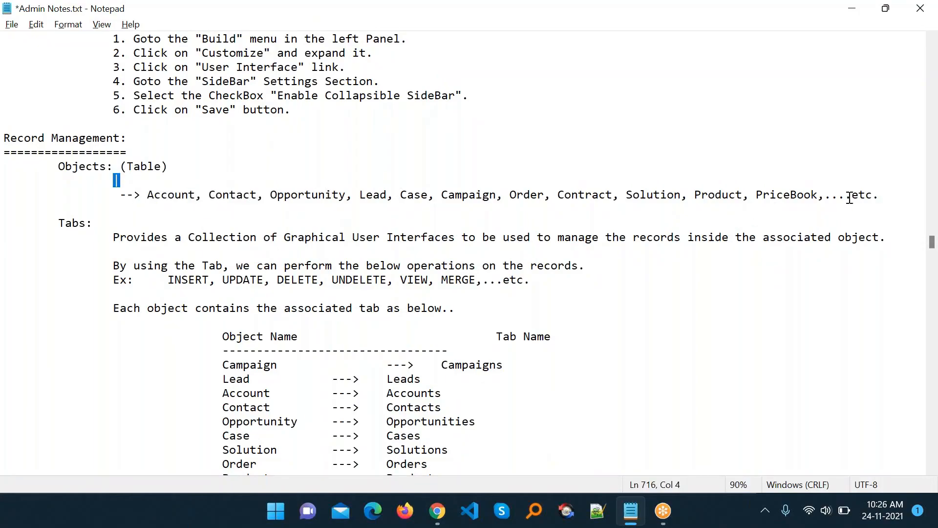
{"action": "left_click", "coordinate": [883, 196]}
- Review the Tabs notes on record operations such as INSERT, then return to Salesforce
{"action": "scroll", "coordinate": [305, 265], "scroll_direction": "down", "scroll_amount": 2}
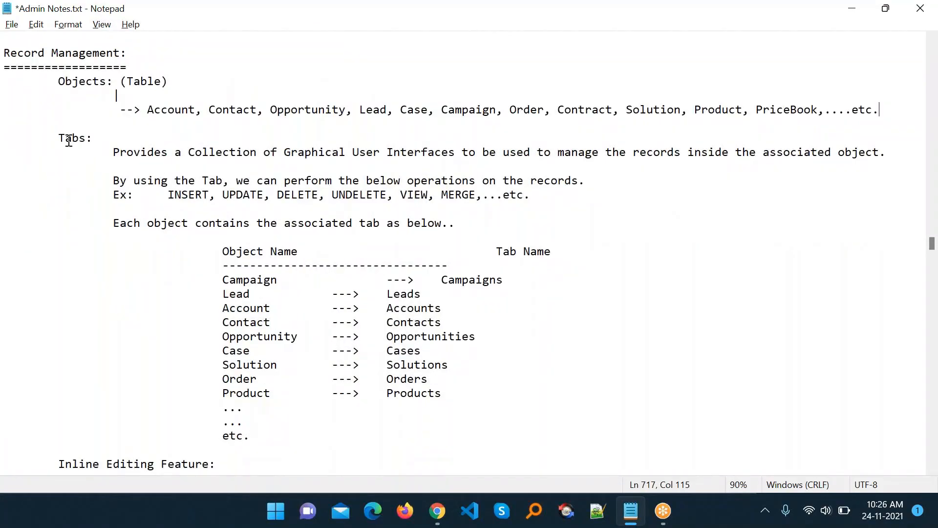
{"action": "double_click", "coordinate": [61, 138]}
{"action": "double_click", "coordinate": [68, 139]}
{"action": "left_click_drag", "start_coordinate": [112, 152], "coordinate": [889, 155]}
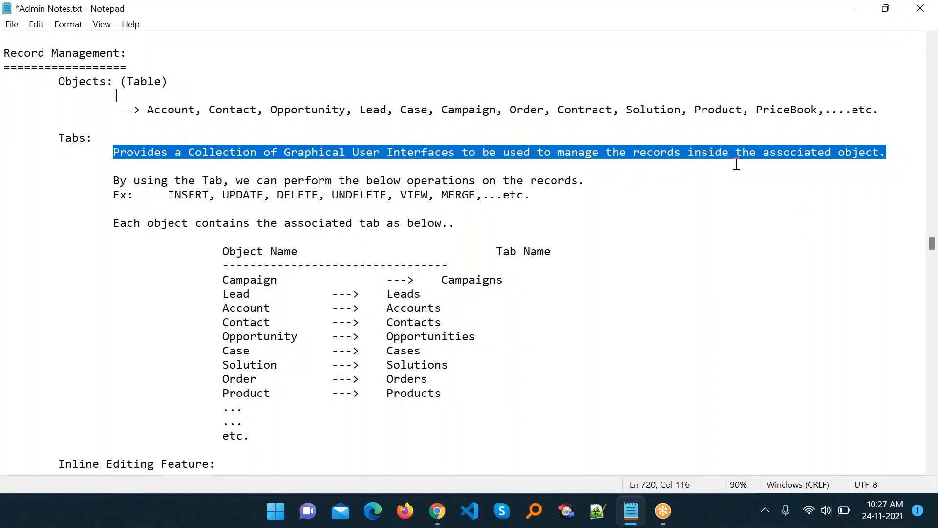
{"action": "left_click", "coordinate": [234, 161]}
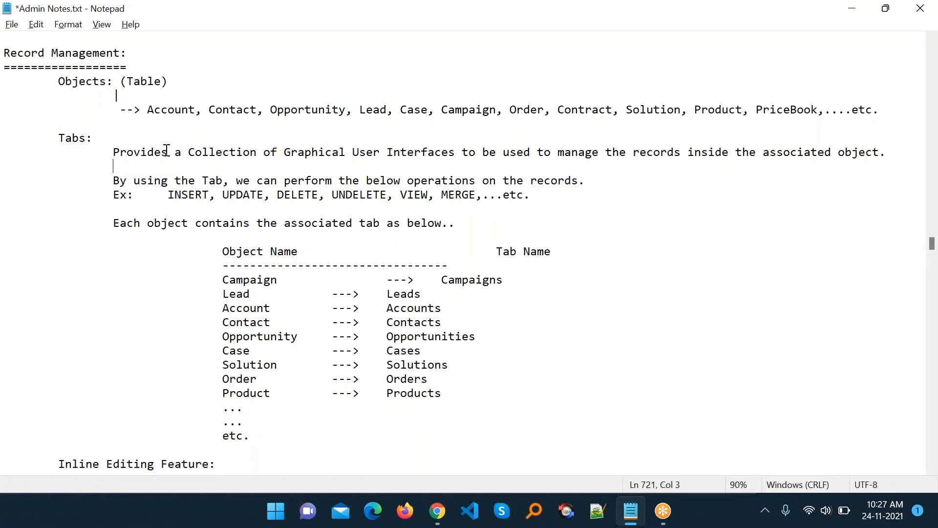
{"action": "left_click_drag", "start_coordinate": [82, 138], "coordinate": [59, 138]}
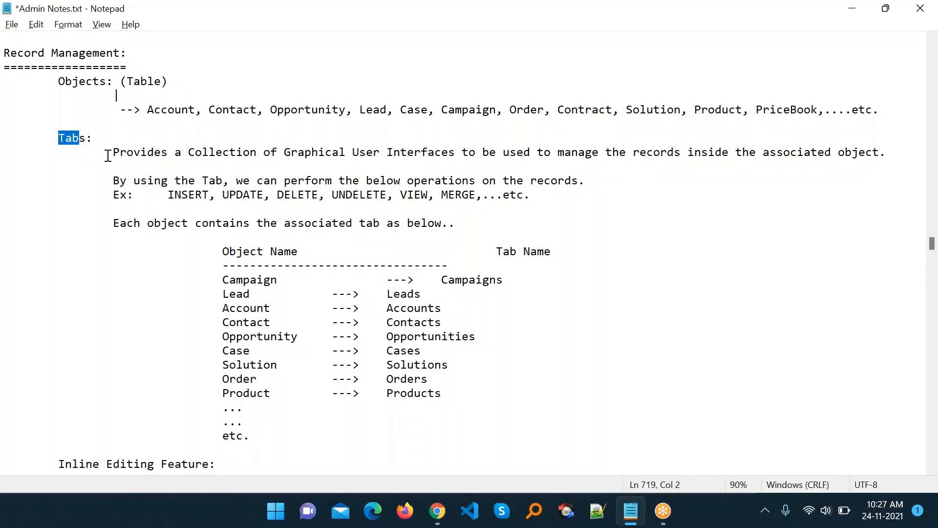
{"action": "left_click_drag", "start_coordinate": [106, 179], "coordinate": [580, 182]}
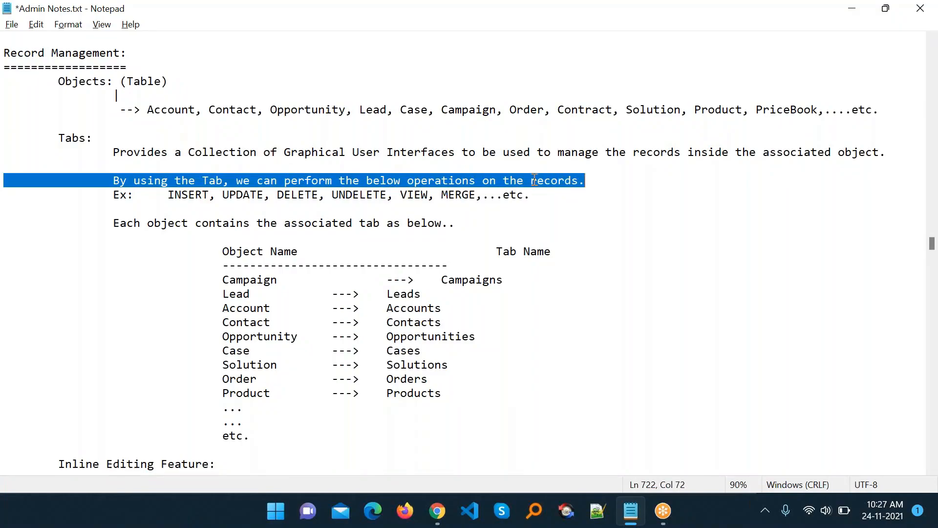
{"action": "left_click_drag", "start_coordinate": [171, 195], "coordinate": [562, 200]}
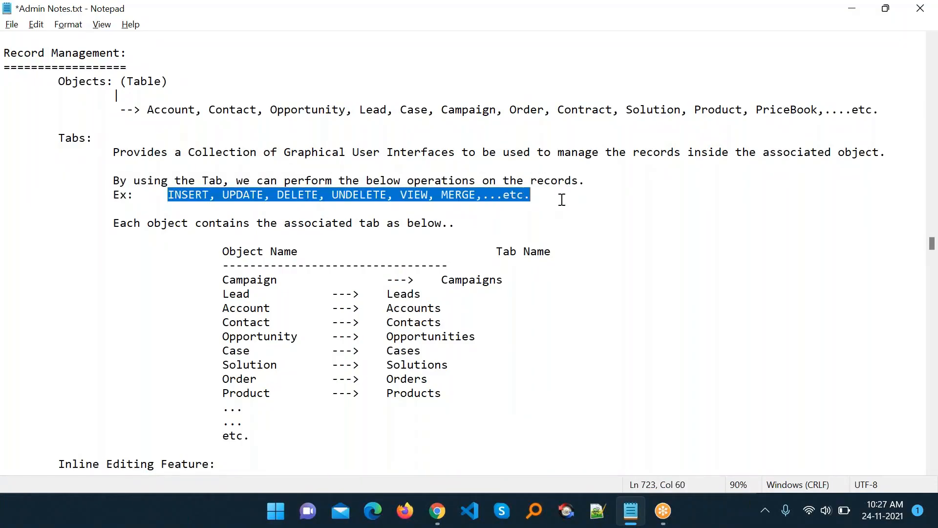
{"action": "key", "text": "alt+Tab"}
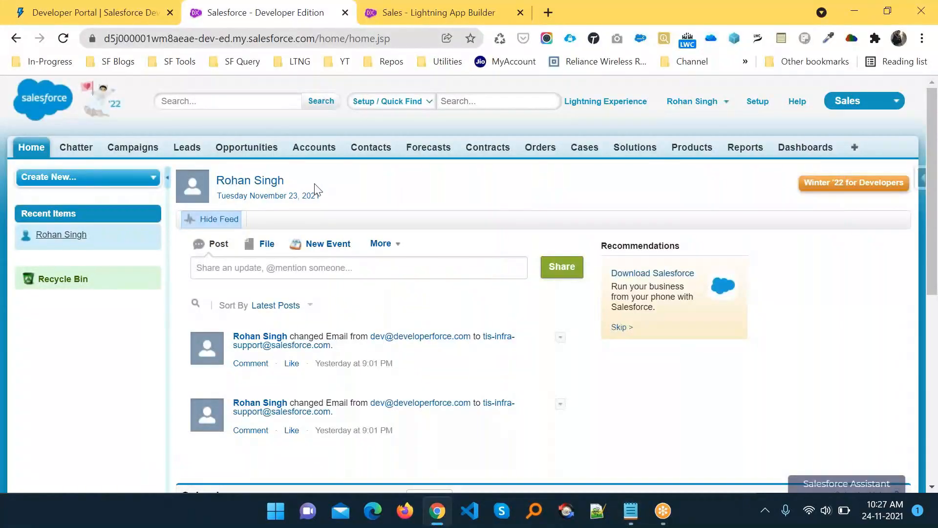
- Open the Classic Accounts home, then switch to Lightning Experience showing the empty Recently Viewed list
{"action": "left_click", "coordinate": [325, 154]}
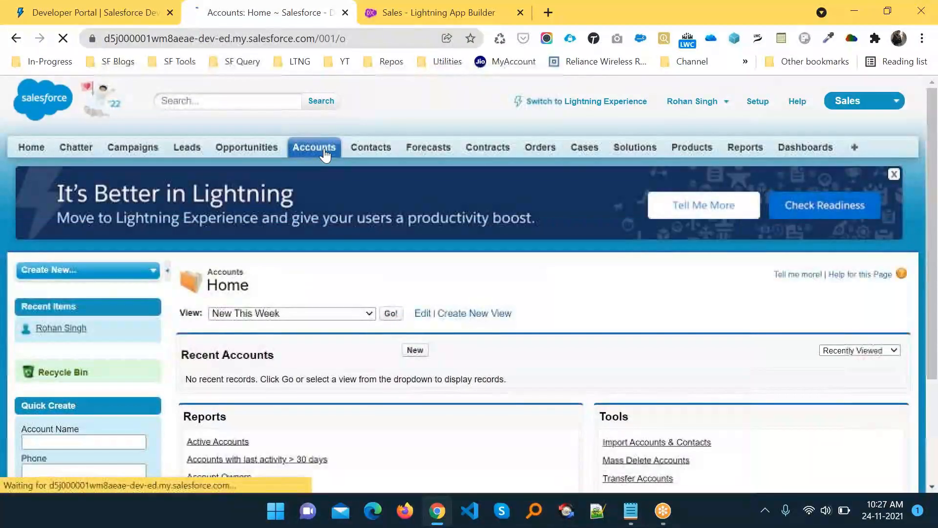
{"action": "scroll", "coordinate": [474, 338], "scroll_direction": "down", "scroll_amount": 2}
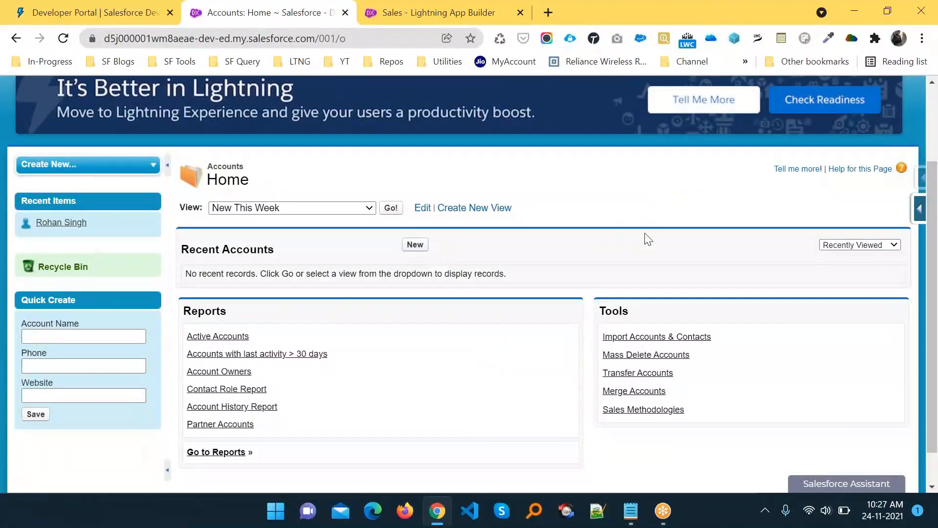
{"action": "scroll", "coordinate": [643, 235], "scroll_direction": "up", "scroll_amount": 2}
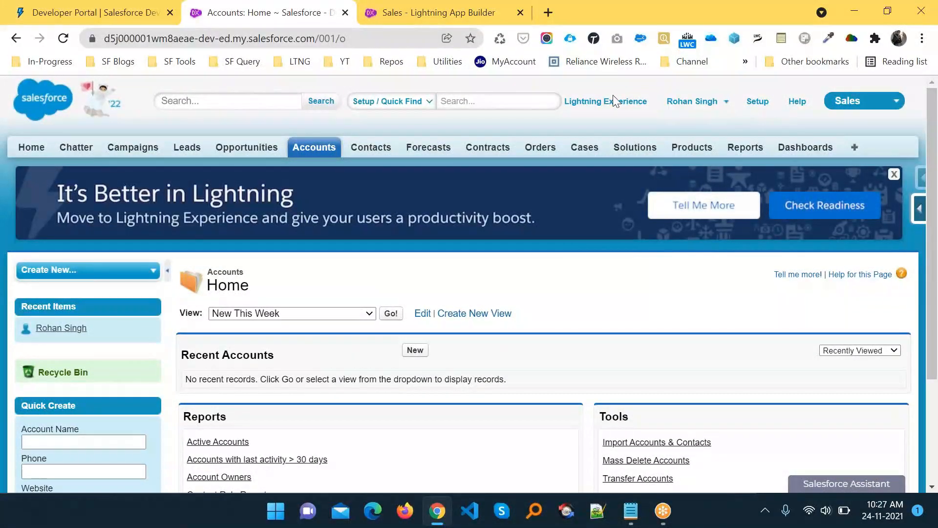
{"action": "left_click", "coordinate": [608, 102]}
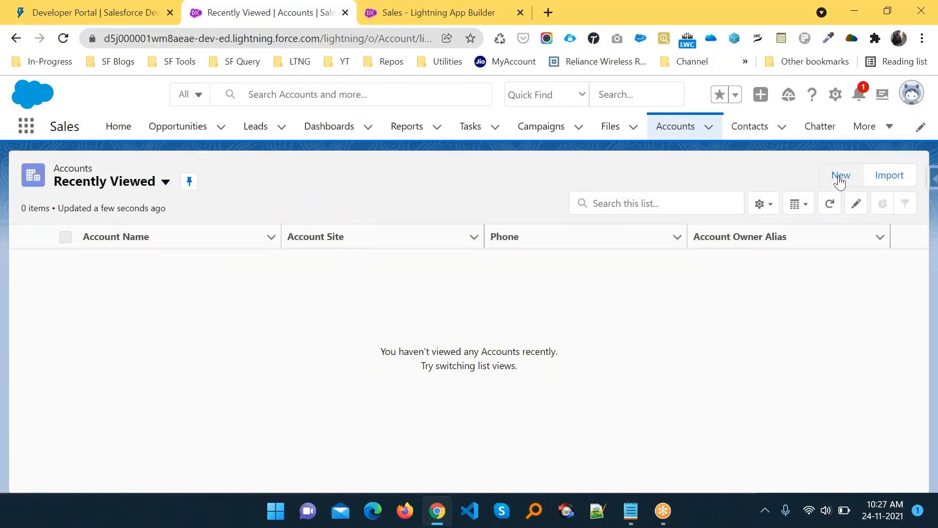
- Create and save a new account named 'Demo' with Rating Hot, then go to the Admin Notes
{"action": "left_click", "coordinate": [676, 131]}
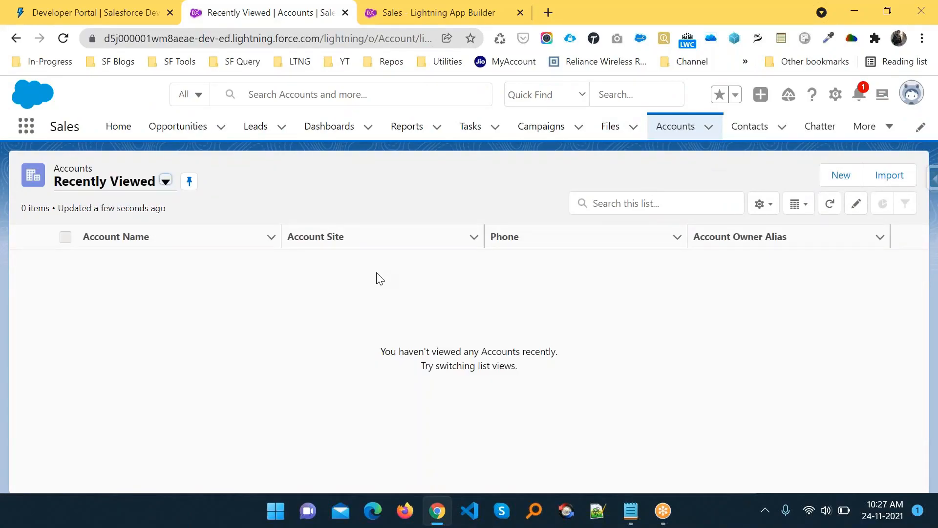
{"action": "left_click", "coordinate": [834, 177]}
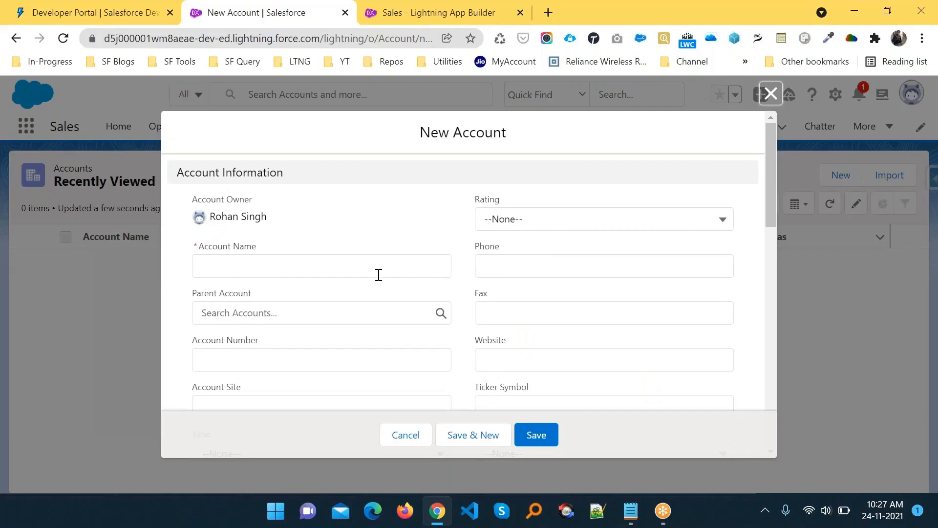
{"action": "left_click", "coordinate": [350, 269]}
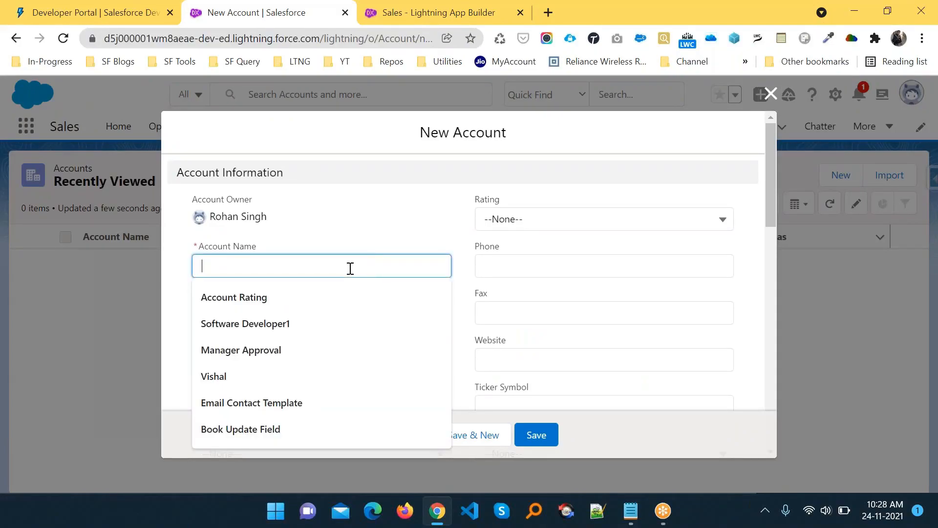
{"action": "type", "text": "Demo"}
{"action": "key", "text": "Tab"}
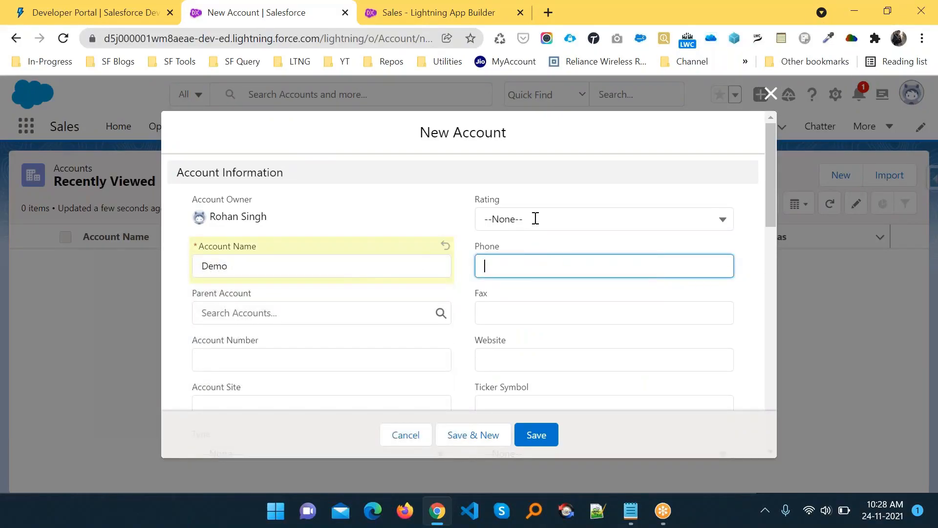
{"action": "left_click", "coordinate": [535, 219]}
{"action": "left_click", "coordinate": [531, 275]}
{"action": "left_click", "coordinate": [527, 268]}
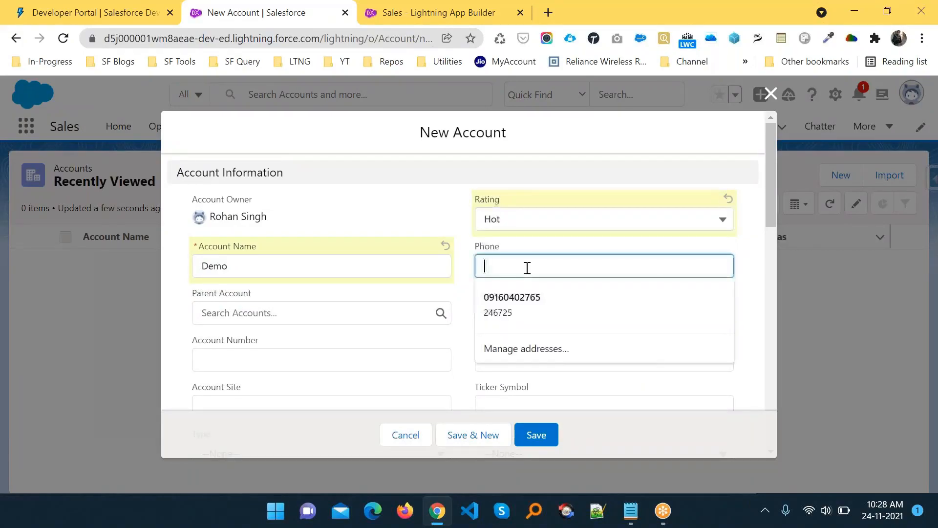
{"action": "left_click", "coordinate": [358, 361]}
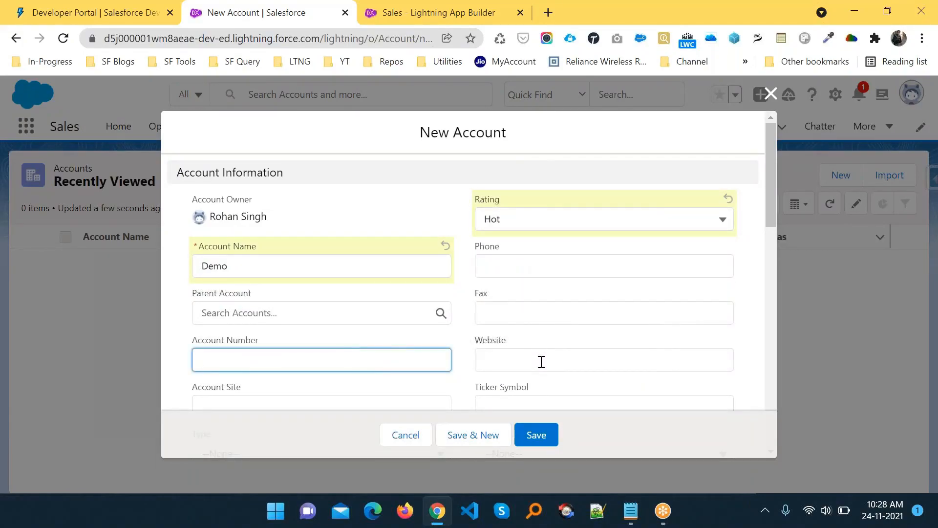
{"action": "left_click", "coordinate": [536, 435]}
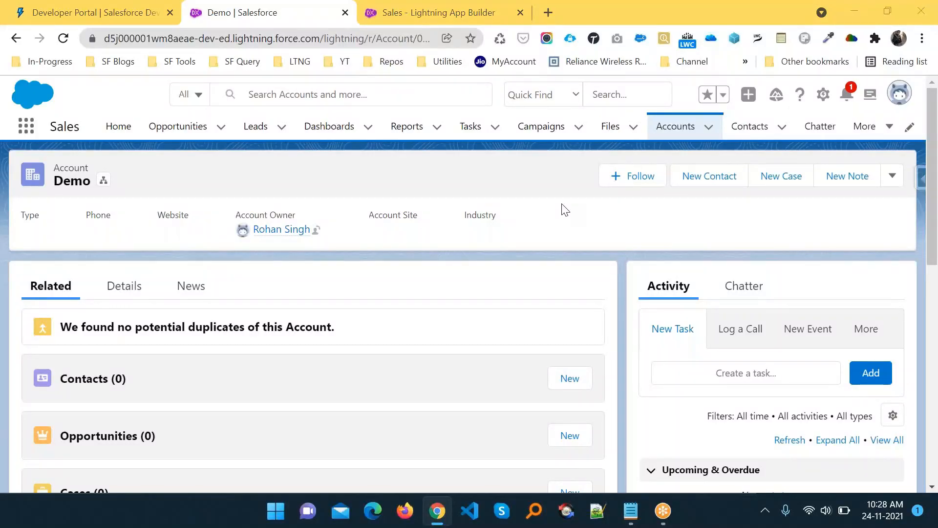
{"action": "key", "text": "alt+Tab"}
- Highlight INSERT on the Ex: line of the admin notes, then return to the Demo record
{"action": "left_click", "coordinate": [416, 203]}
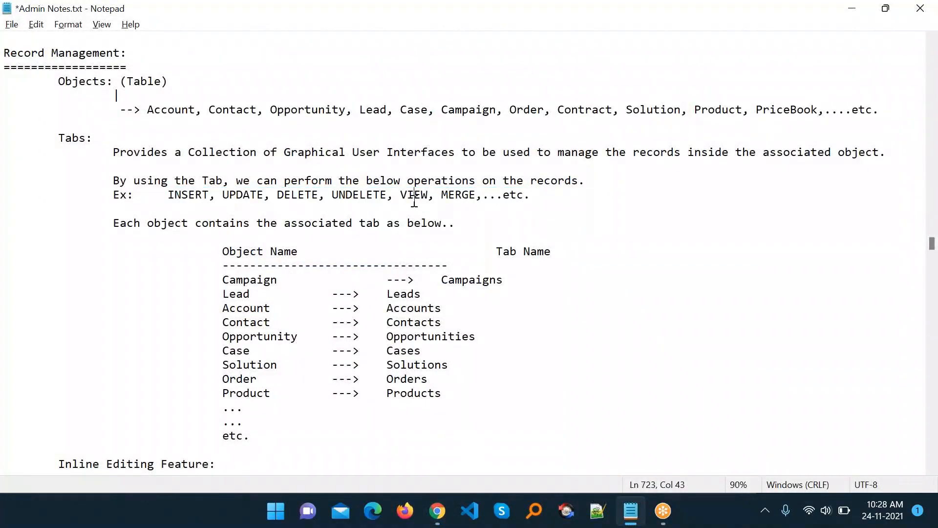
{"action": "left_click", "coordinate": [345, 198]}
{"action": "double_click", "coordinate": [179, 197]}
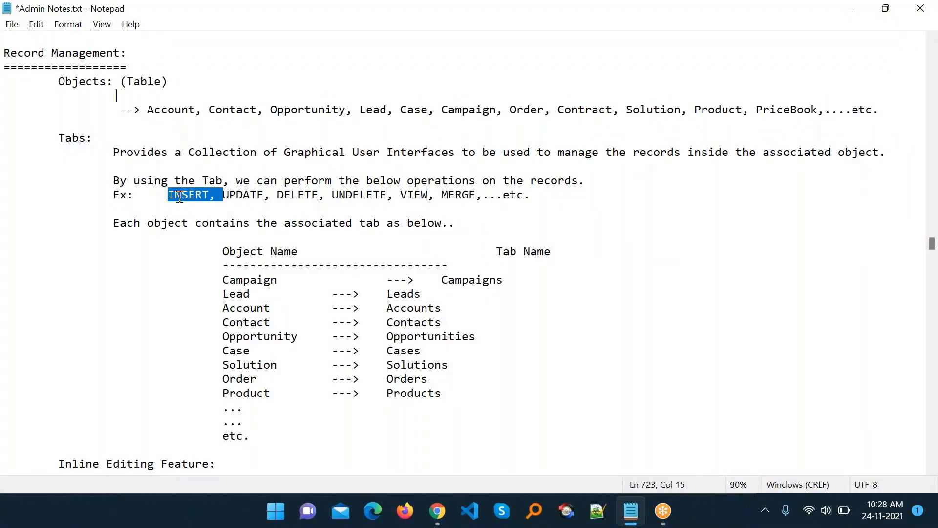
{"action": "key", "text": "alt+Tab"}
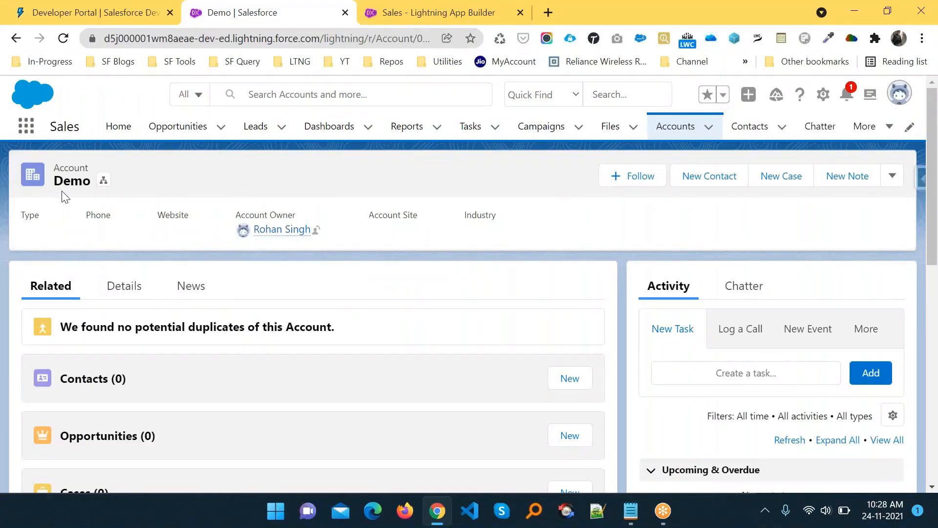
{"action": "left_click", "coordinate": [676, 127]}
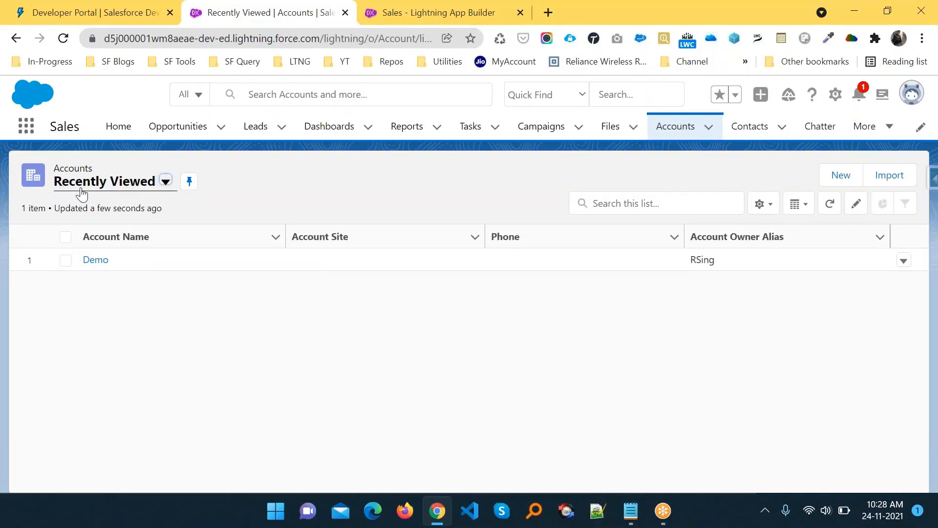
{"action": "left_click", "coordinate": [166, 182]}
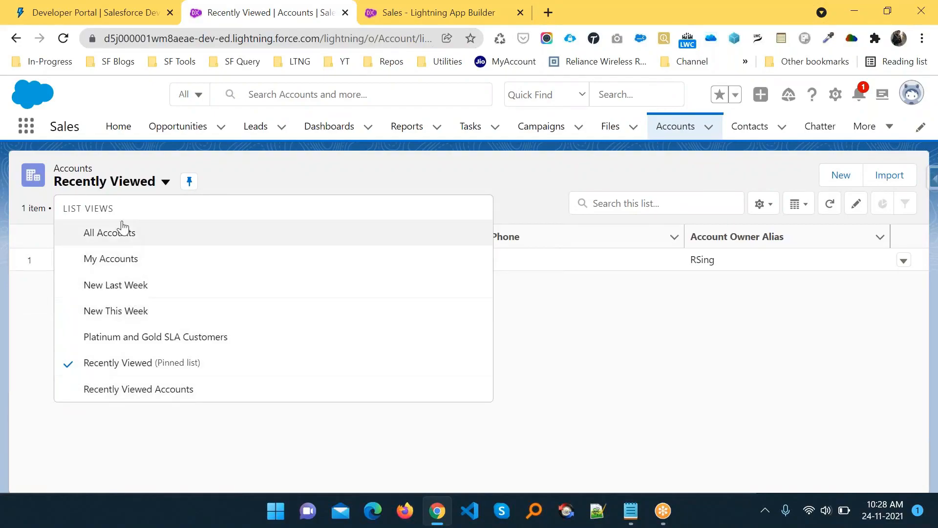
{"action": "left_click", "coordinate": [253, 187]}
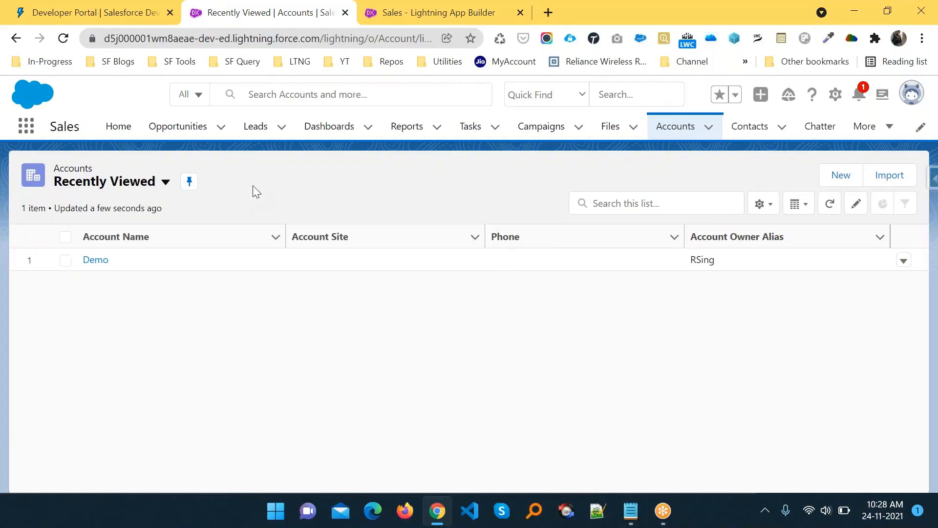
{"action": "left_click", "coordinate": [95, 264]}
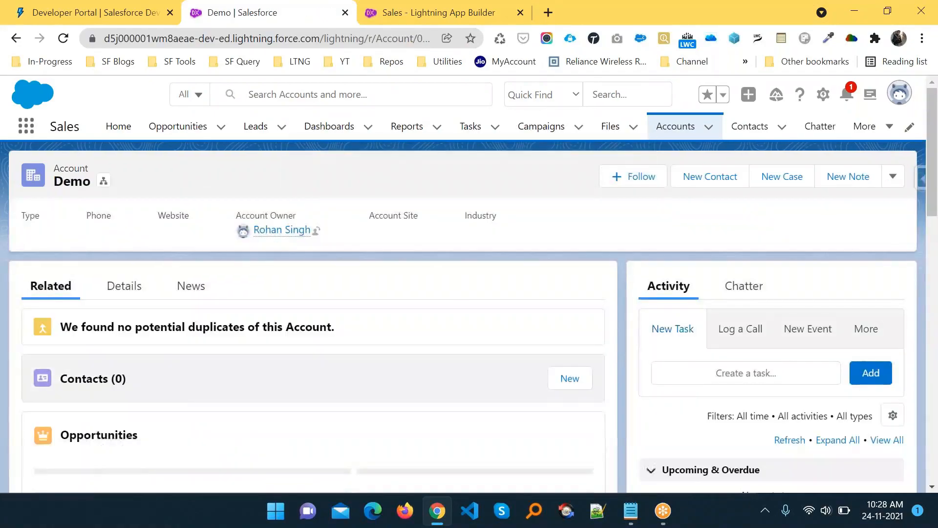
{"action": "left_click", "coordinate": [894, 179]}
- Edit the Demo account's name to 'Demo 1', save it, and go back to Recently Viewed accounts
{"action": "left_click", "coordinate": [834, 307]}
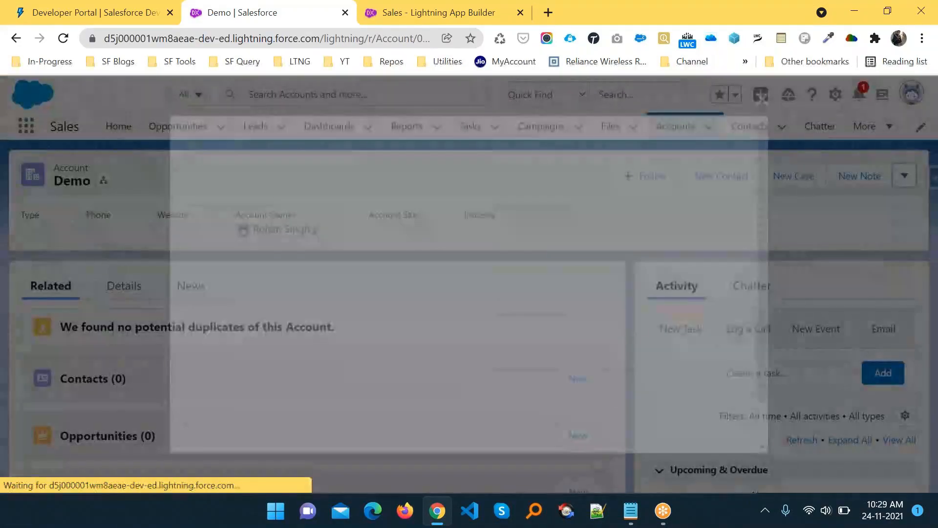
{"action": "left_click", "coordinate": [314, 243]}
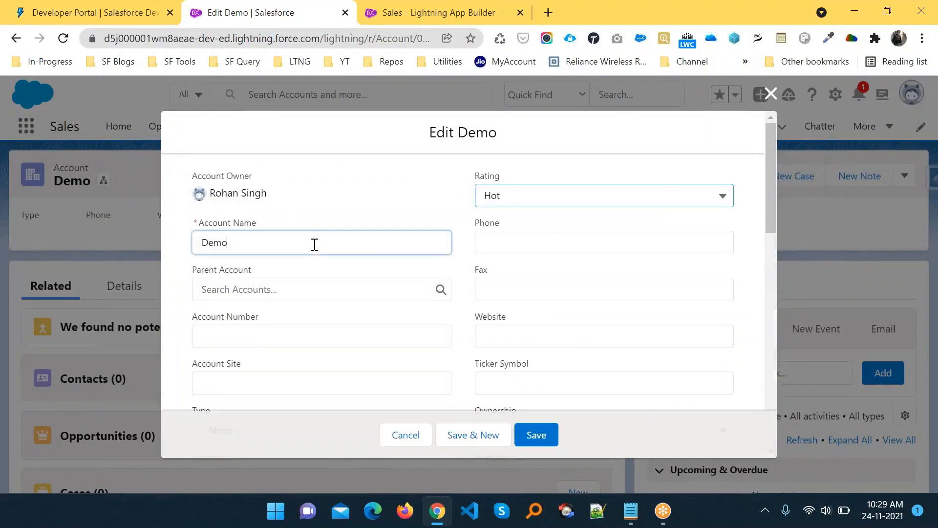
{"action": "type", "text": "1"}
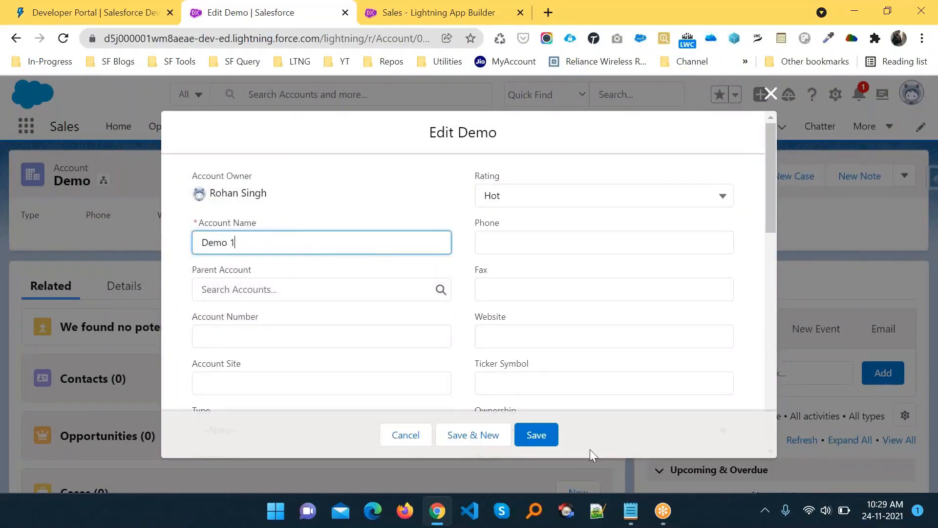
{"action": "left_click", "coordinate": [537, 435]}
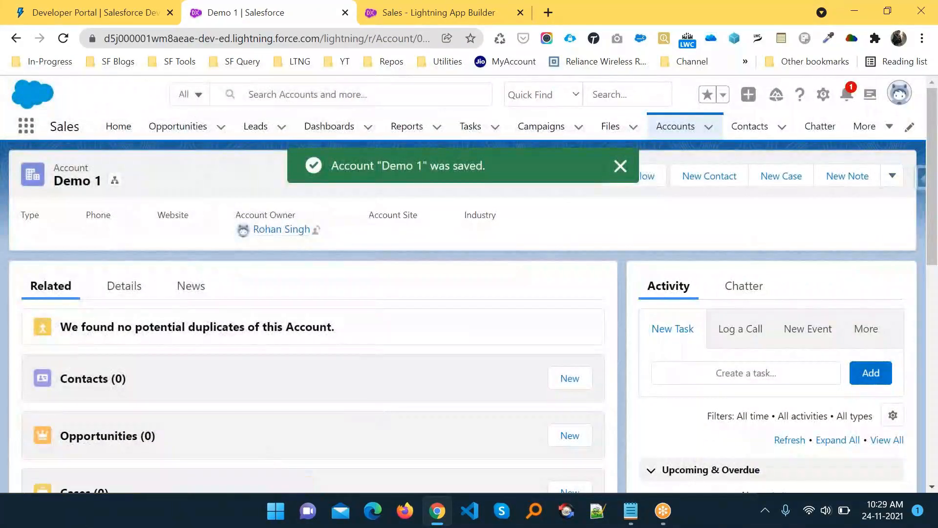
{"action": "left_click", "coordinate": [678, 126]}
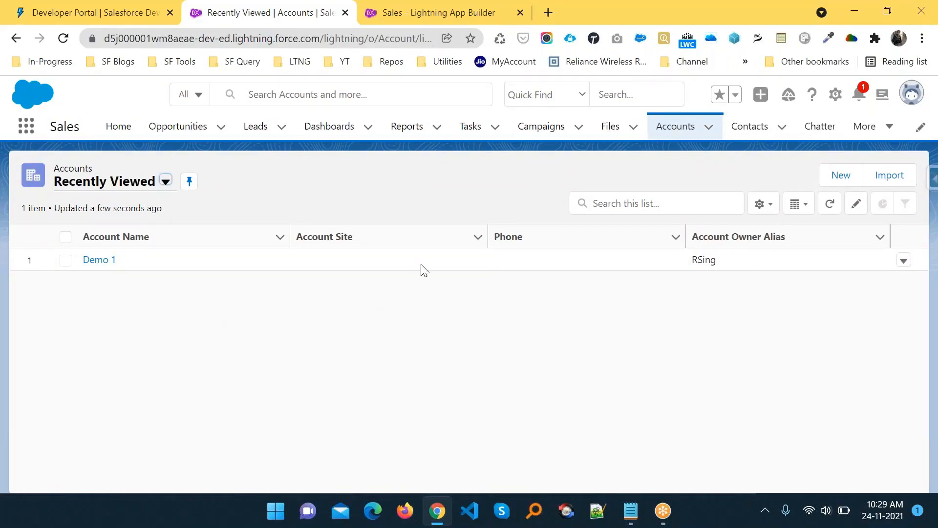
- Delete the Demo 1 account from its row menu and confirm, then go to the admin notes
{"action": "left_click", "coordinate": [904, 262]}
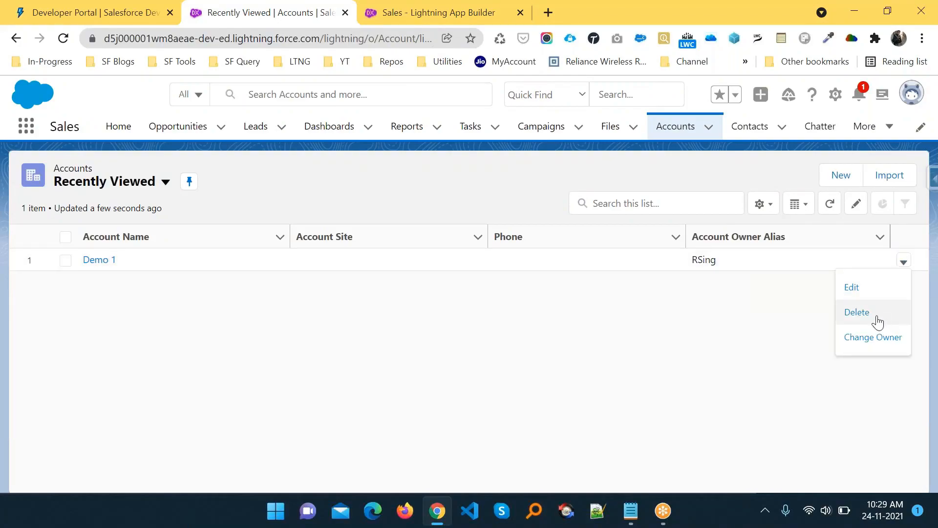
{"action": "left_click", "coordinate": [874, 315]}
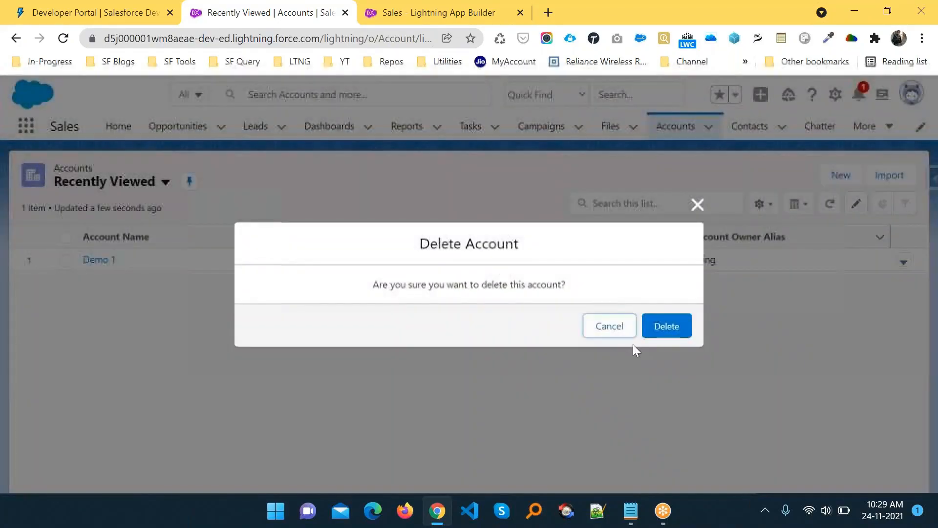
{"action": "left_click", "coordinate": [668, 326]}
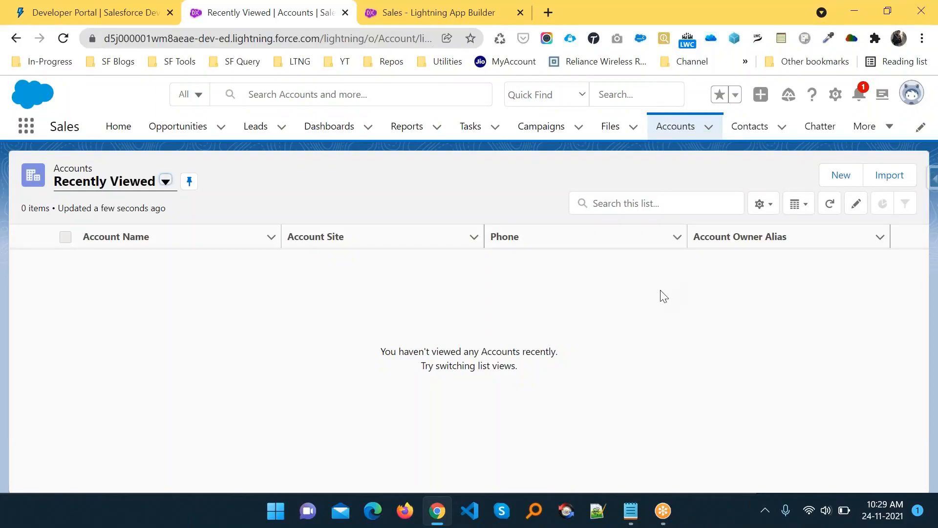
{"action": "key", "text": "alt+Tab"}
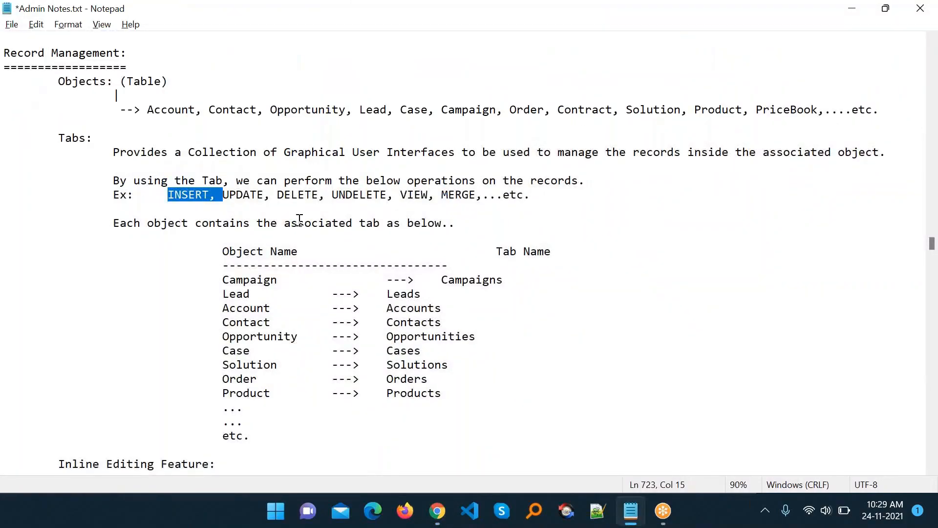
- Highlight the tab-association sentence, the Object Name and Tab Name headings, and the Campaign row
{"action": "left_click", "coordinate": [455, 223]}
{"action": "left_click_drag", "start_coordinate": [455, 223], "coordinate": [109, 220]}
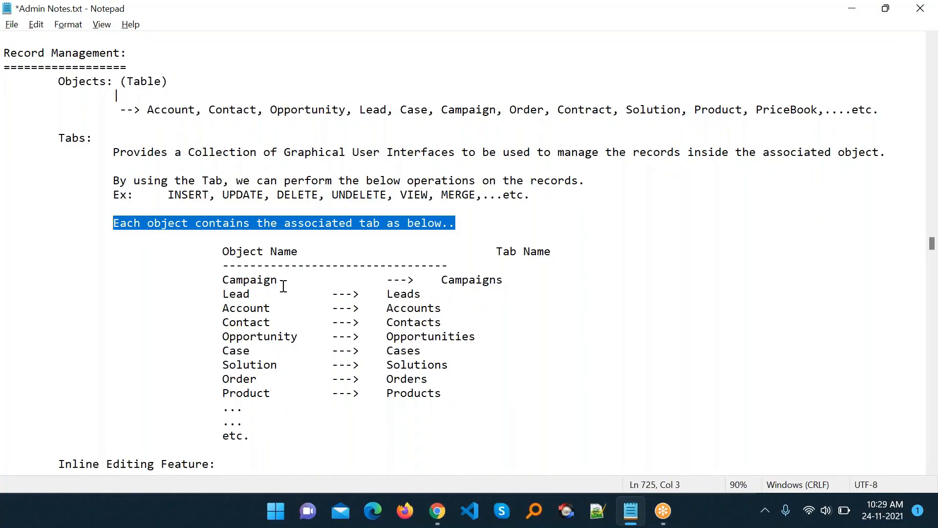
{"action": "left_click_drag", "start_coordinate": [222, 251], "coordinate": [300, 252]}
{"action": "left_click_drag", "start_coordinate": [489, 252], "coordinate": [562, 255]}
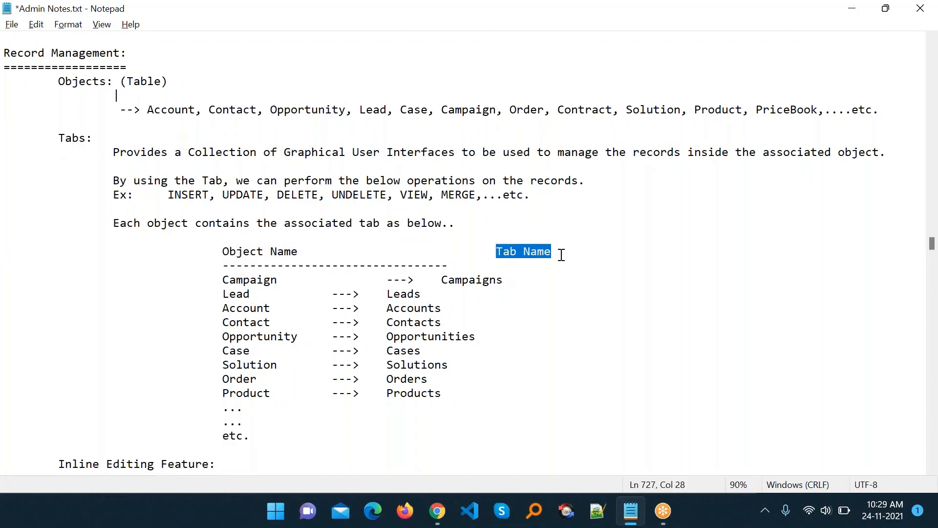
{"action": "double_click", "coordinate": [229, 283]}
{"action": "left_click", "coordinate": [236, 294]}
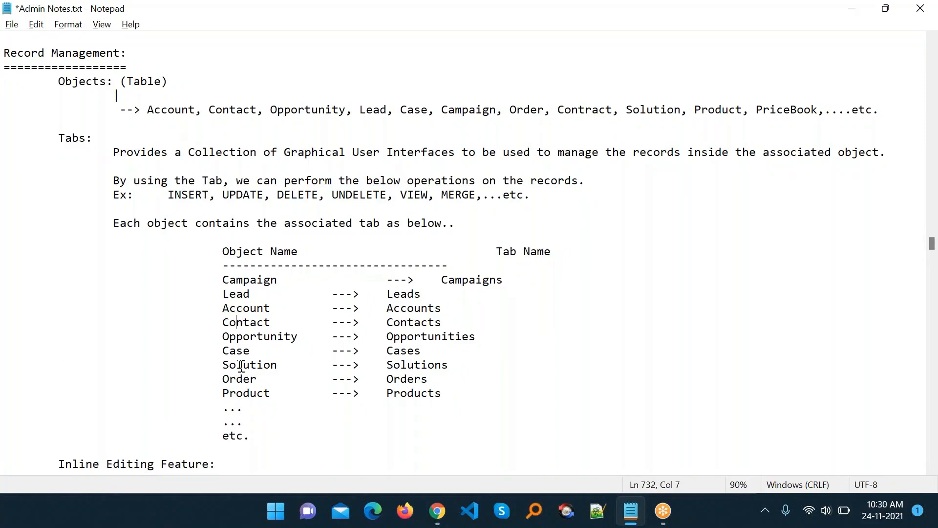
{"action": "left_click", "coordinate": [257, 279]}
{"action": "double_click", "coordinate": [256, 280]}
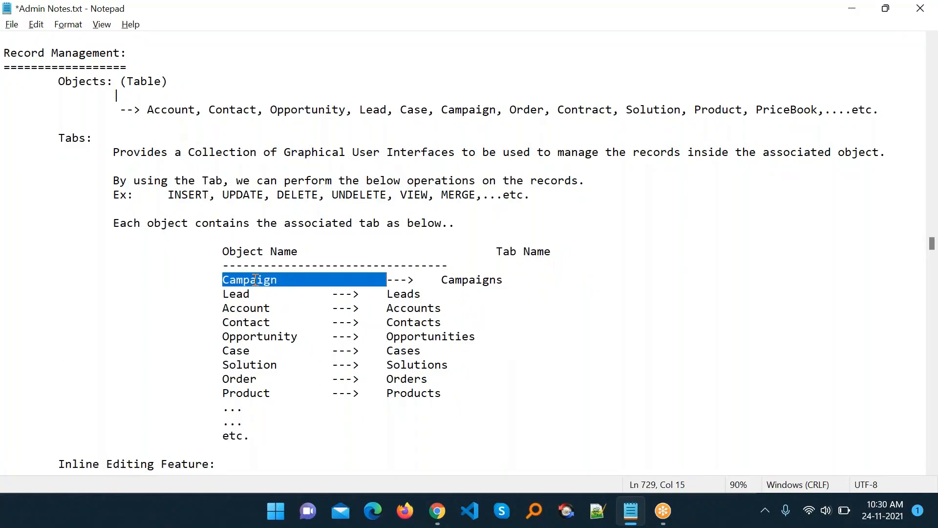
{"action": "left_click", "coordinate": [236, 295]}
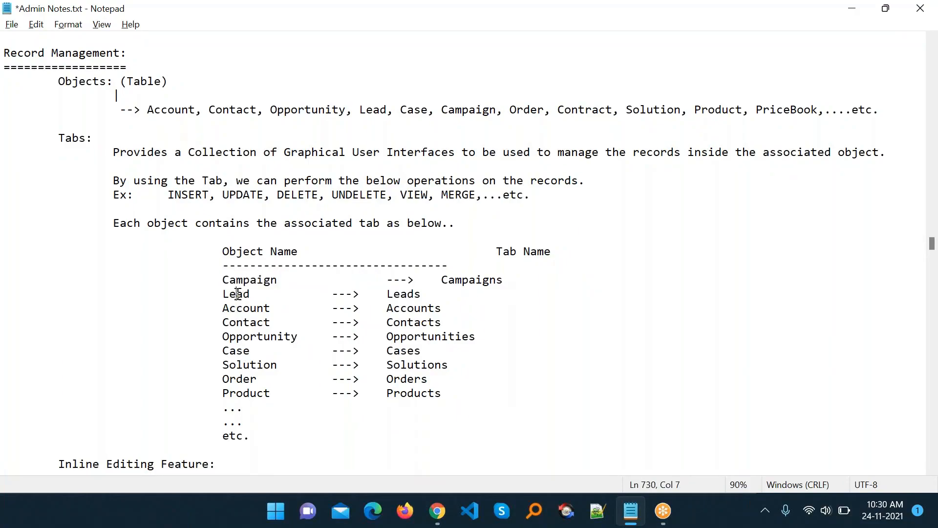
{"action": "left_click", "coordinate": [244, 306]}
{"action": "left_click", "coordinate": [244, 322]}
- Remove the extra whitespace before the Campaign row's arrow and before the Tab Name heading
{"action": "left_click", "coordinate": [387, 282]}
{"action": "key", "text": "BackSpace"}
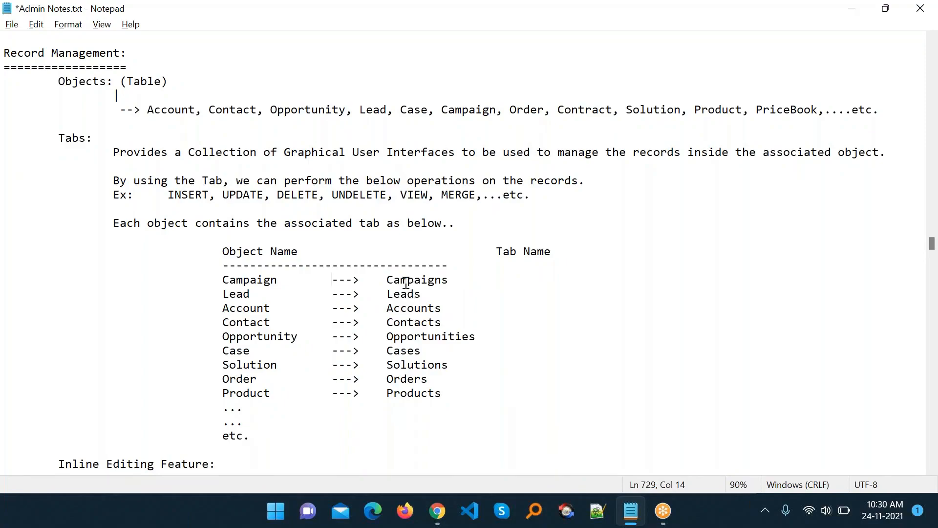
{"action": "left_click_drag", "start_coordinate": [387, 279], "coordinate": [443, 279]}
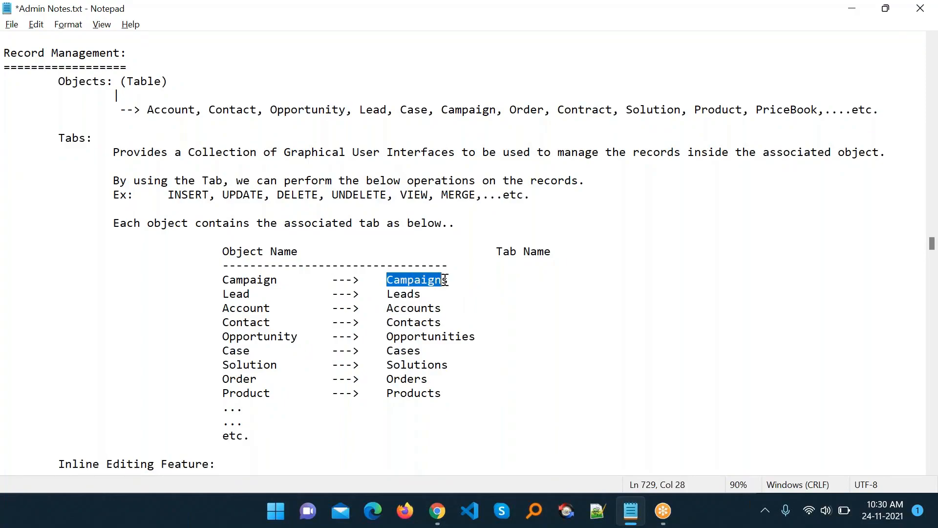
{"action": "left_click", "coordinate": [499, 252]}
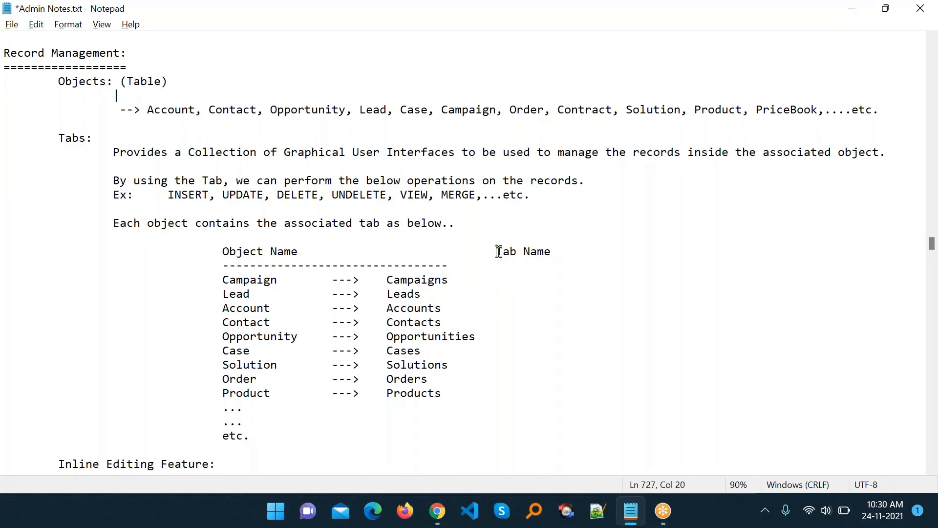
{"action": "key", "text": "BackSpace"}
{"action": "key", "text": "BackSpace"}
{"action": "key", "text": "BackSpace"}
{"action": "key", "text": "BackSpace"}
{"action": "key", "text": "BackSpace"}
{"action": "key", "text": "BackSpace"}
{"action": "key", "text": "BackSpace"}
{"action": "key", "text": "BackSpace"}
{"action": "left_click", "coordinate": [500, 305]}
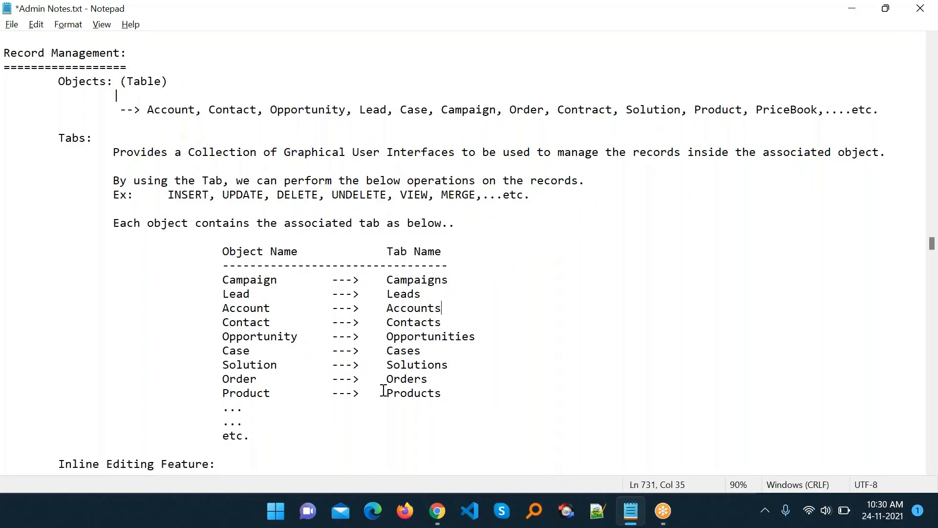
- Highlight sample mappings in the table: Product → Products, Account → Accounts, and Cases
{"action": "double_click", "coordinate": [224, 391]}
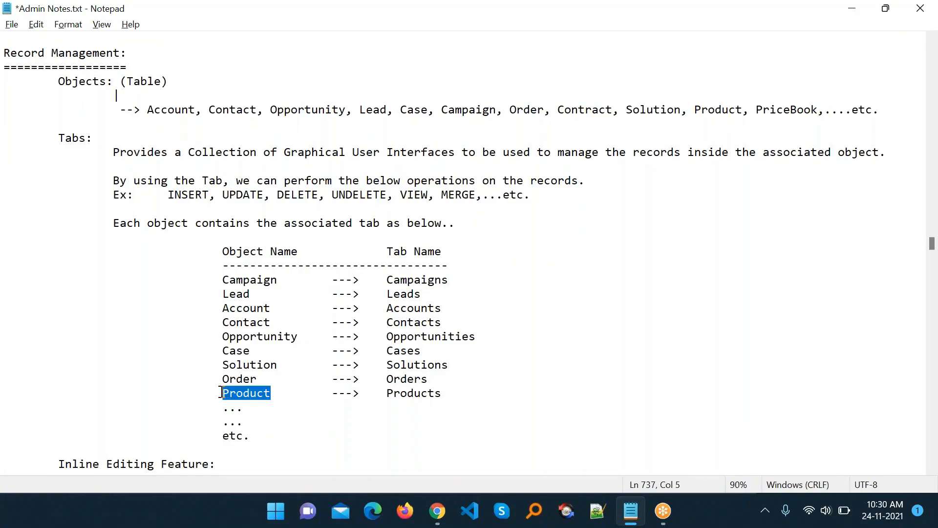
{"action": "left_click_drag", "start_coordinate": [387, 393], "coordinate": [463, 394]}
{"action": "double_click", "coordinate": [254, 310]}
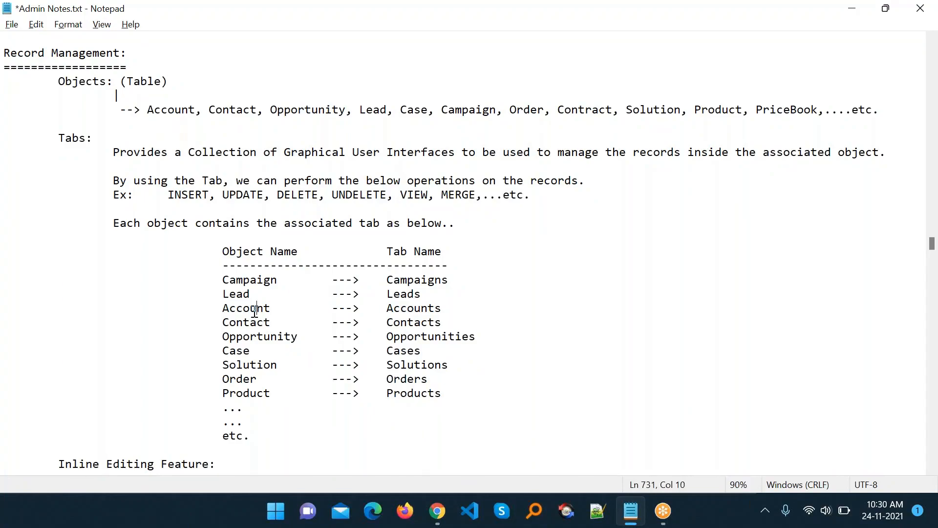
{"action": "double_click", "coordinate": [422, 308]}
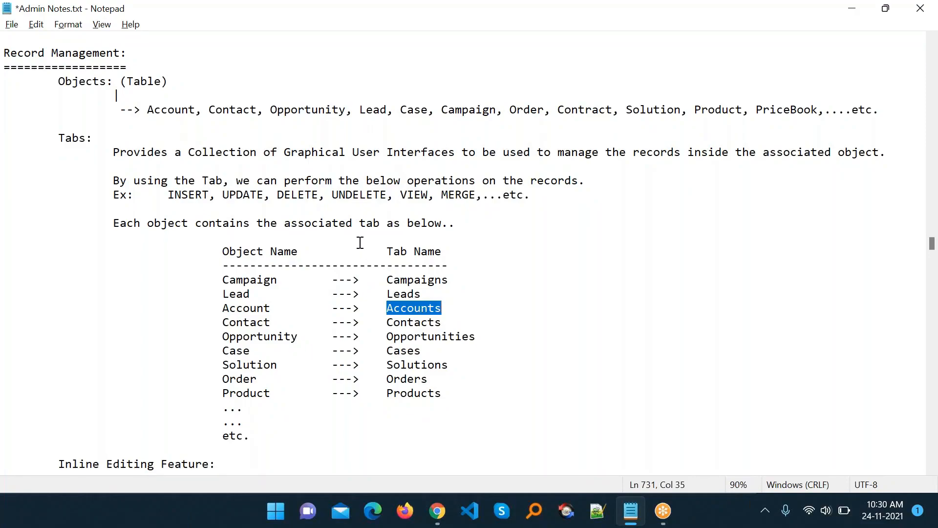
{"action": "left_click", "coordinate": [255, 380]}
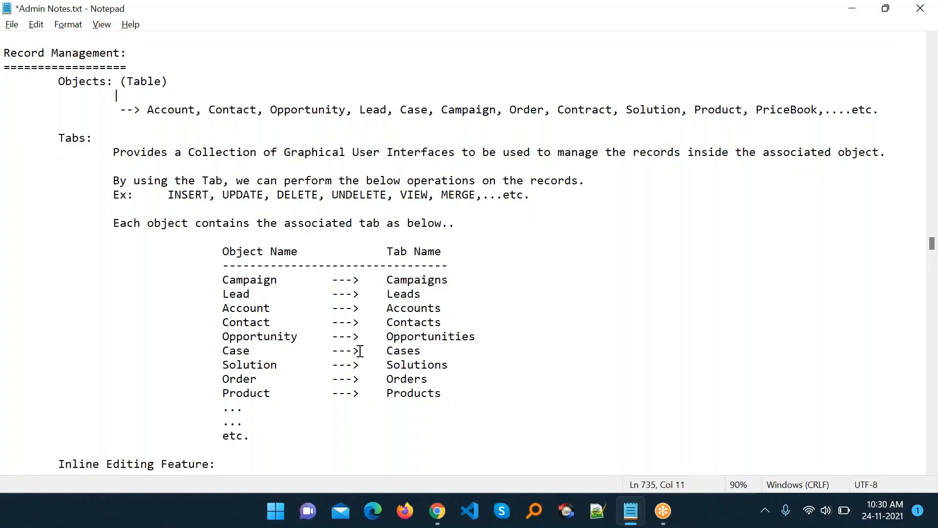
{"action": "double_click", "coordinate": [404, 350]}
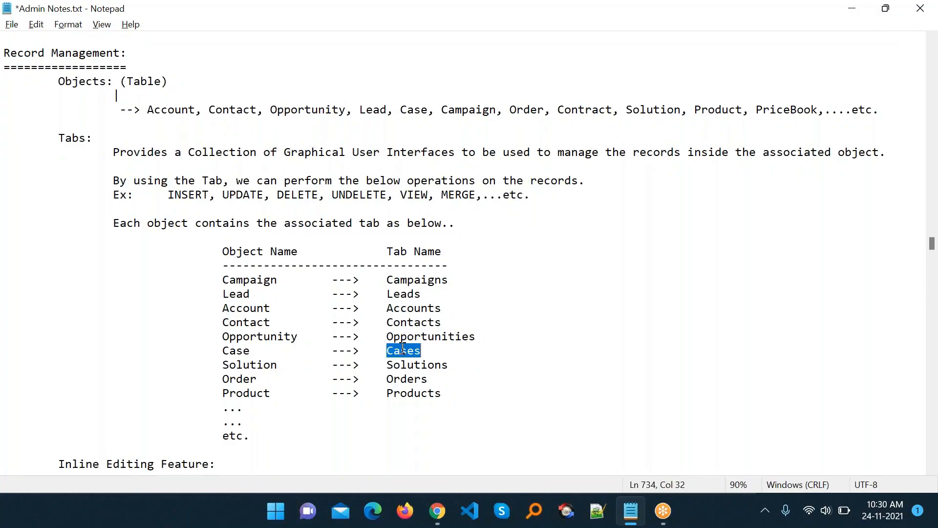
{"action": "left_click", "coordinate": [542, 368]}
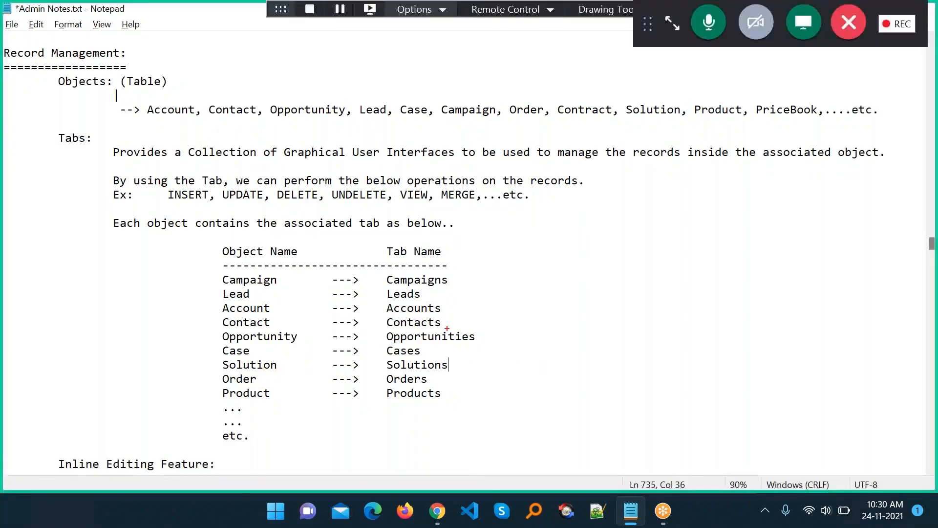
- Highlight parts of the object-to-tab table, scroll down, and return to the Salesforce accounts list
{"action": "mouse_move", "coordinate": [204, 243]}
{"action": "left_mouse_down"}
{"action": "mouse_move", "coordinate": [319, 365]}
{"action": "mouse_move", "coordinate": [446, 390]}
{"action": "mouse_move", "coordinate": [467, 436]}
{"action": "mouse_move", "coordinate": [480, 413]}
{"action": "left_mouse_up"}
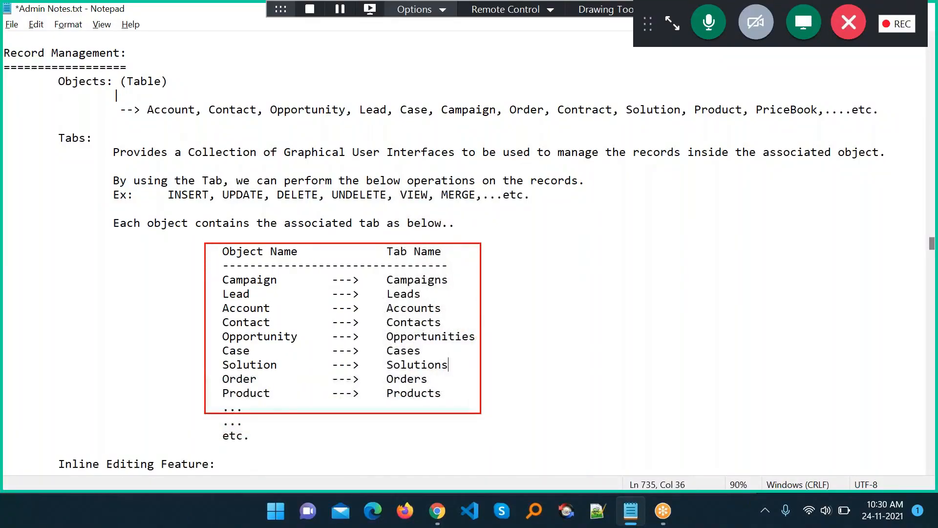
{"action": "left_click_drag", "start_coordinate": [222, 253], "coordinate": [289, 232]}
{"action": "left_click_drag", "start_coordinate": [390, 253], "coordinate": [469, 223]}
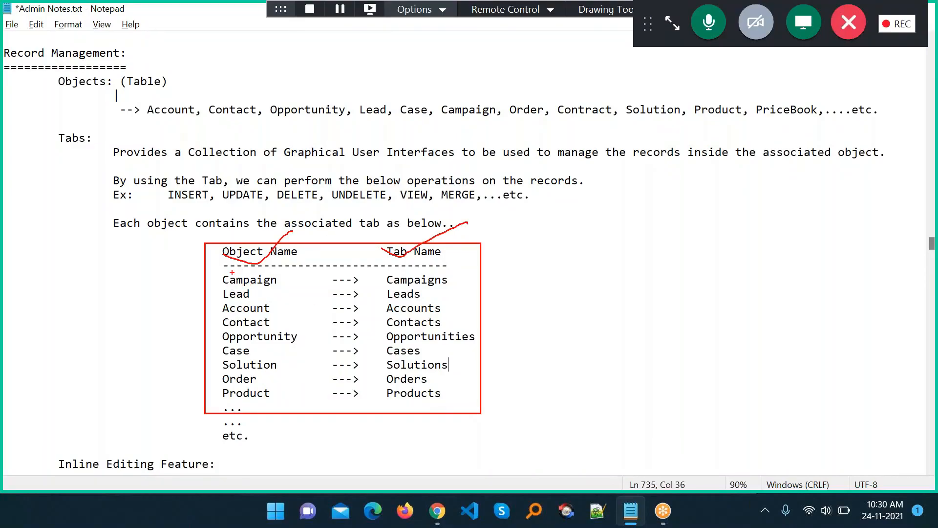
{"action": "mouse_move", "coordinate": [232, 272]}
{"action": "left_mouse_down"}
{"action": "mouse_move", "coordinate": [410, 268]}
{"action": "mouse_move", "coordinate": [473, 283]}
{"action": "left_mouse_up"}
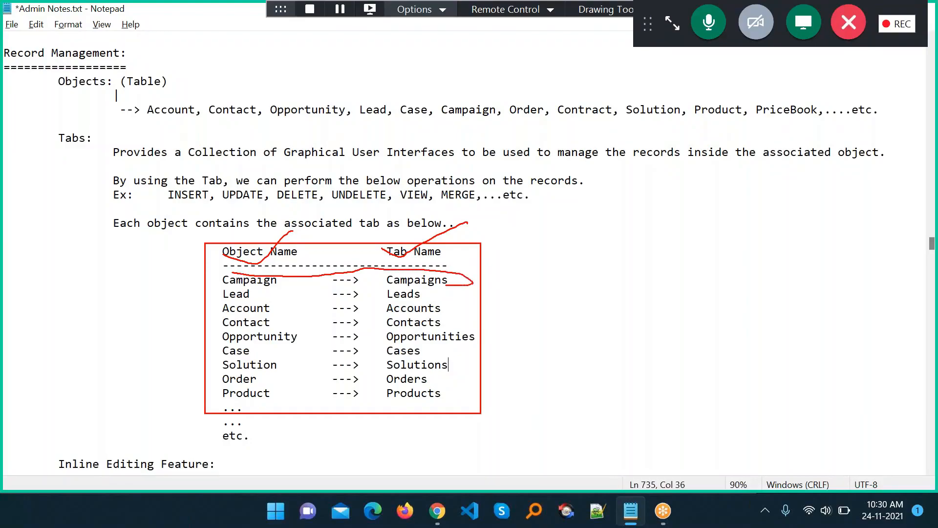
{"action": "mouse_move", "coordinate": [464, 320]}
{"action": "left_mouse_down"}
{"action": "mouse_move", "coordinate": [432, 368]}
{"action": "mouse_move", "coordinate": [437, 409]}
{"action": "left_mouse_up"}
{"action": "key", "text": "Escape"}
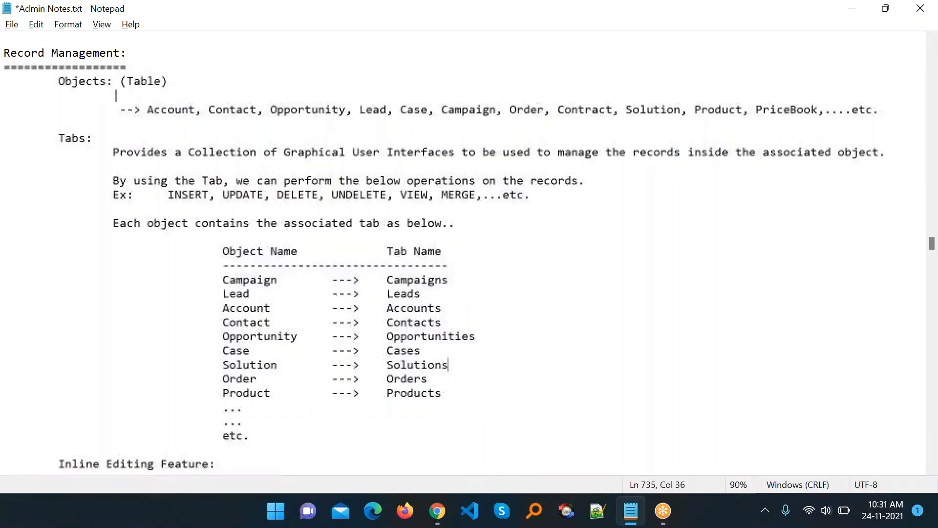
{"action": "scroll", "coordinate": [447, 342], "scroll_direction": "down", "scroll_amount": 2}
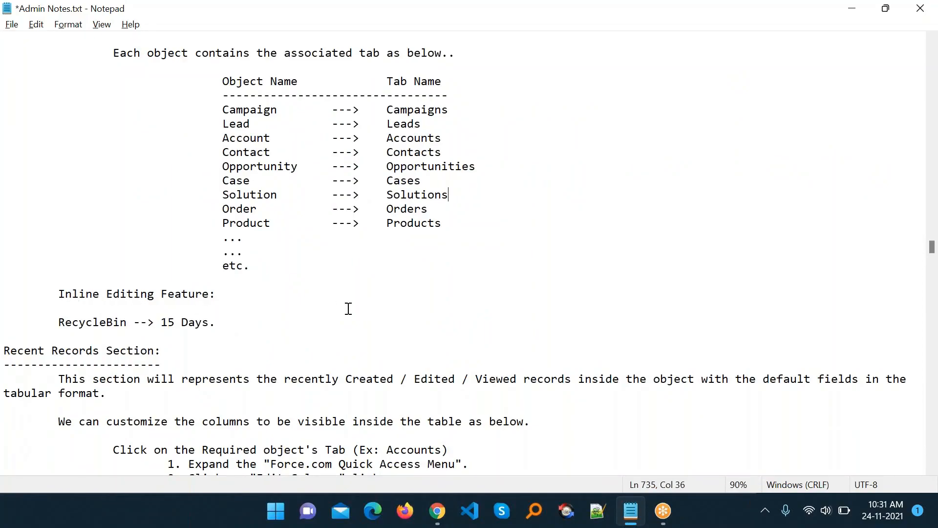
{"action": "key", "text": "alt+Tab"}
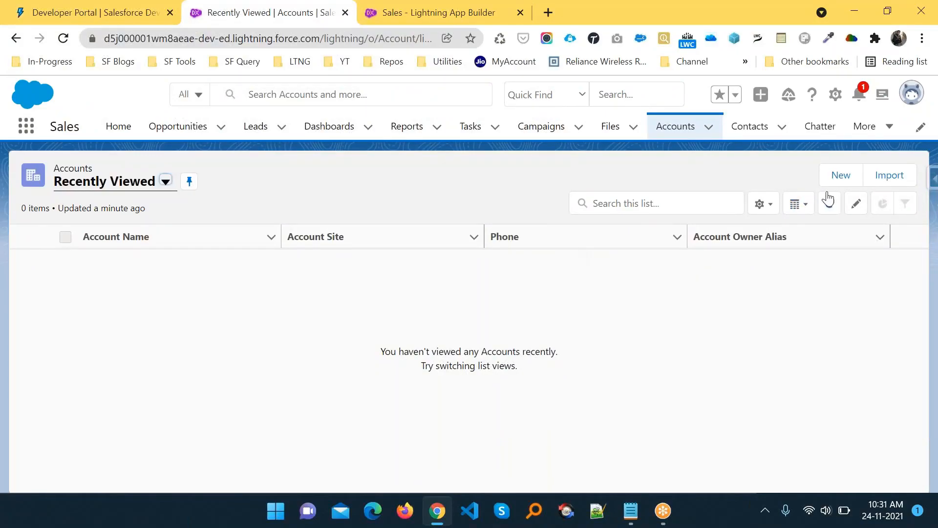
- Create a Hot-rated account 'Test' with a phone number, save it, and reopen Recently Viewed accounts
{"action": "left_click", "coordinate": [843, 176]}
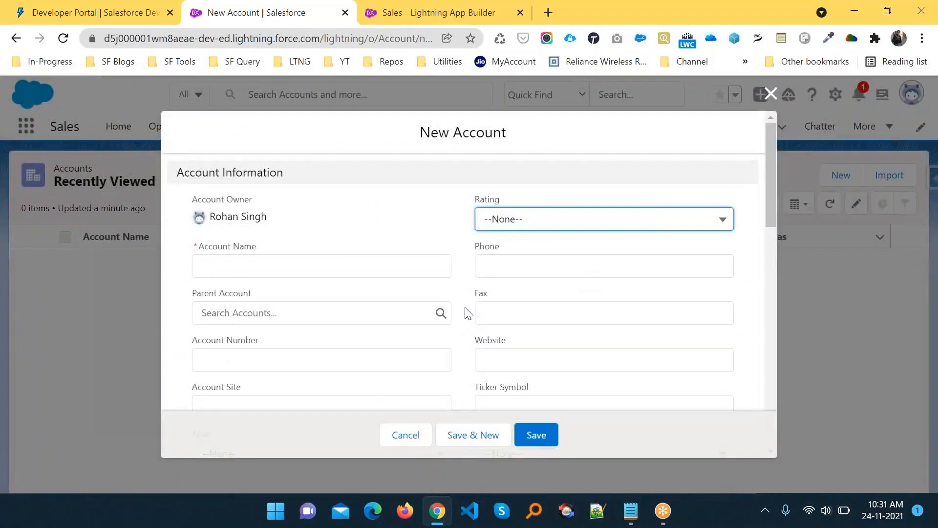
{"action": "left_click", "coordinate": [209, 268]}
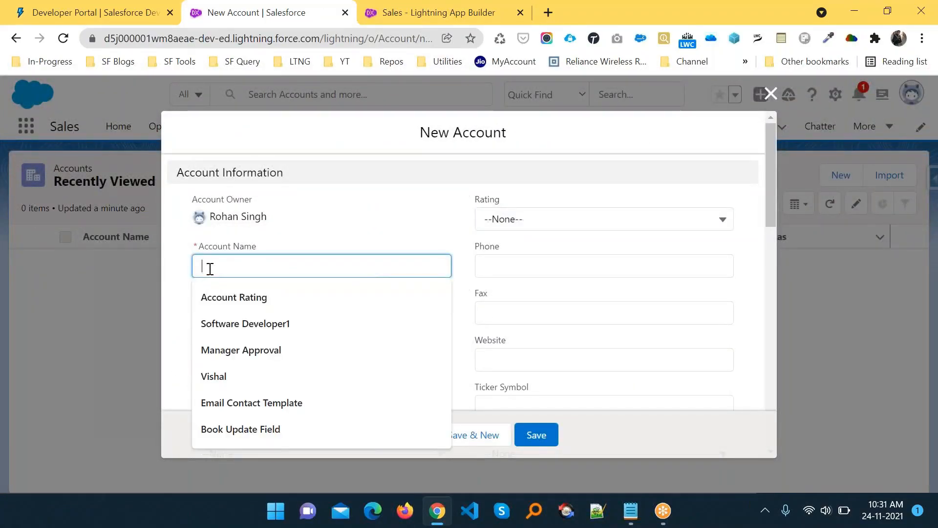
{"action": "type", "text": "Test"}
{"action": "key", "text": "Tab"}
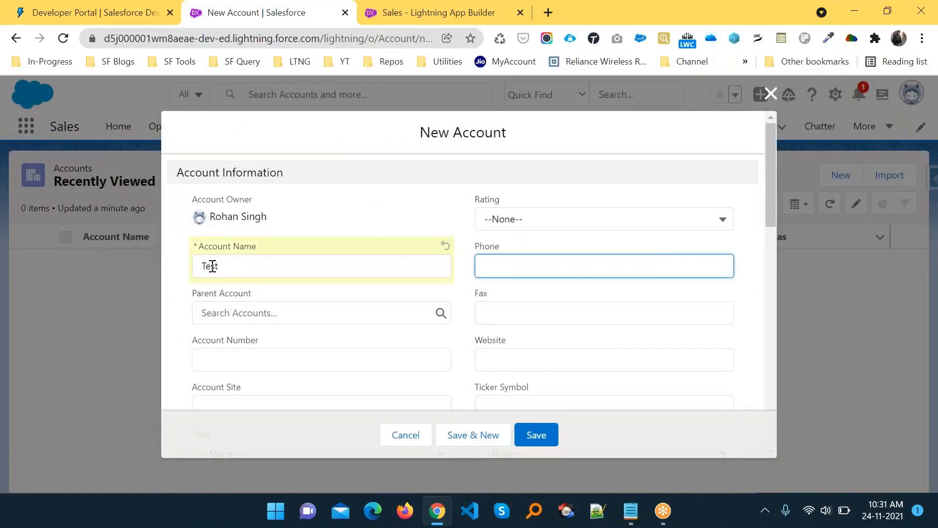
{"action": "left_click", "coordinate": [501, 215]}
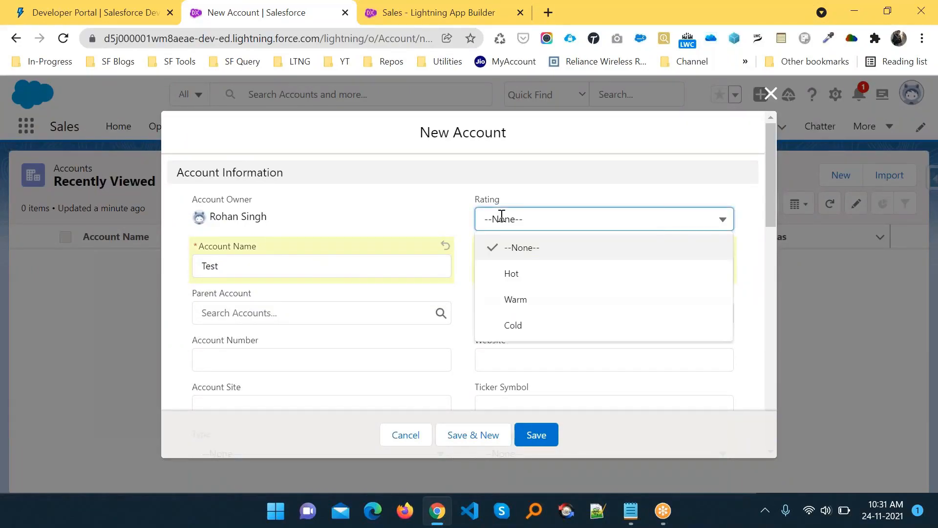
{"action": "left_click", "coordinate": [517, 274]}
{"action": "left_click", "coordinate": [543, 433]}
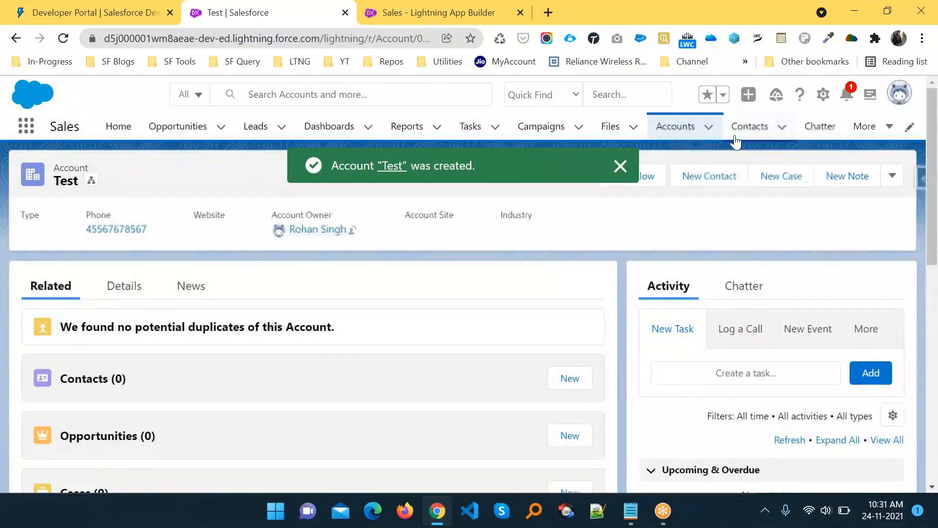
{"action": "left_click", "coordinate": [676, 126]}
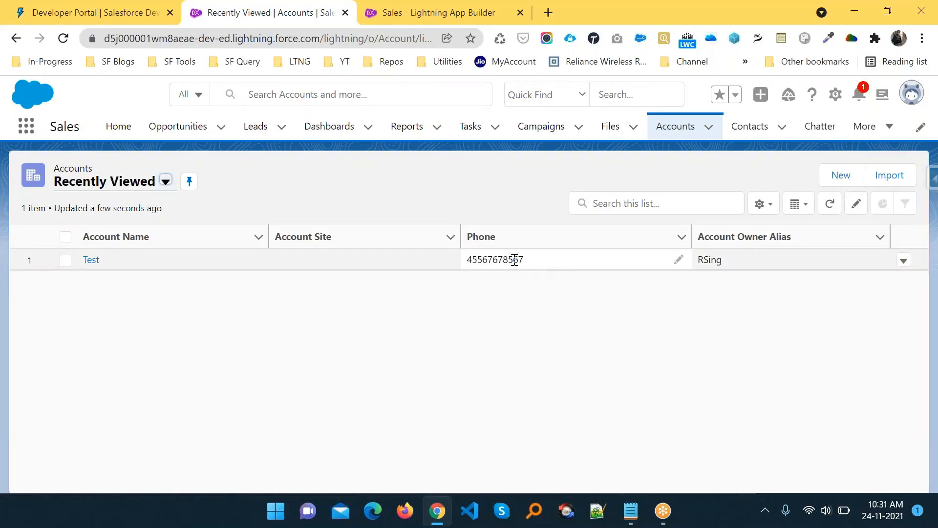
- Inline-edit the account name in the list to 'Test 1' and save it
{"action": "left_click", "coordinate": [255, 264]}
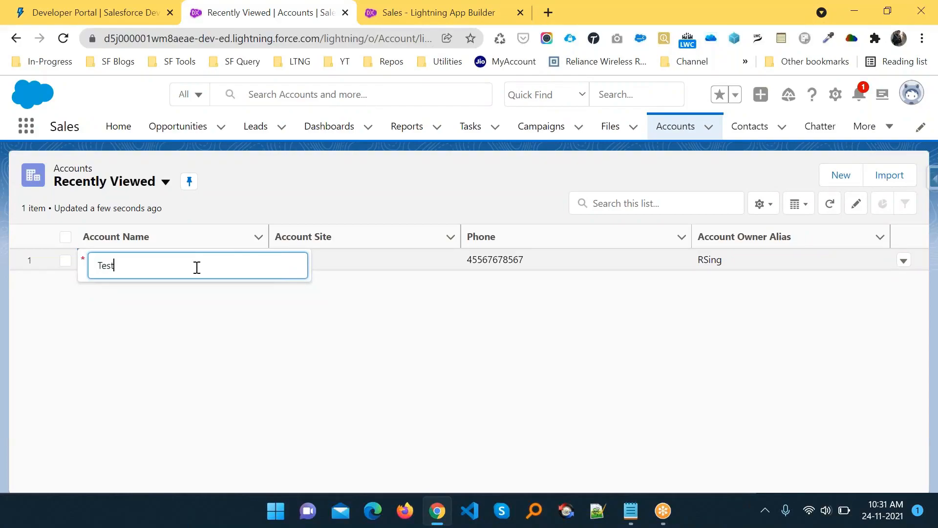
{"action": "left_click", "coordinate": [271, 317]}
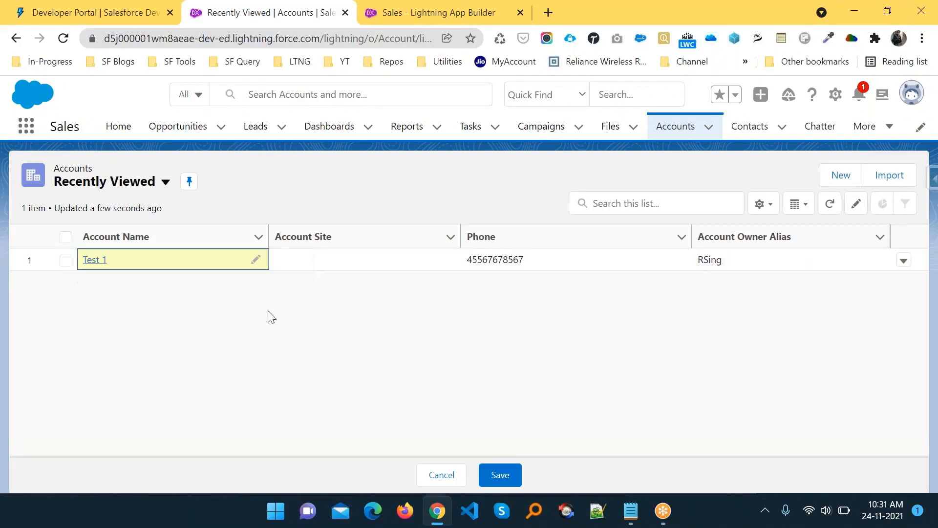
{"action": "left_click", "coordinate": [506, 478]}
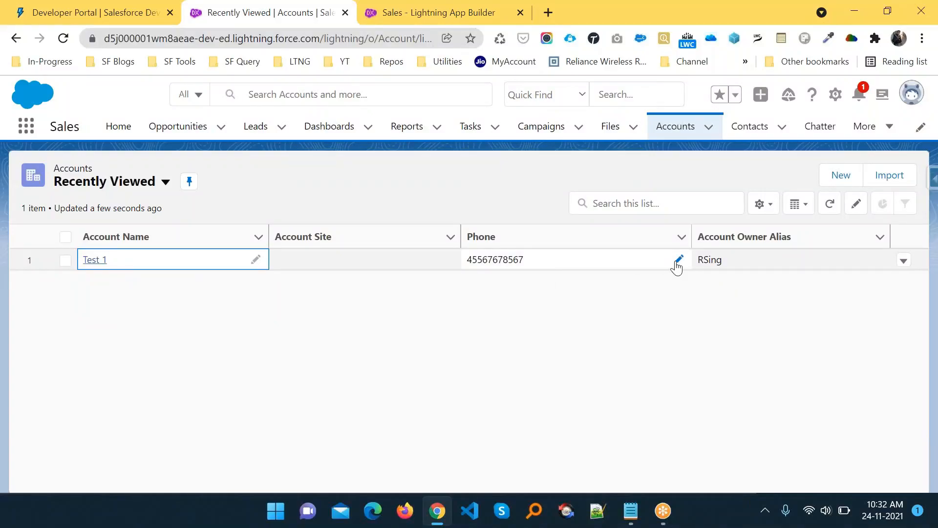
- Inline-edit the account's phone to the new number, save it, and reload the list to confirm
{"action": "left_click", "coordinate": [677, 263]}
{"action": "left_click_drag", "start_coordinate": [580, 266], "coordinate": [360, 256]}
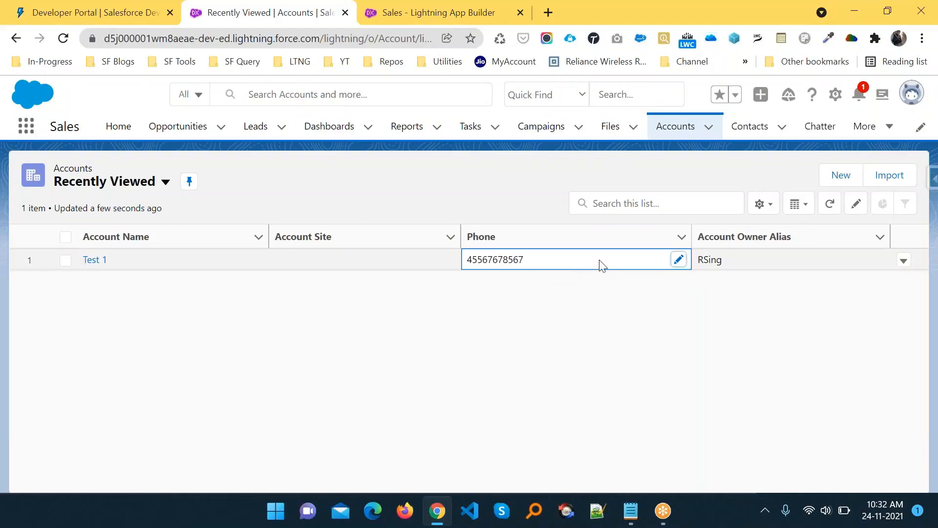
{"action": "left_click", "coordinate": [679, 259]}
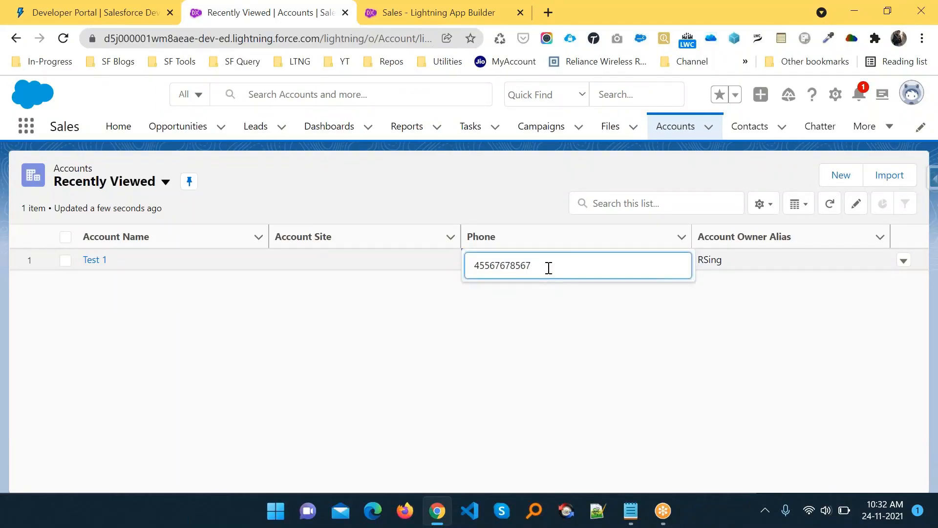
{"action": "left_click", "coordinate": [386, 259]}
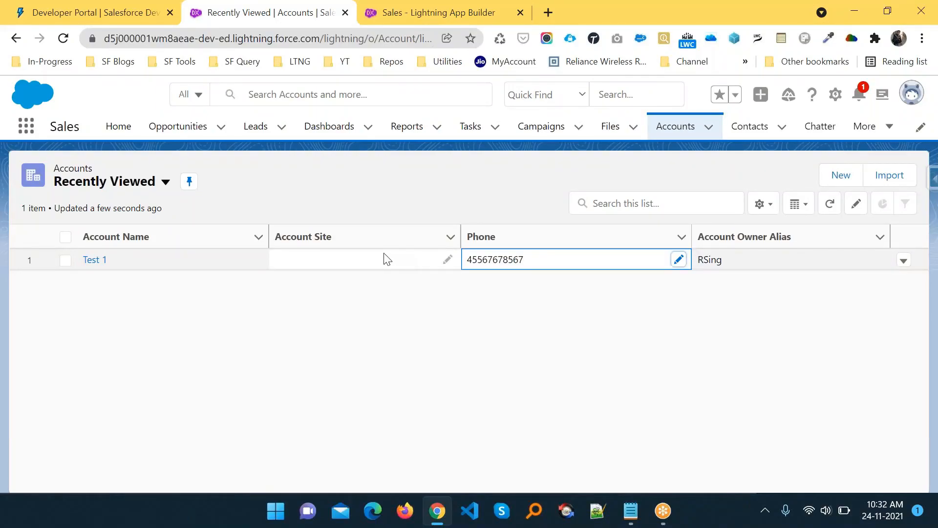
{"action": "left_click", "coordinate": [679, 260]}
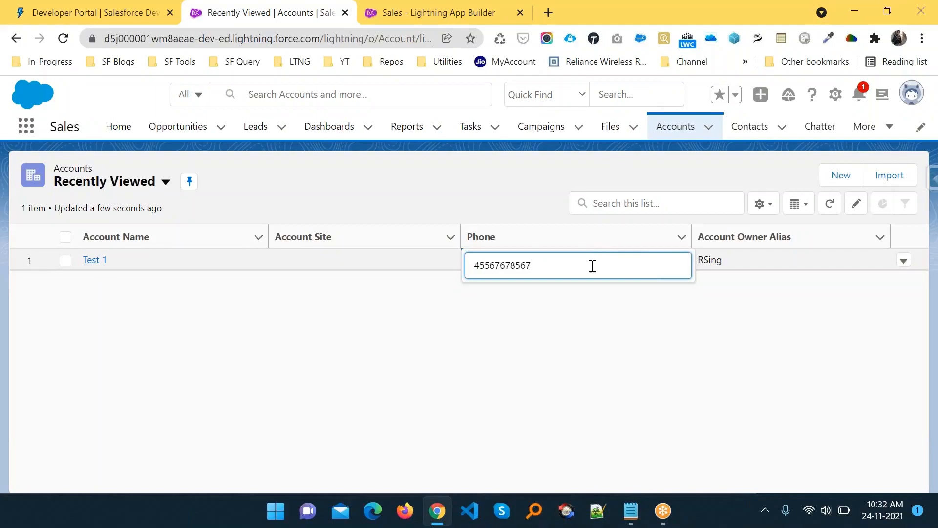
{"action": "left_click", "coordinate": [437, 268]}
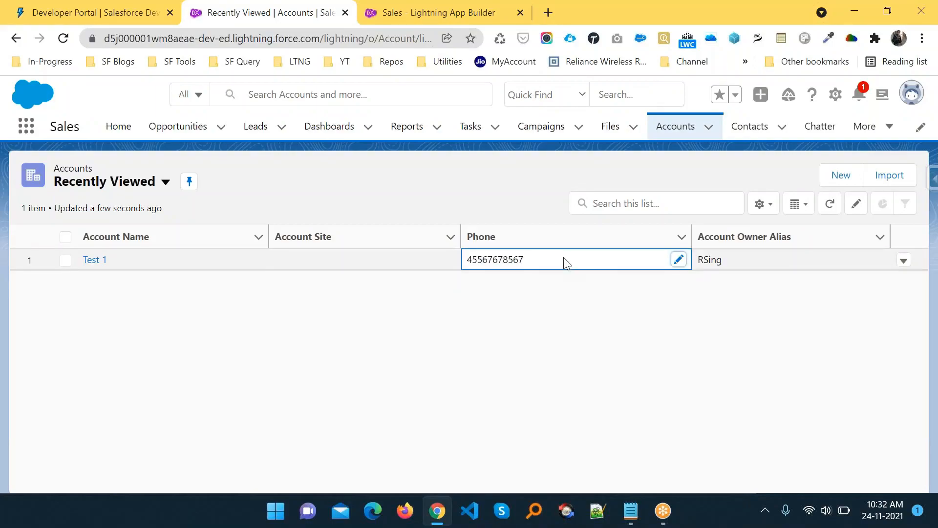
{"action": "left_click", "coordinate": [679, 263]}
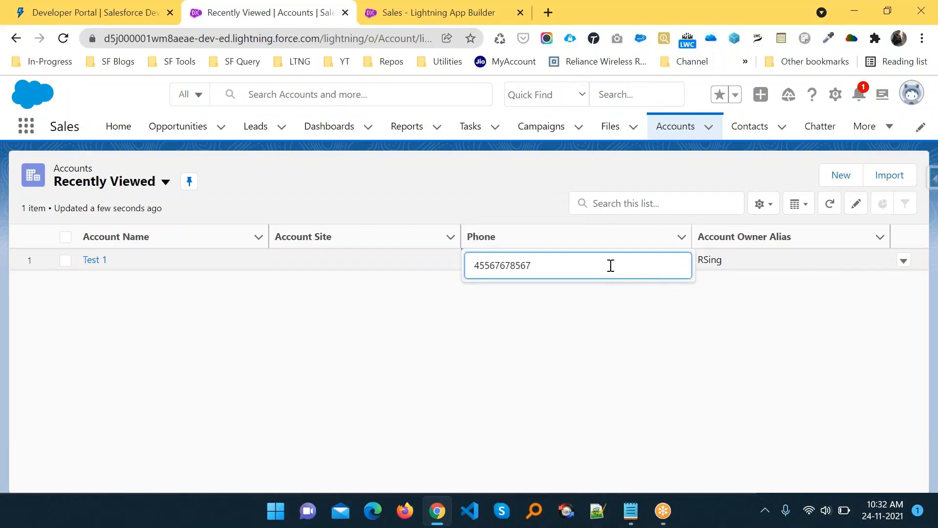
{"action": "key", "text": "BackSpace"}
{"action": "key", "text": "BackSpace"}
{"action": "key", "text": "BackSpace"}
{"action": "key", "text": "BackSpace"}
{"action": "key", "text": "BackSpace"}
{"action": "key", "text": "BackSpace"}
{"action": "type", "text": "890"}
{"action": "left_click", "coordinate": [634, 315]}
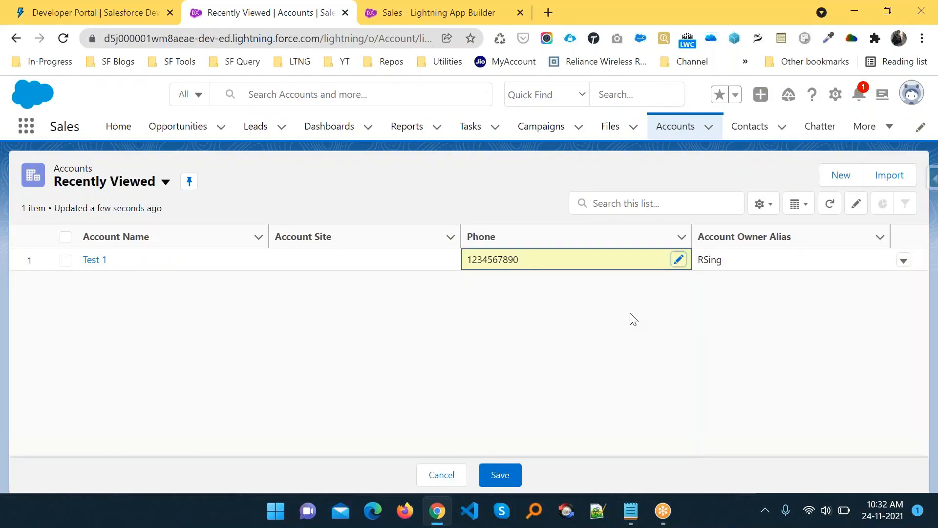
{"action": "left_click", "coordinate": [483, 472]}
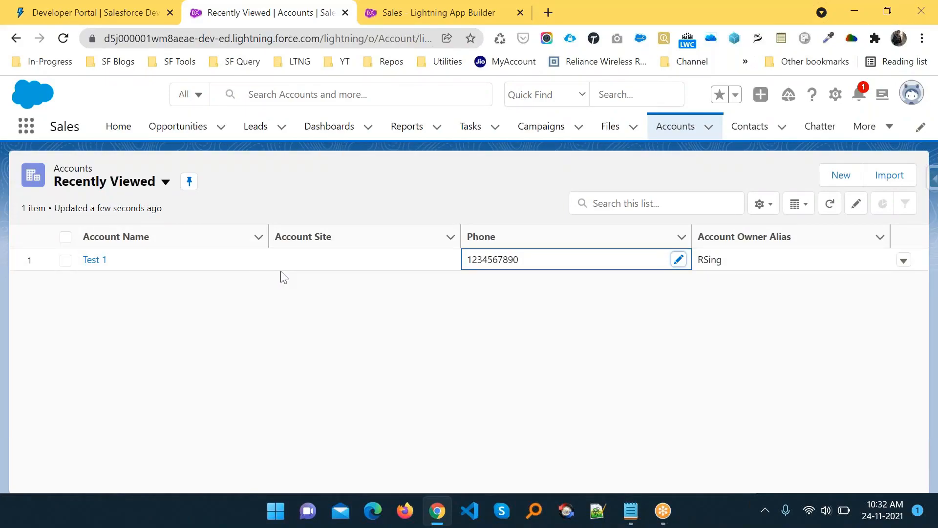
{"action": "left_click", "coordinate": [63, 40]}
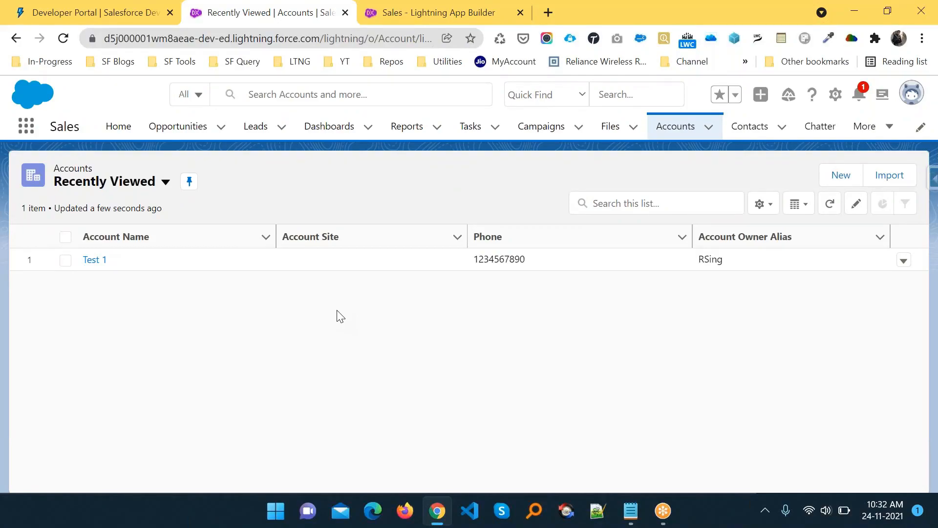
{"action": "key", "text": "alt+Tab"}
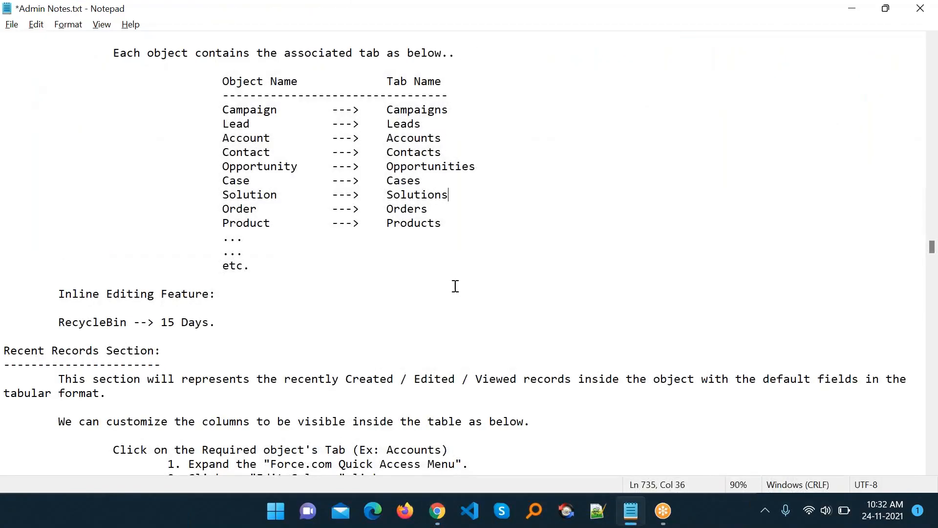
{"action": "scroll", "coordinate": [456, 285], "scroll_direction": "down", "scroll_amount": 1}
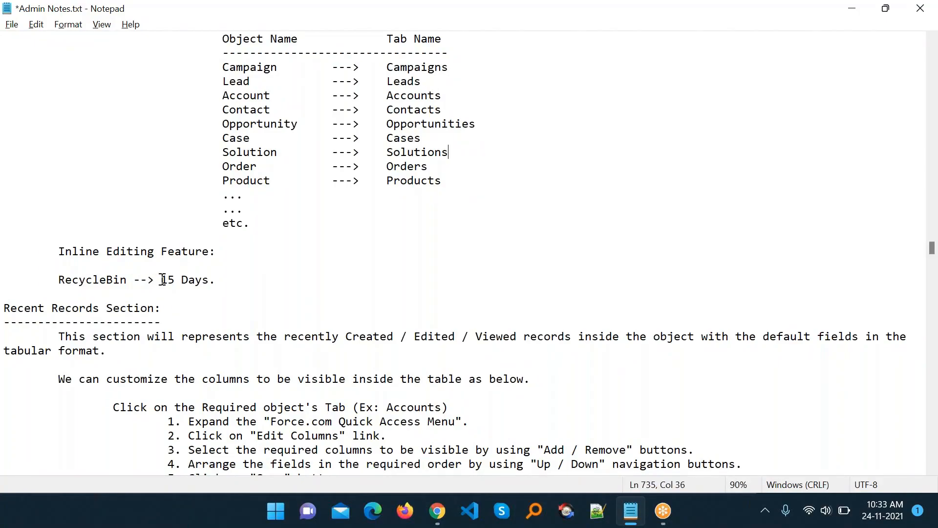
{"action": "left_click_drag", "start_coordinate": [162, 279], "coordinate": [219, 282]}
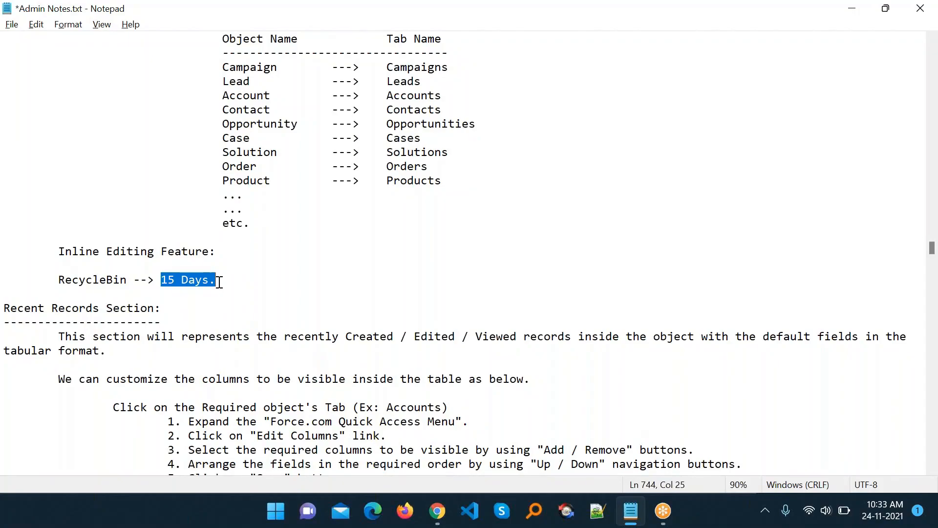
{"action": "left_click", "coordinate": [219, 283]}
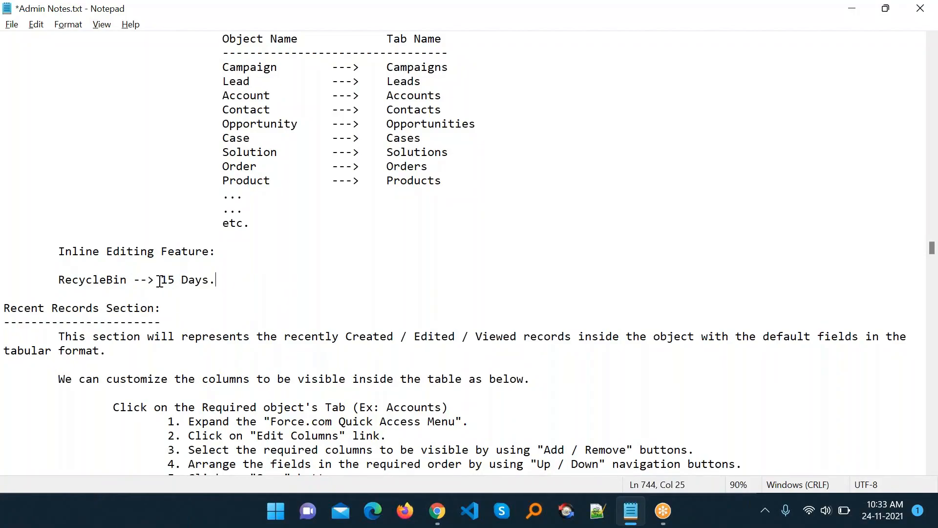
{"action": "left_click_drag", "start_coordinate": [160, 281], "coordinate": [215, 284]}
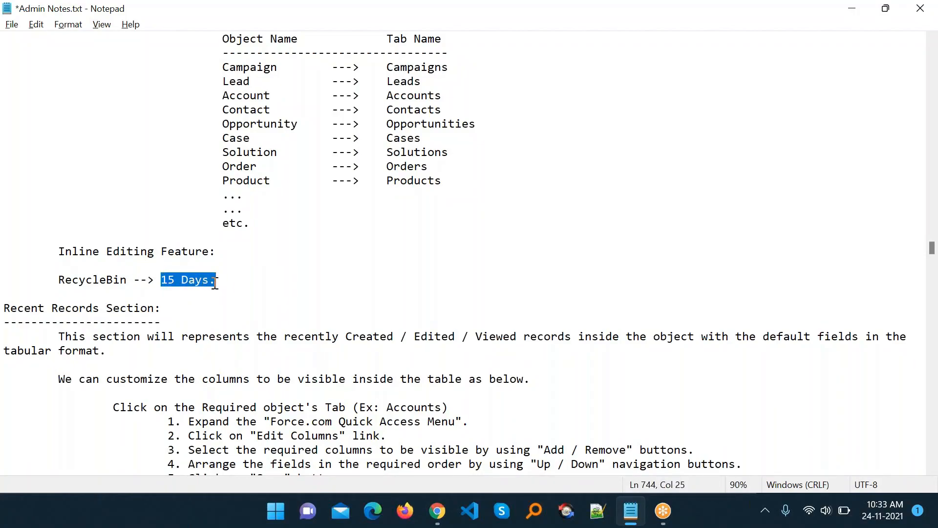
{"action": "left_click", "coordinate": [215, 282]}
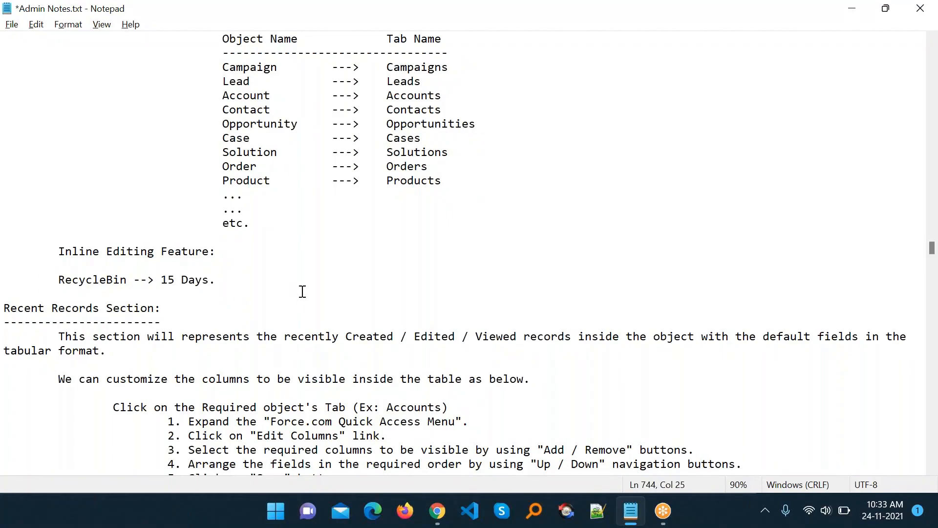
{"action": "key", "text": "alt+Tab"}
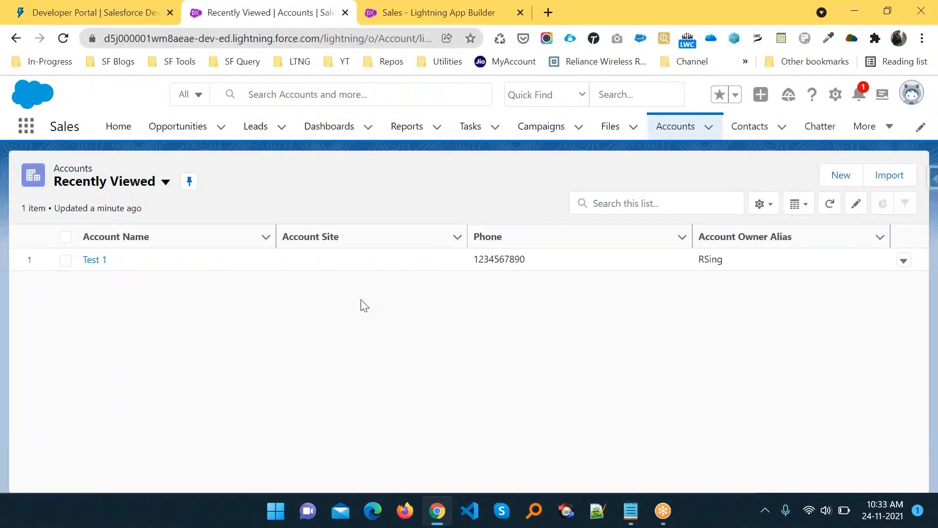
- Switch to Salesforce Classic from the profile avatar menu
{"action": "left_click", "coordinate": [835, 94]}
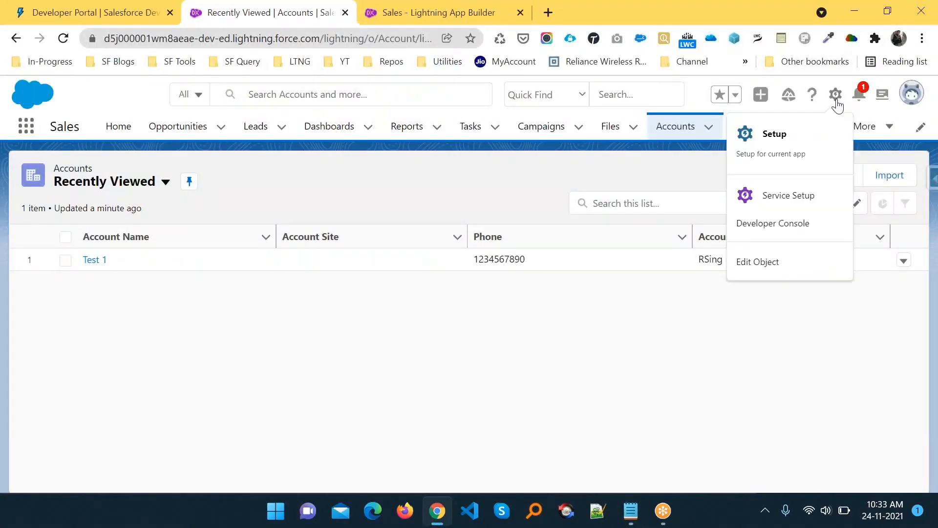
{"action": "left_click", "coordinate": [911, 97]}
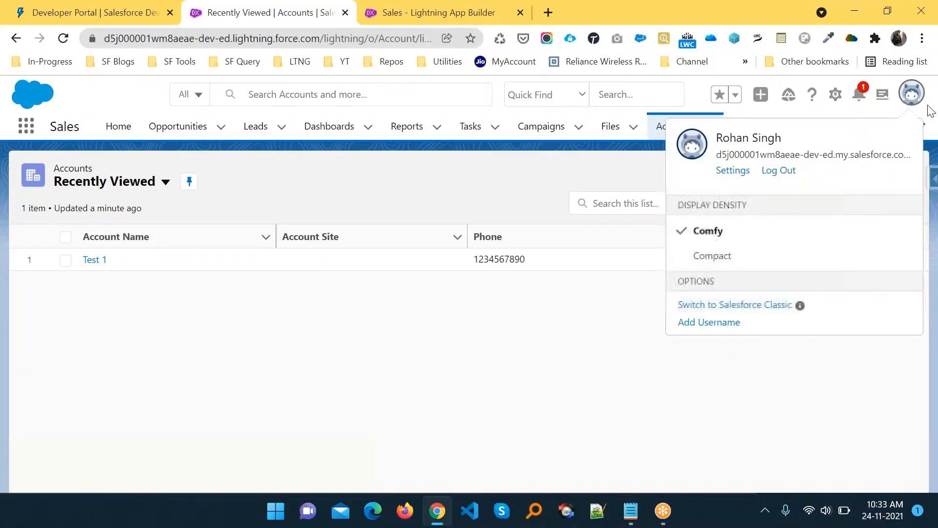
{"action": "left_click", "coordinate": [729, 308]}
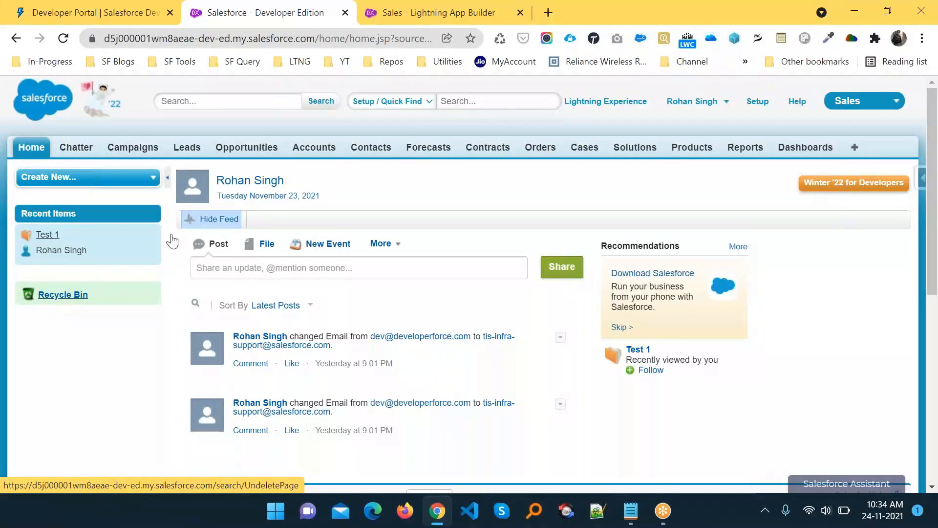
- Delete the Test 1 account from its record page, leaving Recent Accounts on Accounts Home empty
{"action": "left_click", "coordinate": [307, 148]}
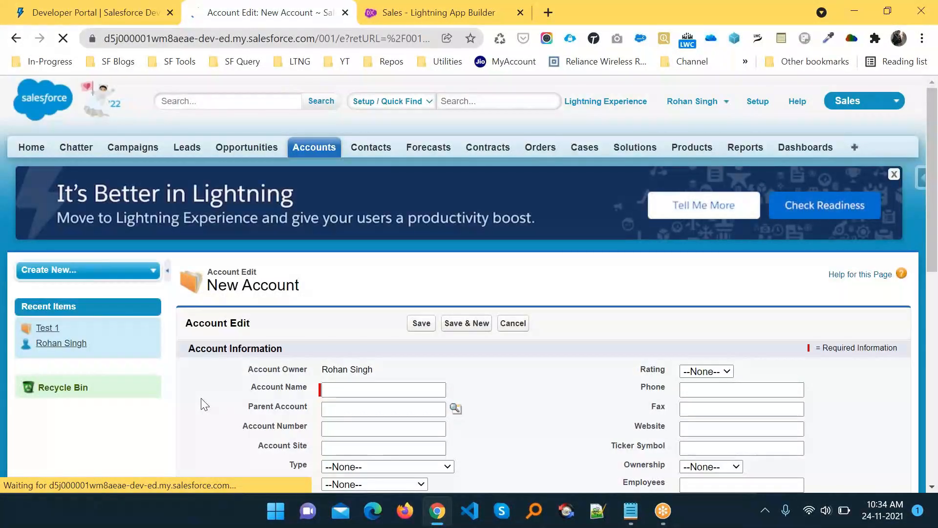
{"action": "key", "text": "alt+Left"}
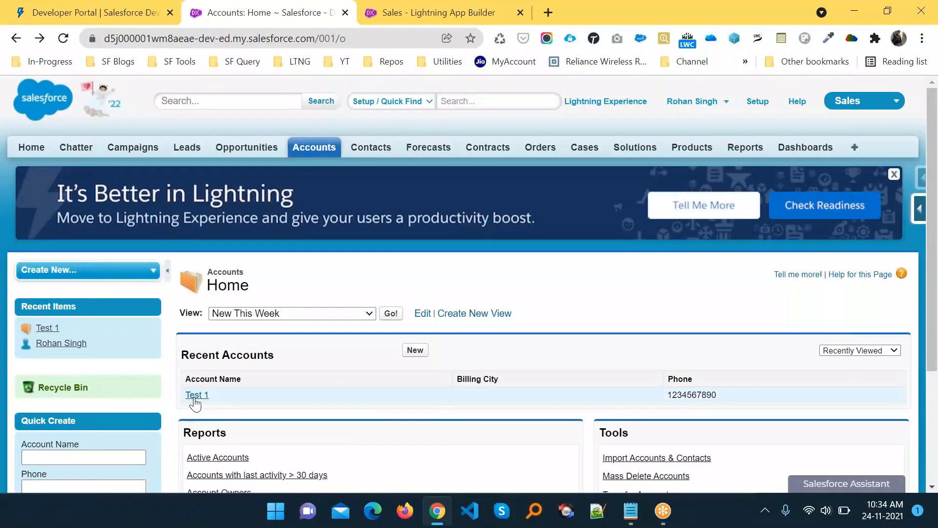
{"action": "left_click", "coordinate": [196, 396]}
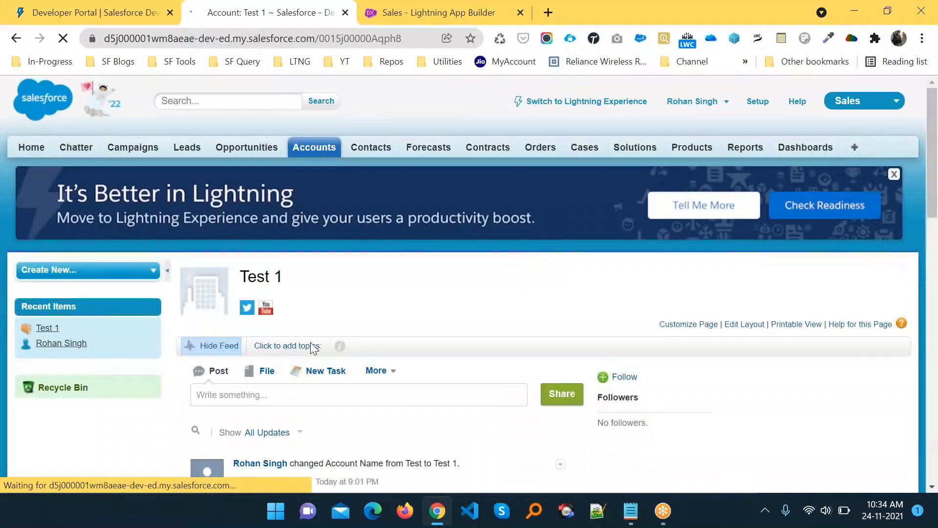
{"action": "scroll", "coordinate": [457, 343], "scroll_direction": "down", "scroll_amount": 5}
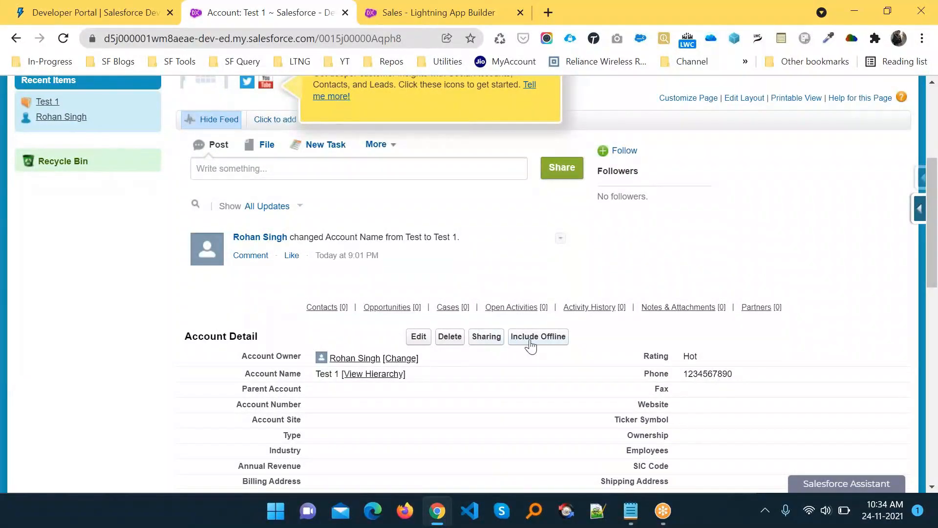
{"action": "left_click", "coordinate": [450, 339]}
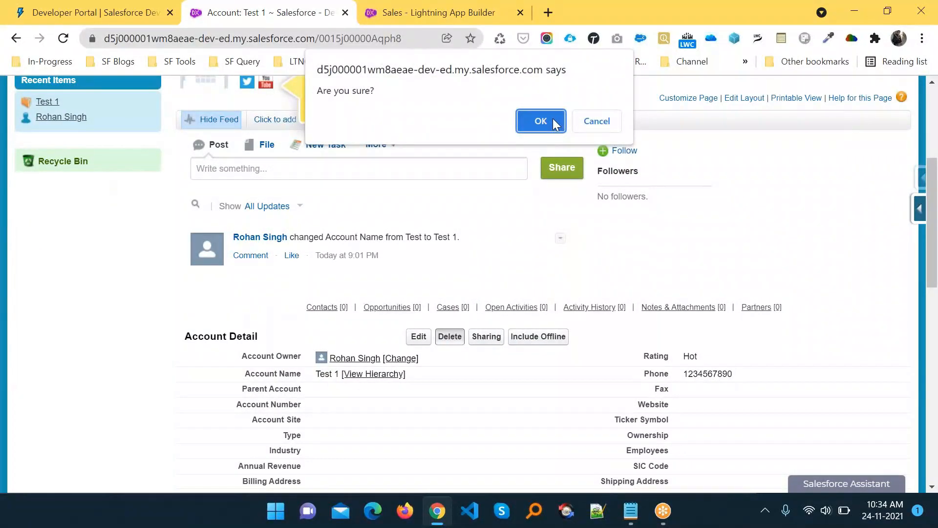
{"action": "left_click", "coordinate": [553, 120]}
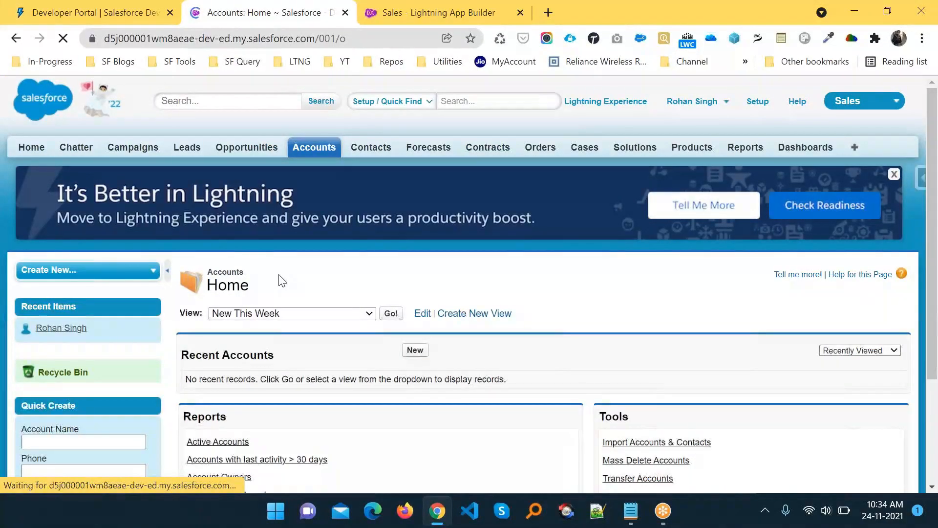
{"action": "scroll", "coordinate": [280, 280], "scroll_direction": "down", "scroll_amount": 3}
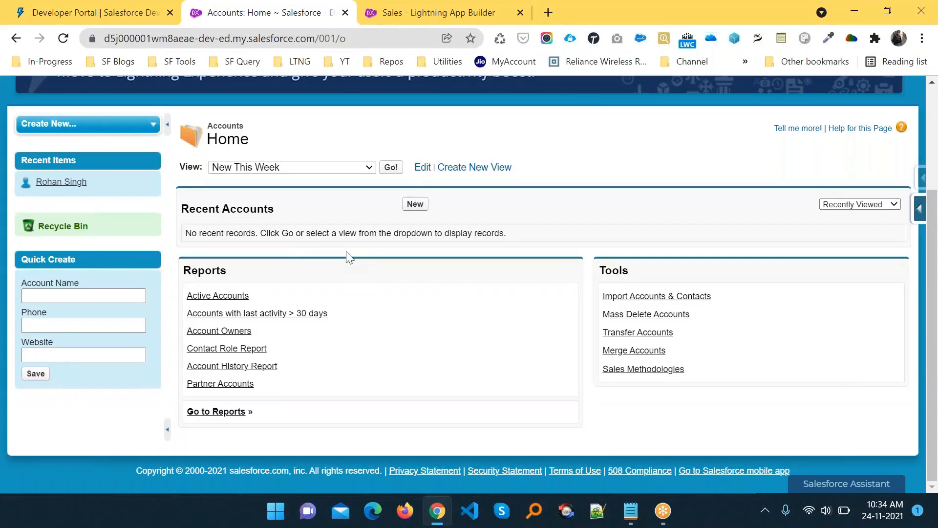
{"action": "scroll", "coordinate": [348, 257], "scroll_direction": "up", "scroll_amount": 3}
{"action": "scroll", "coordinate": [348, 258], "scroll_direction": "down", "scroll_amount": 3}
{"action": "left_click", "coordinate": [63, 227]}
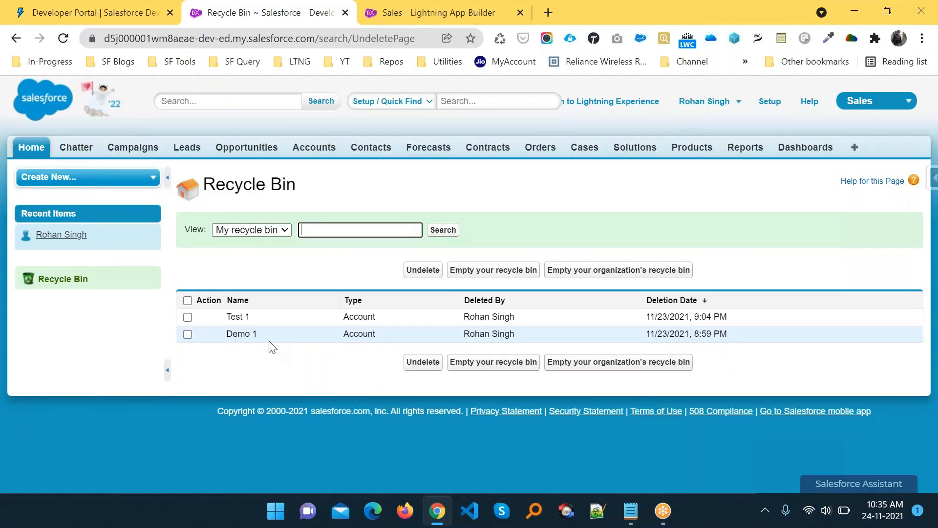
- Tick Test 1 in the Recycle Bin and undelete it, leaving only Demo 1 listed
{"action": "left_click", "coordinate": [187, 318]}
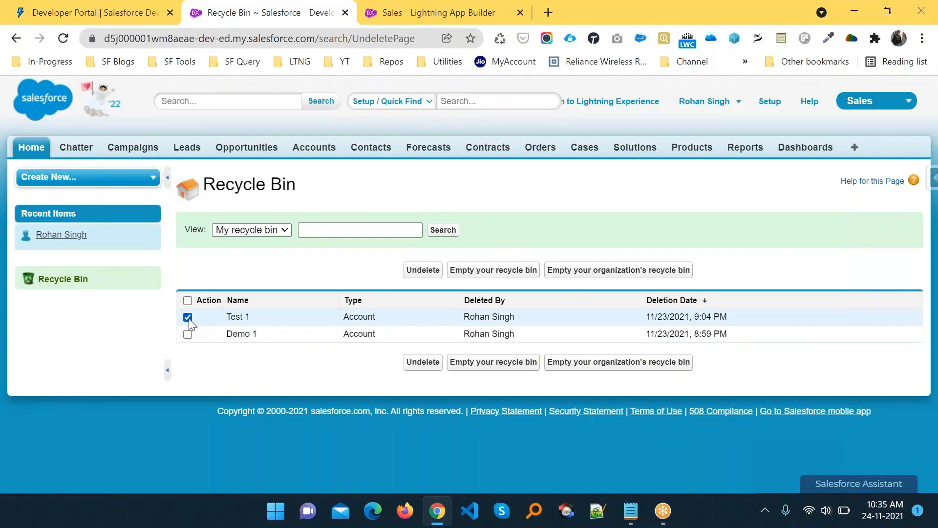
{"action": "left_click", "coordinate": [188, 300]}
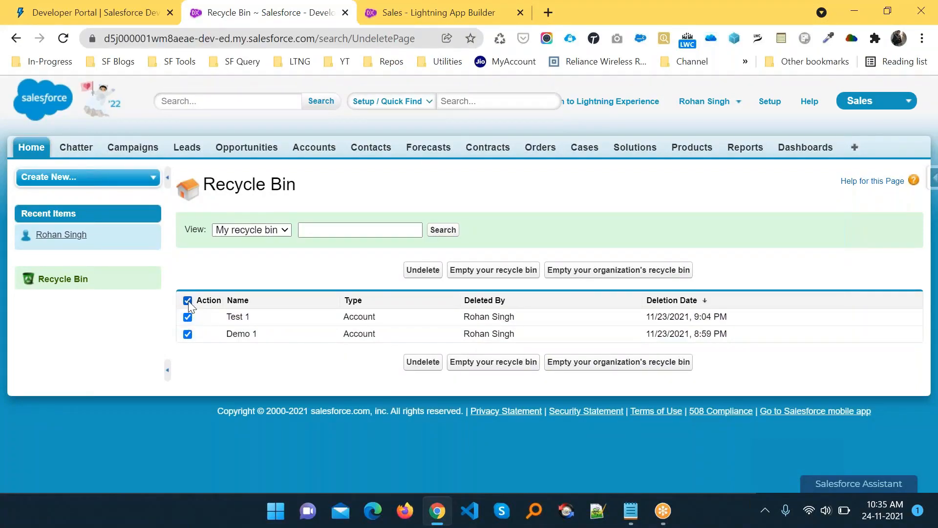
{"action": "left_click", "coordinate": [188, 300]}
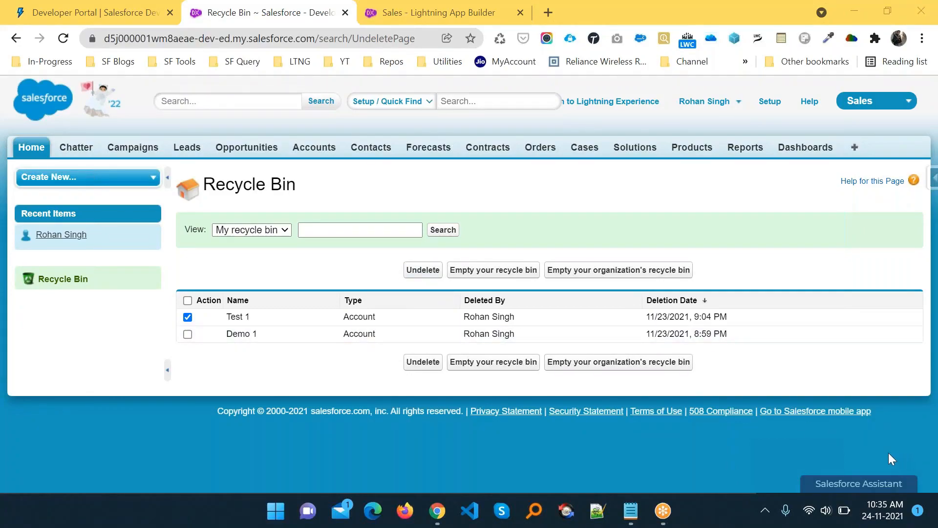
{"action": "left_click", "coordinate": [356, 280]}
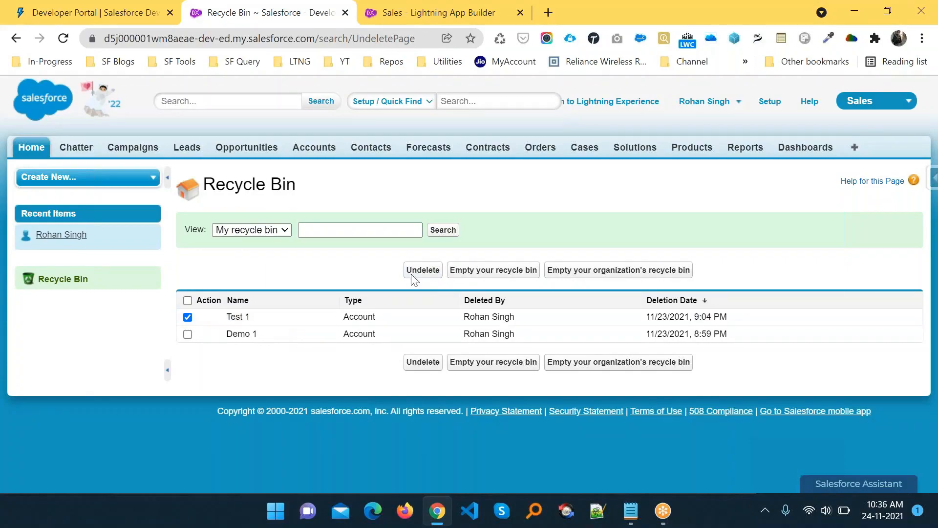
{"action": "left_click", "coordinate": [434, 271]}
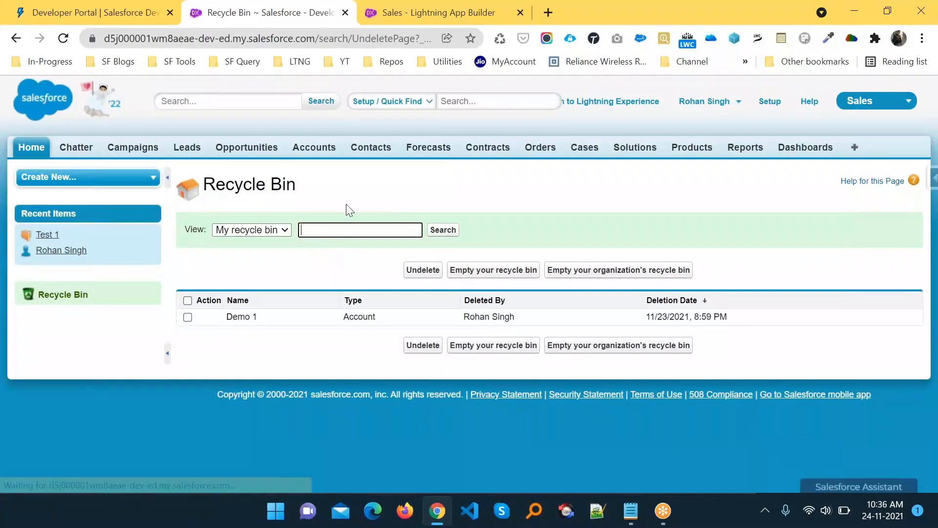
- Open the restored Test 1 account, dismiss the social accounts tip and hide its feed
{"action": "left_click", "coordinate": [312, 147]}
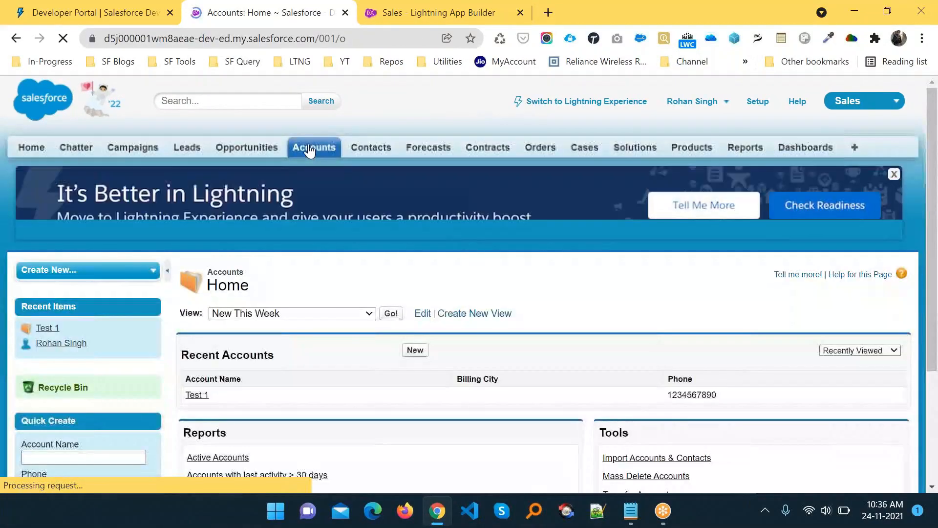
{"action": "left_click", "coordinate": [196, 394]}
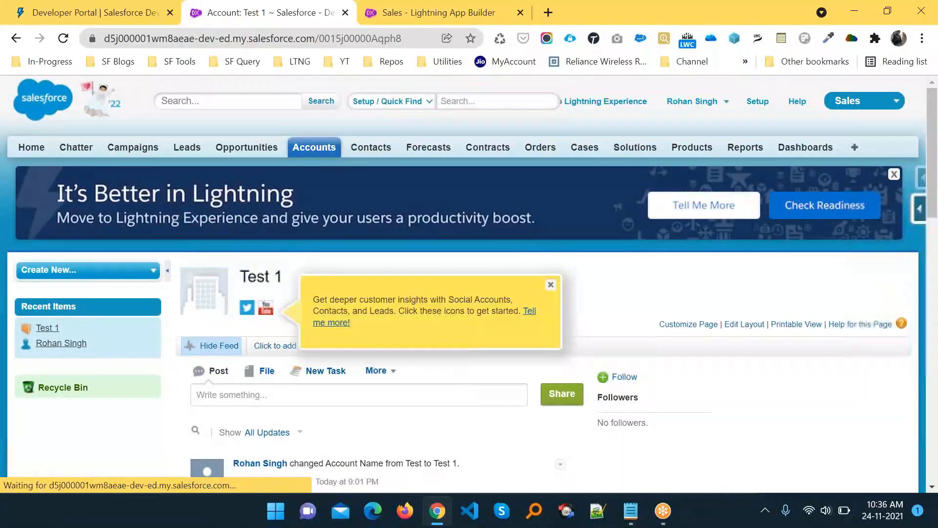
{"action": "scroll", "coordinate": [352, 302], "scroll_direction": "down", "scroll_amount": 2}
{"action": "scroll", "coordinate": [557, 142], "scroll_direction": "down", "scroll_amount": 2}
{"action": "scroll", "coordinate": [557, 142], "scroll_direction": "up", "scroll_amount": 4}
{"action": "scroll", "coordinate": [556, 142], "scroll_direction": "down", "scroll_amount": 2}
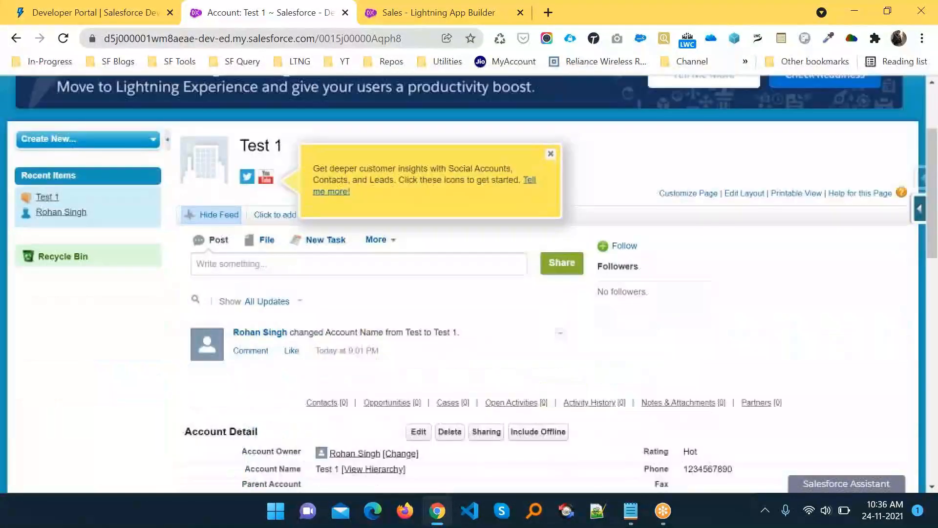
{"action": "left_click", "coordinate": [551, 154]}
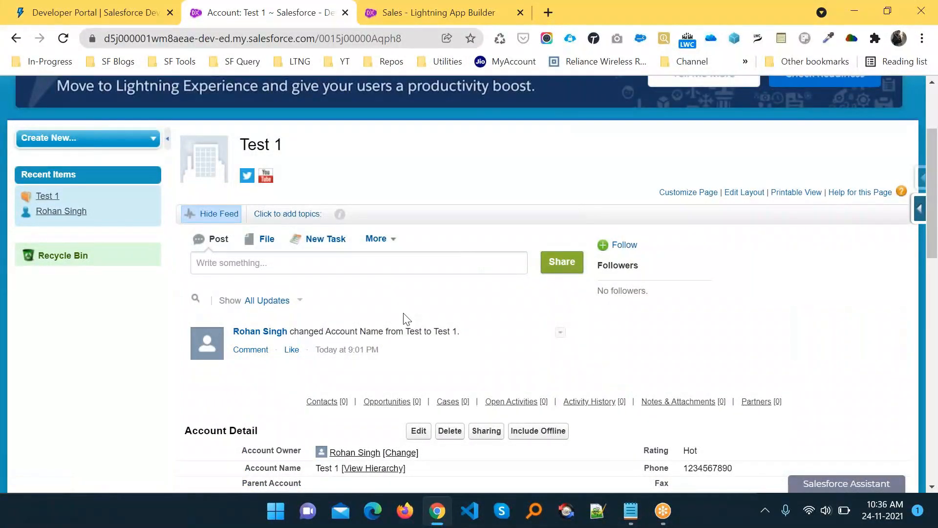
{"action": "left_click", "coordinate": [211, 216]}
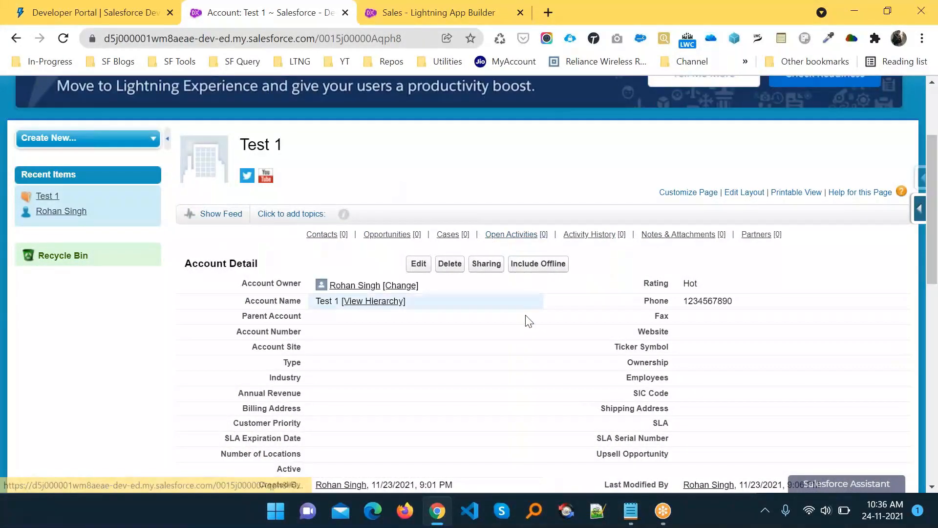
{"action": "key", "text": "alt+Tab"}
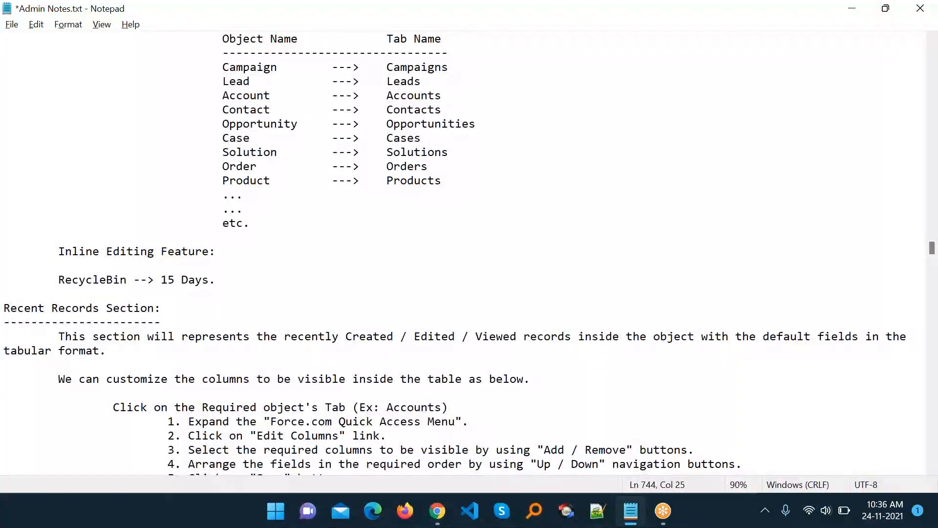
- Highlight the Recent Records paragraph in Admin Notes, undoing its accidental deletion so the text is unchanged
{"action": "scroll", "coordinate": [455, 252], "scroll_direction": "down", "scroll_amount": 2}
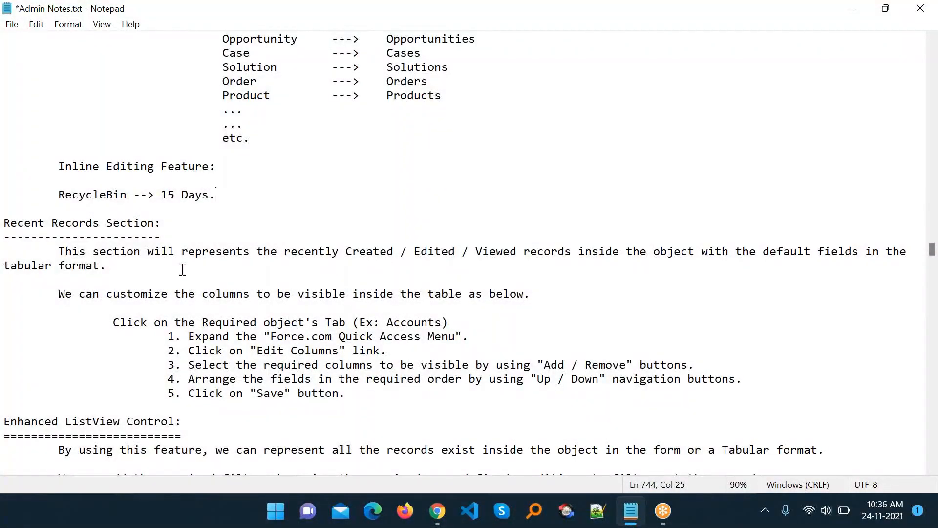
{"action": "scroll", "coordinate": [158, 269], "scroll_direction": "down", "scroll_amount": 2}
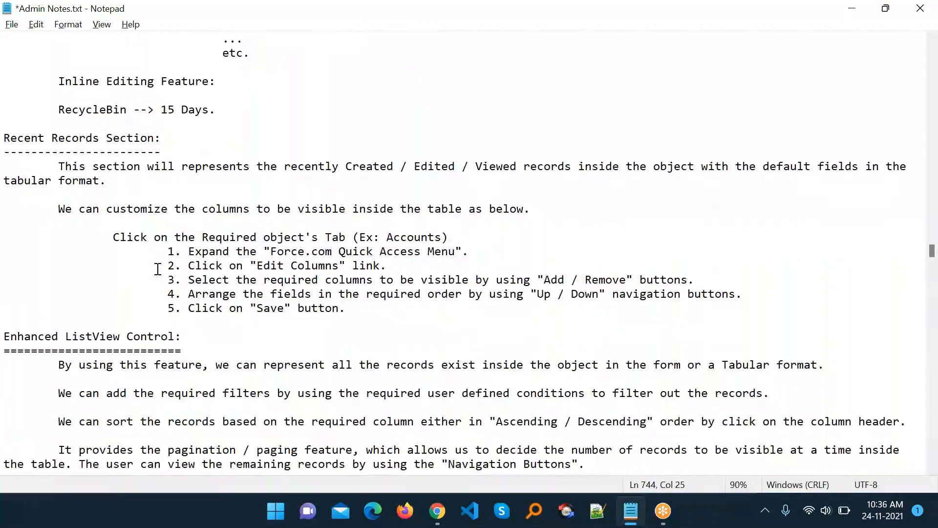
{"action": "left_click_drag", "start_coordinate": [71, 167], "coordinate": [401, 176]}
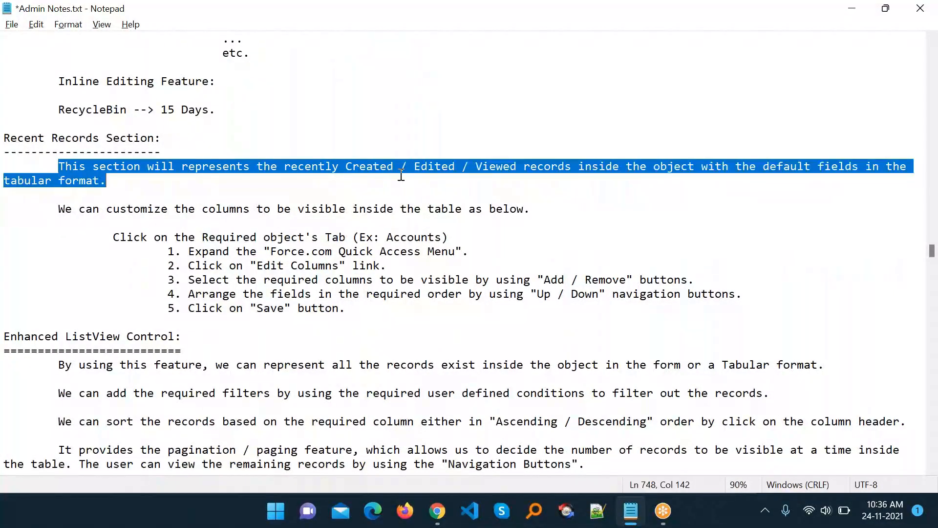
{"action": "left_click_drag", "start_coordinate": [490, 177], "coordinate": [936, 175]}
{"action": "key", "text": "Delete"}
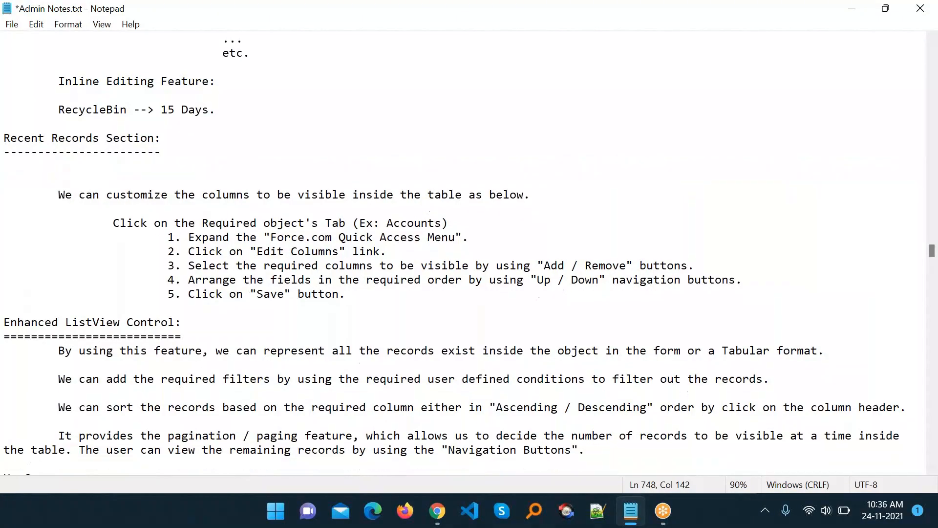
{"action": "key", "text": "alt+Tab"}
{"action": "key", "text": "alt+Tab"}
{"action": "key", "text": "ctrl+z"}
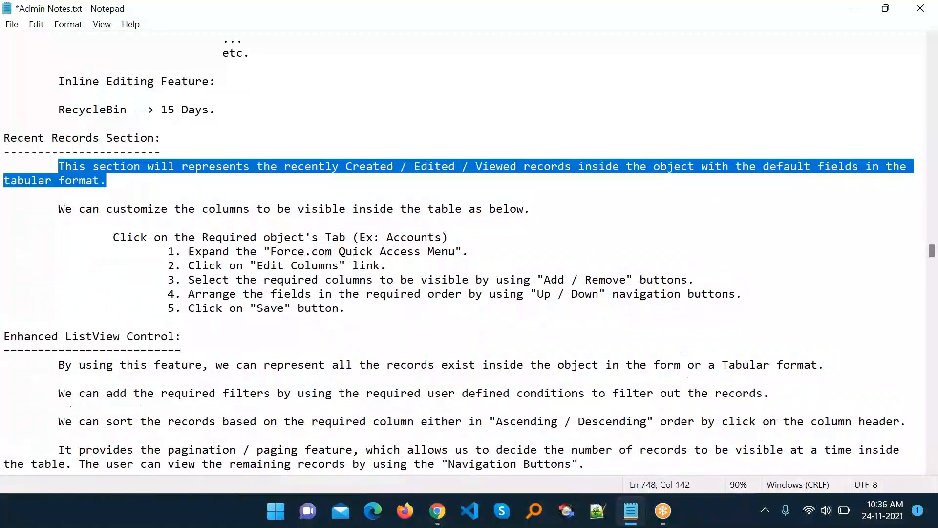
{"action": "left_click", "coordinate": [920, 248]}
{"action": "key", "text": "alt+Tab"}
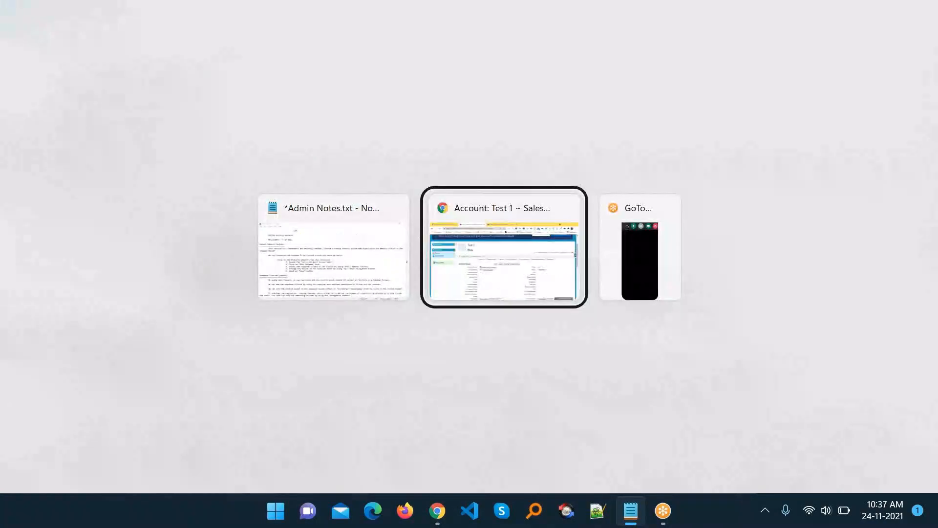
- Switch to Lightning Experience and show the Recently Viewed Accounts list containing Test 1
{"action": "scroll", "coordinate": [653, 137], "scroll_direction": "up", "scroll_amount": 3}
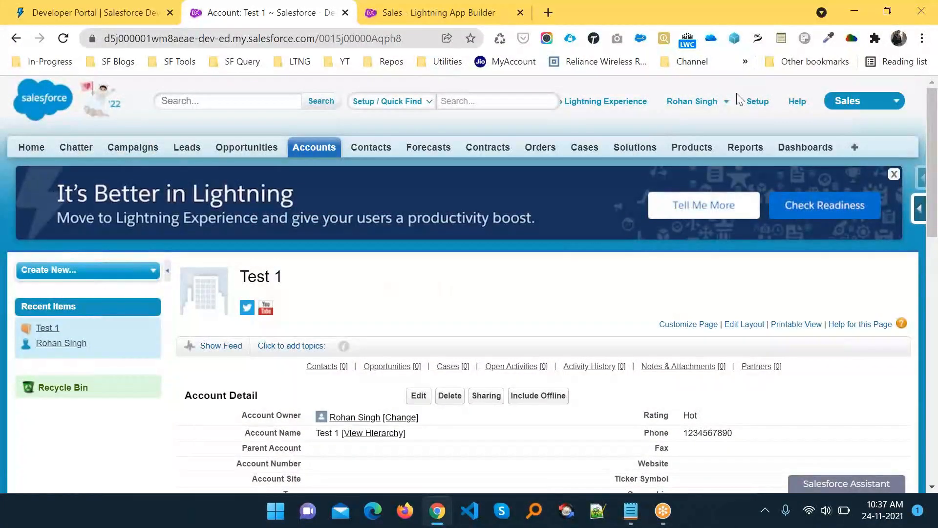
{"action": "left_click", "coordinate": [629, 103]}
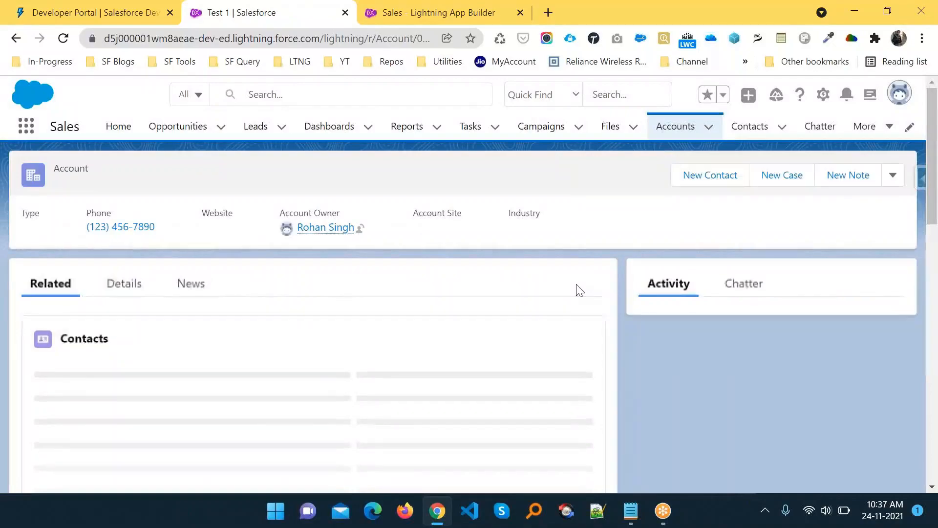
{"action": "left_click", "coordinate": [670, 131]}
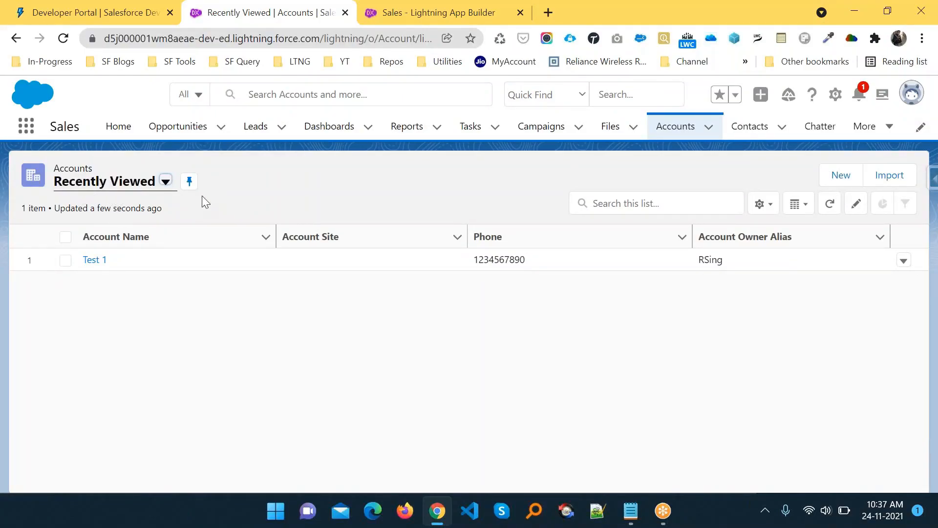
{"action": "key", "text": "alt+Tab"}
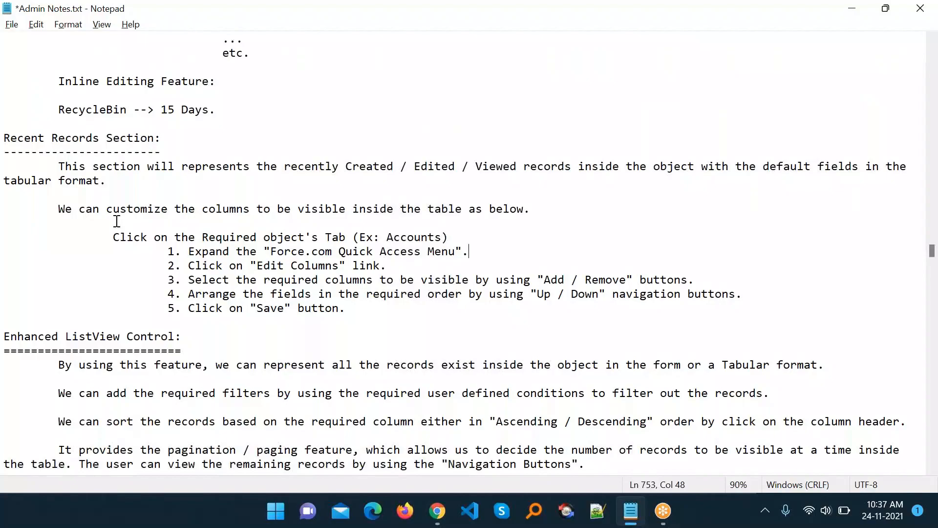
- Highlight the column-customisation sentence and steps in Admin Notes, reloading the Lightning Accounts list in between
{"action": "left_click_drag", "start_coordinate": [181, 214], "coordinate": [605, 213]}
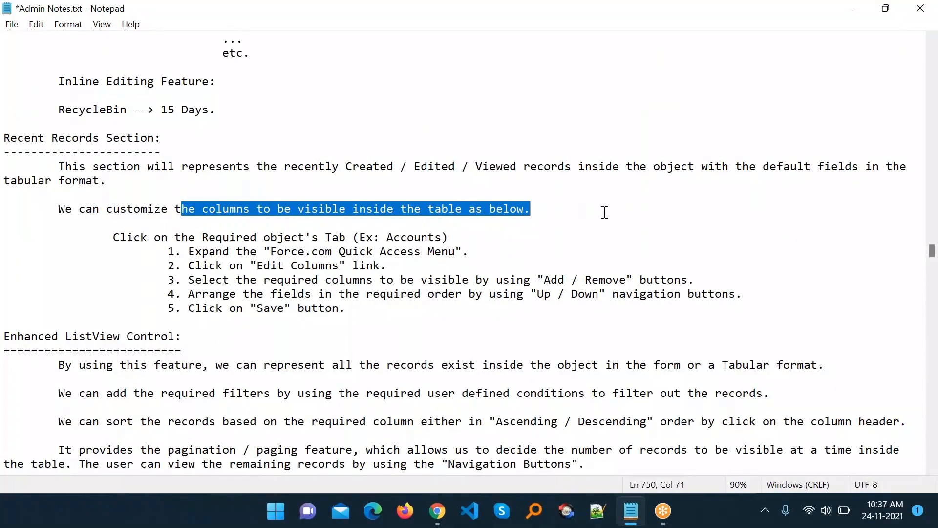
{"action": "left_click_drag", "start_coordinate": [123, 243], "coordinate": [444, 240]}
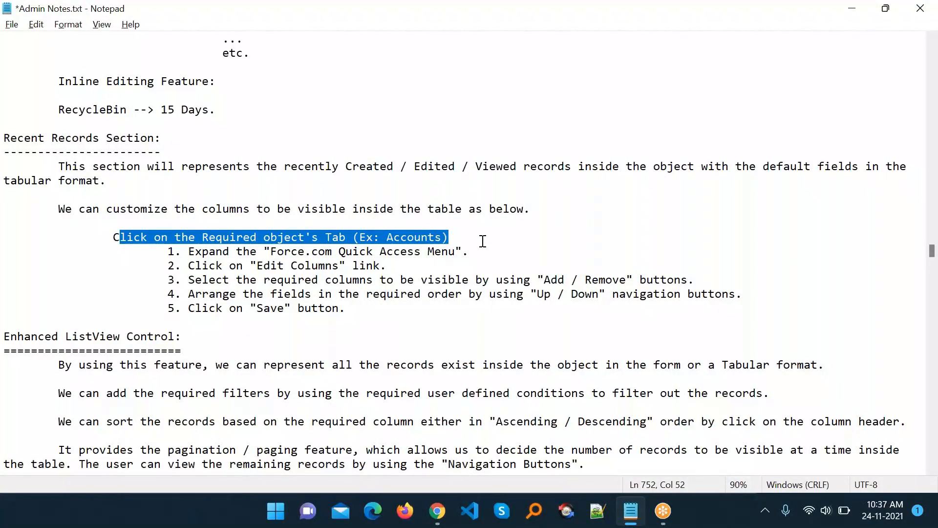
{"action": "key", "text": "alt+Tab"}
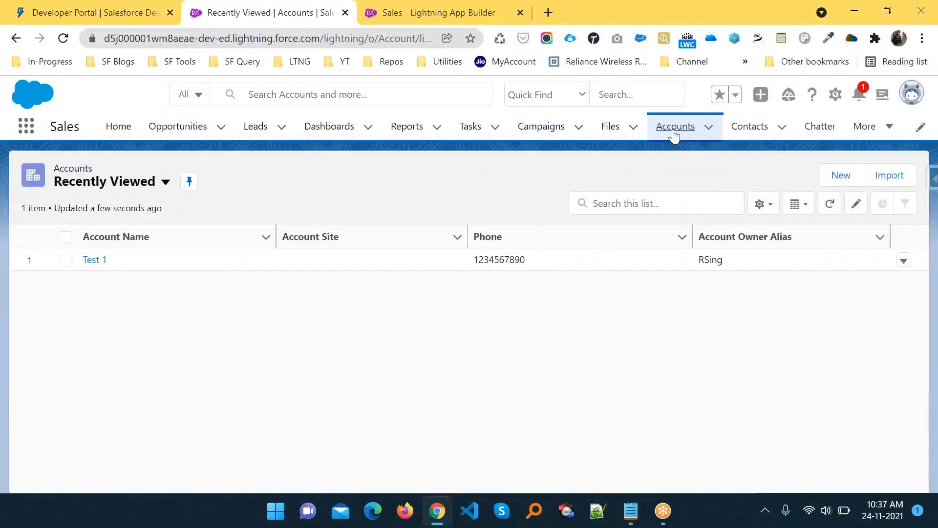
{"action": "left_click", "coordinate": [675, 128]}
{"action": "key", "text": "alt+Tab"}
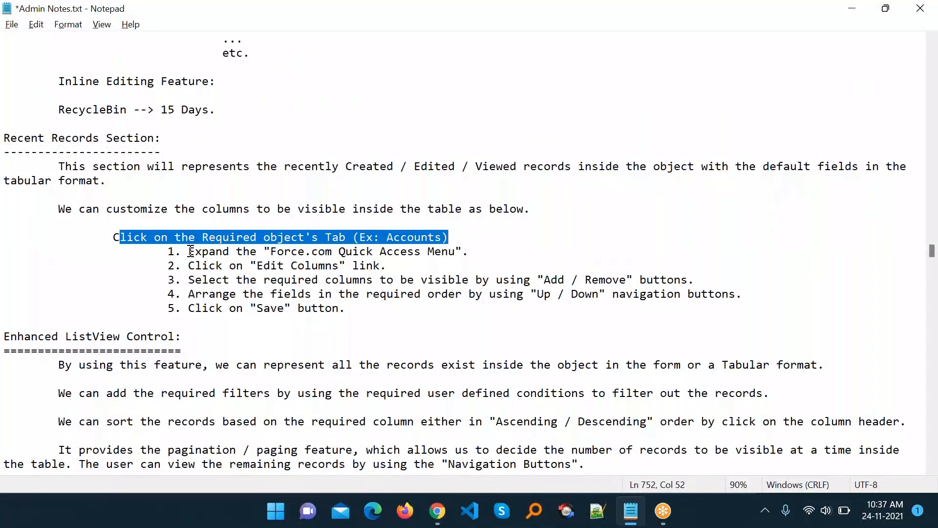
{"action": "left_click_drag", "start_coordinate": [190, 251], "coordinate": [475, 257]}
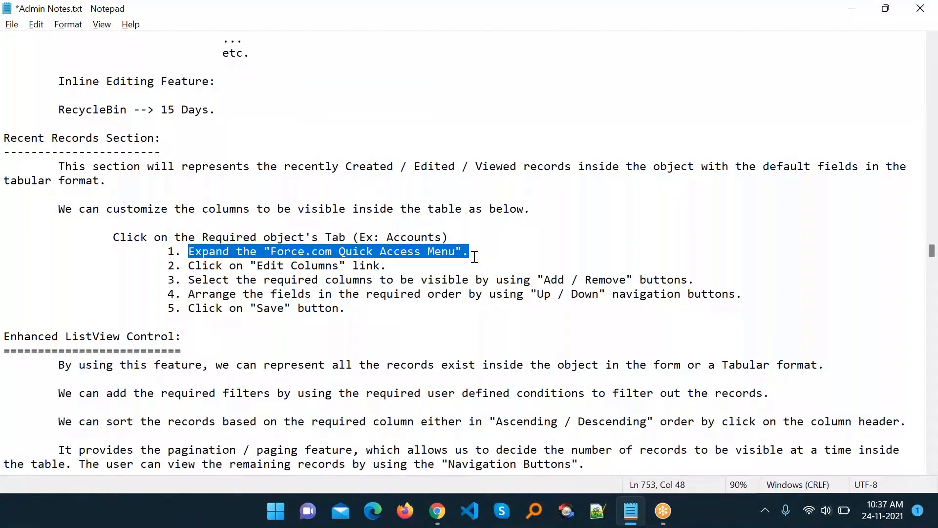
{"action": "key", "text": "alt+Tab"}
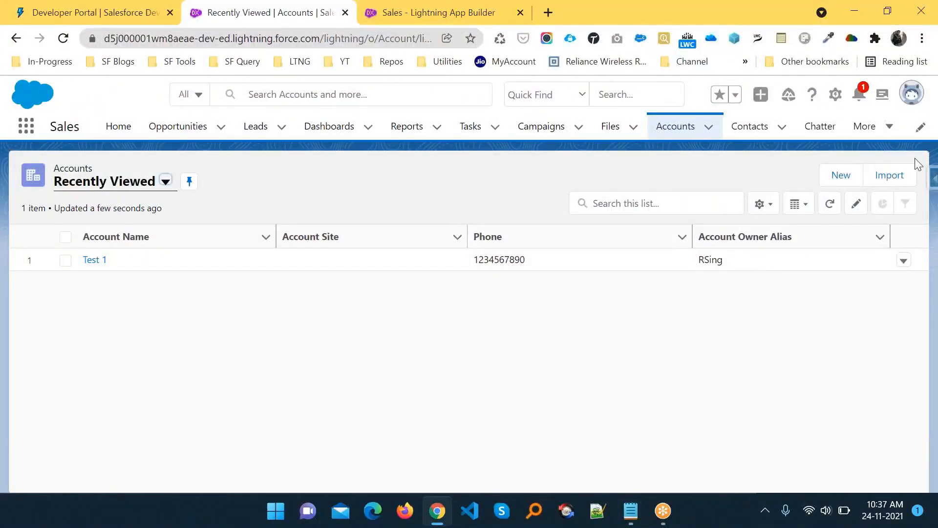
{"action": "left_click", "coordinate": [910, 100]}
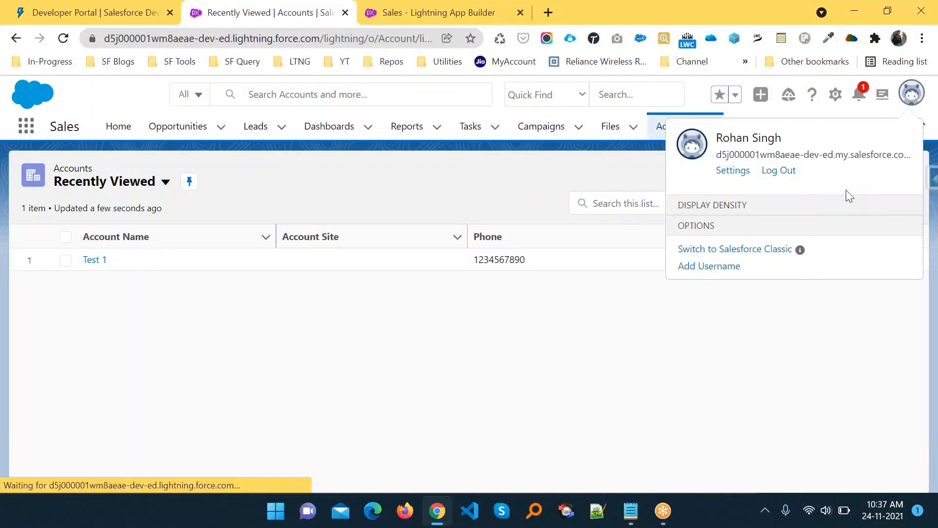
{"action": "left_click", "coordinate": [732, 306]}
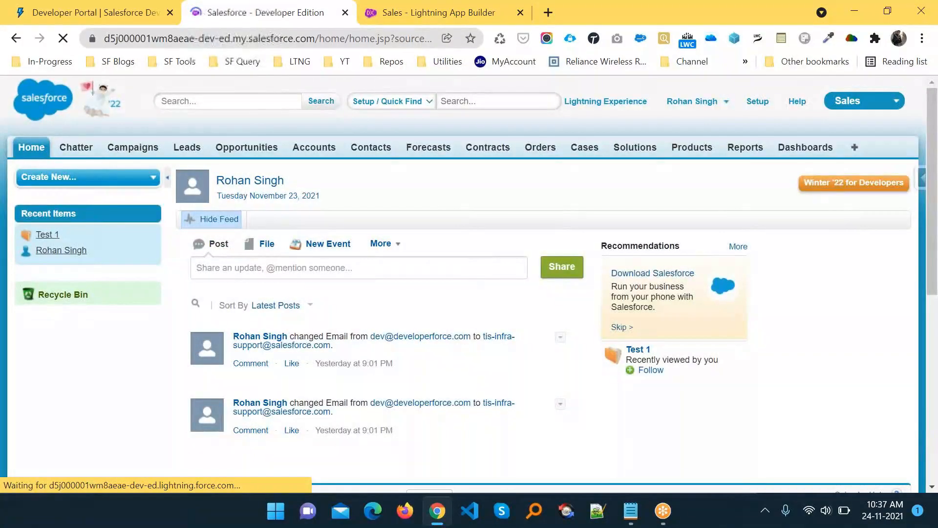
{"action": "left_click", "coordinate": [312, 149]}
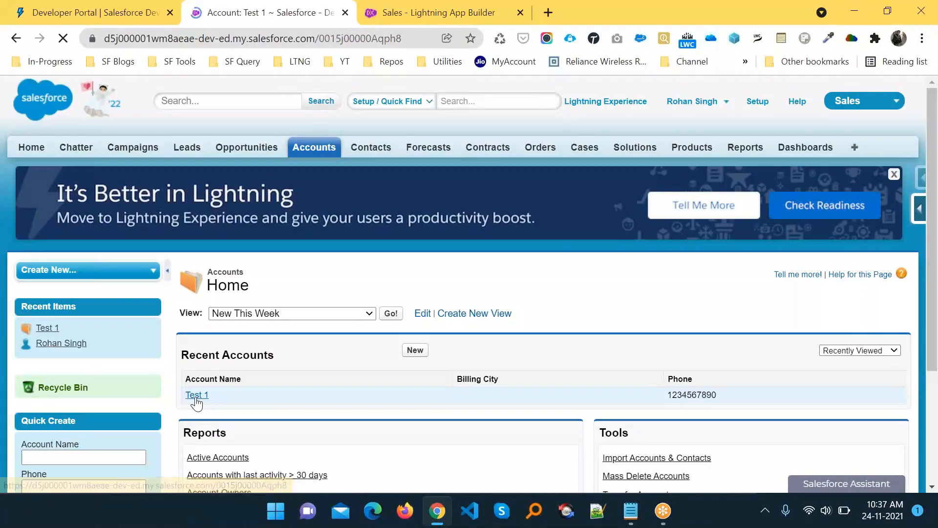
{"action": "key", "text": "alt+Left"}
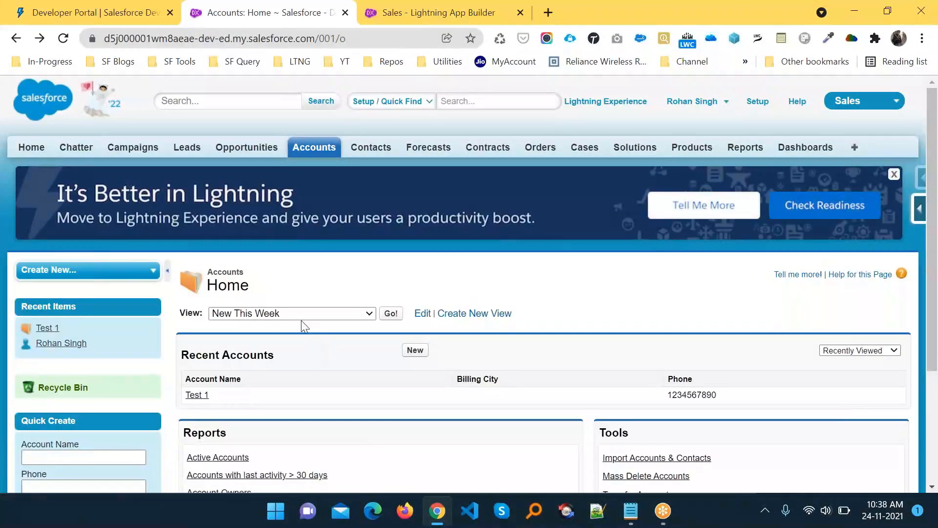
{"action": "left_click", "coordinate": [290, 314]}
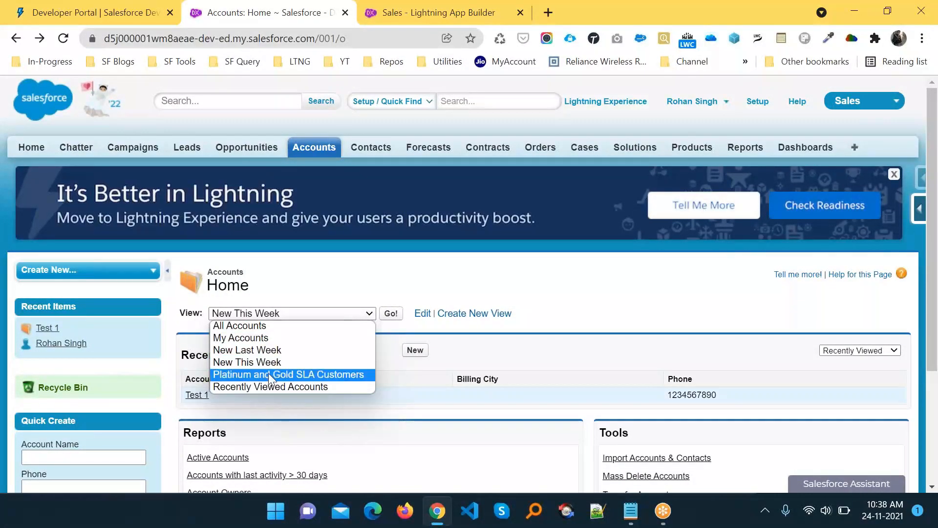
- Show the Recently Viewed Accounts list view and expand the Force.com Quick Access Menu
{"action": "left_click", "coordinate": [270, 387]}
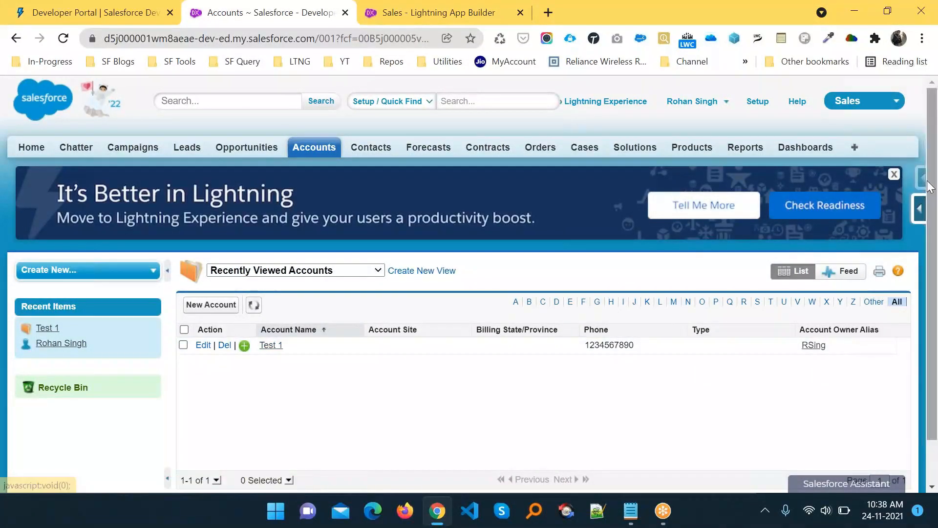
{"action": "left_click", "coordinate": [918, 215]}
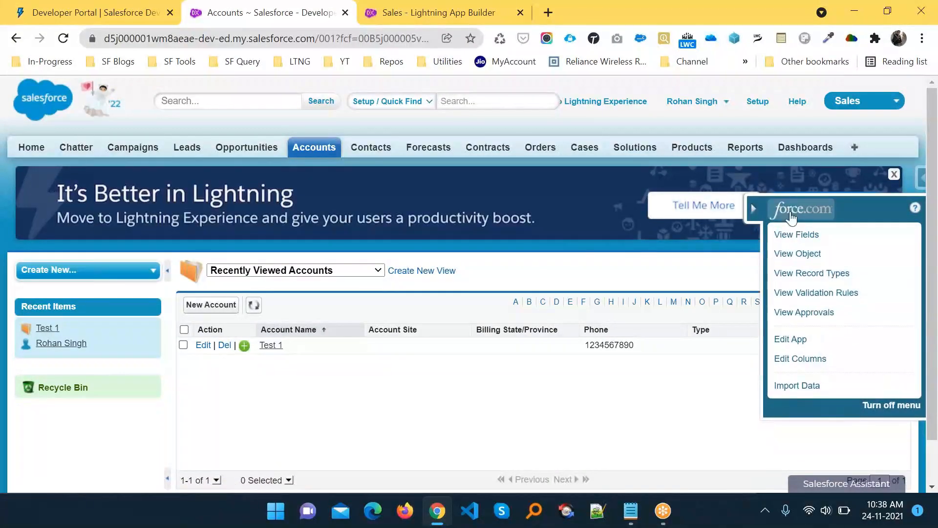
{"action": "left_click", "coordinate": [755, 207]}
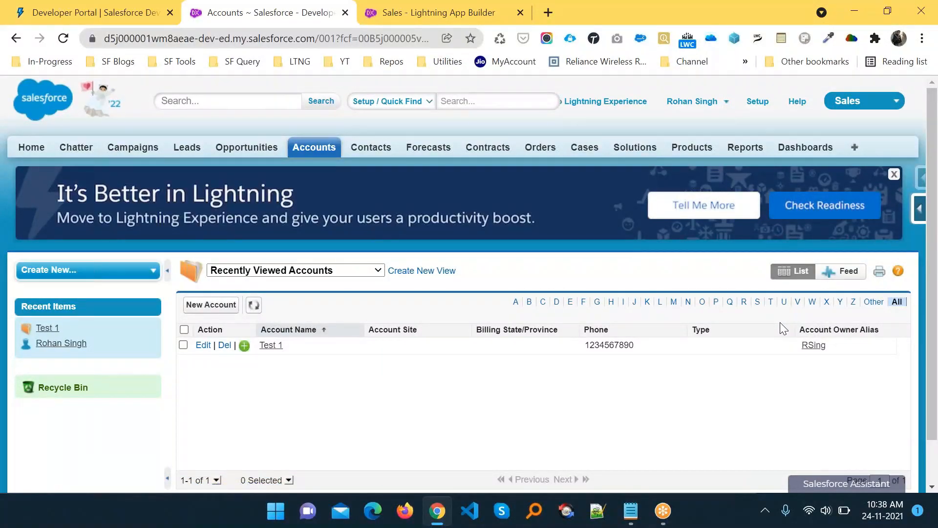
{"action": "left_click", "coordinate": [920, 209]}
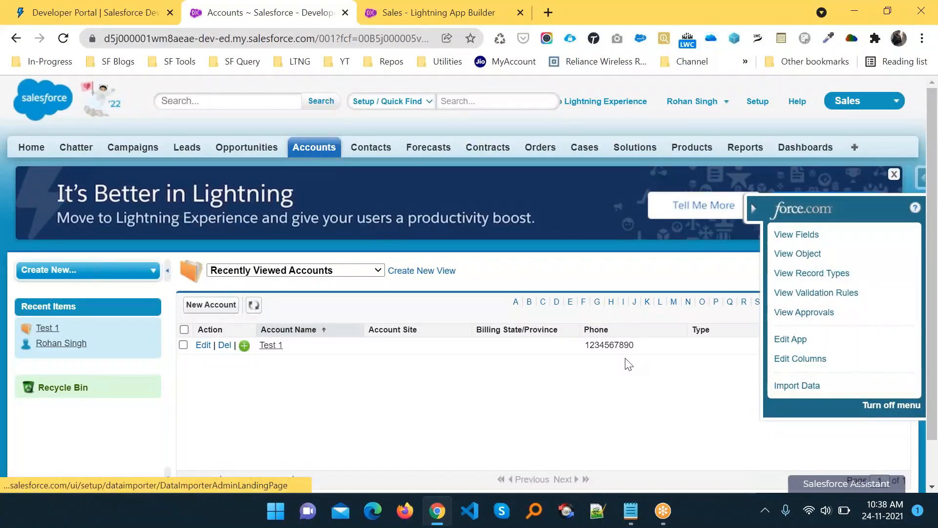
{"action": "key", "text": "alt+Tab"}
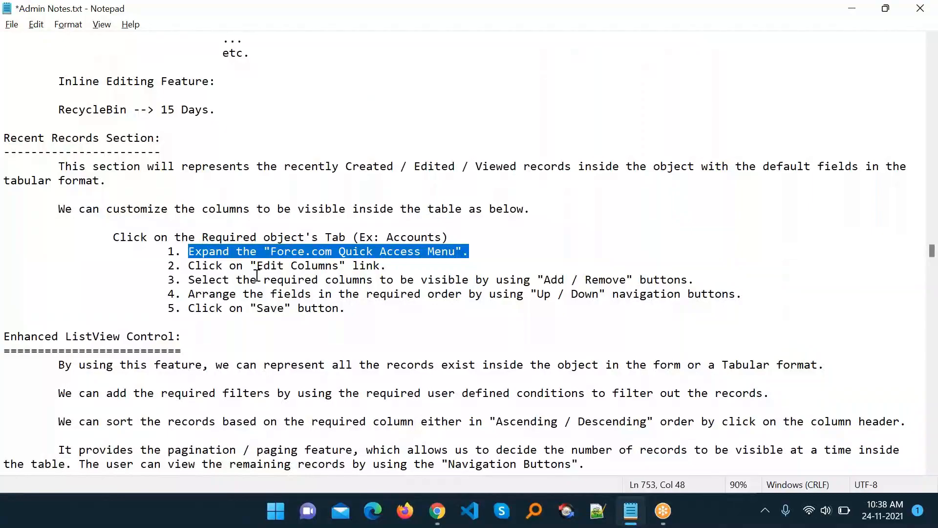
{"action": "key", "text": "alt+Tab"}
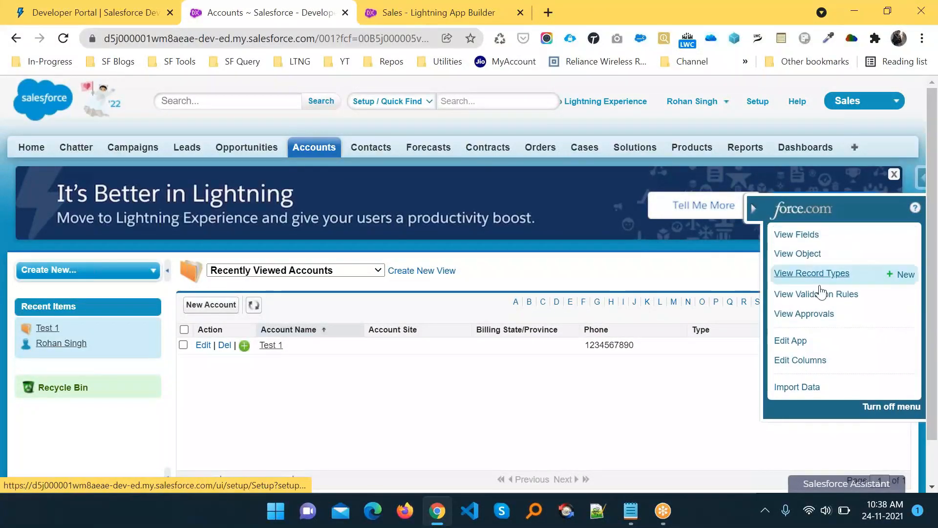
{"action": "left_click", "coordinate": [810, 364]}
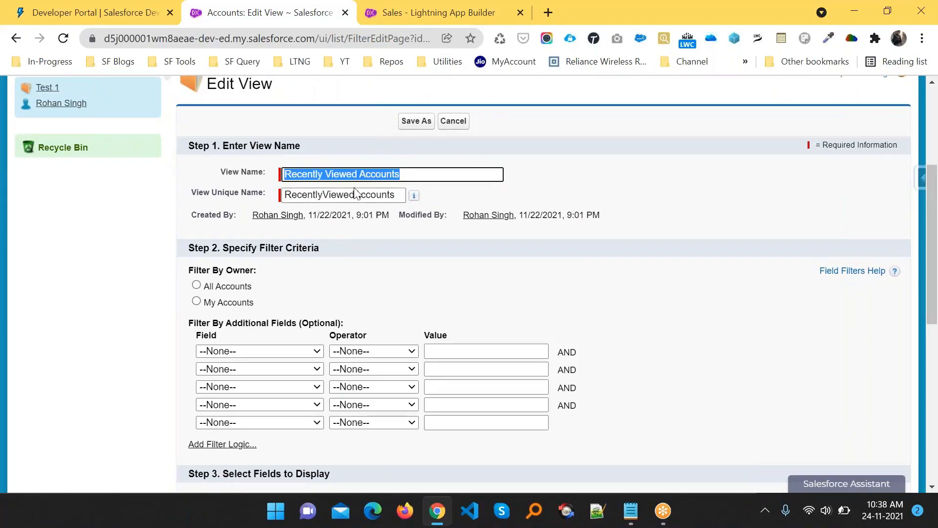
{"action": "scroll", "coordinate": [400, 333], "scroll_direction": "down", "scroll_amount": 2}
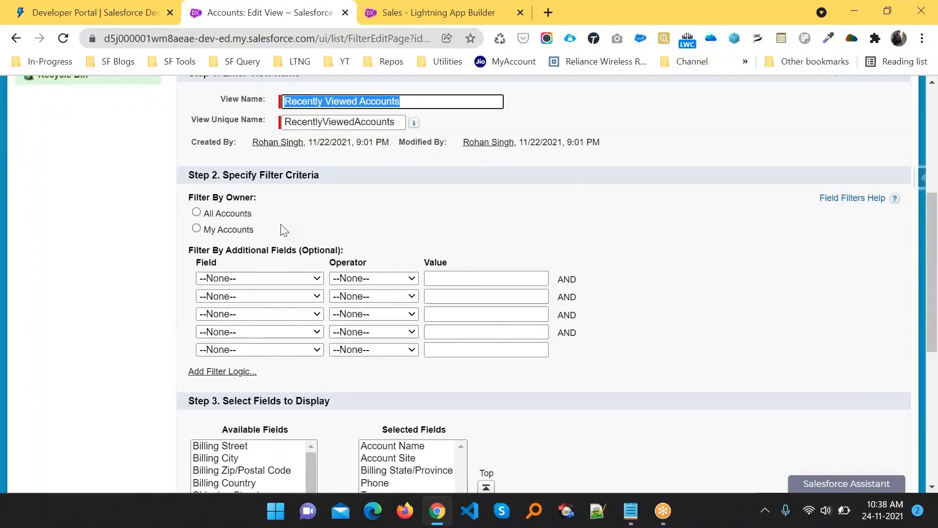
{"action": "scroll", "coordinate": [283, 229], "scroll_direction": "down", "scroll_amount": 2}
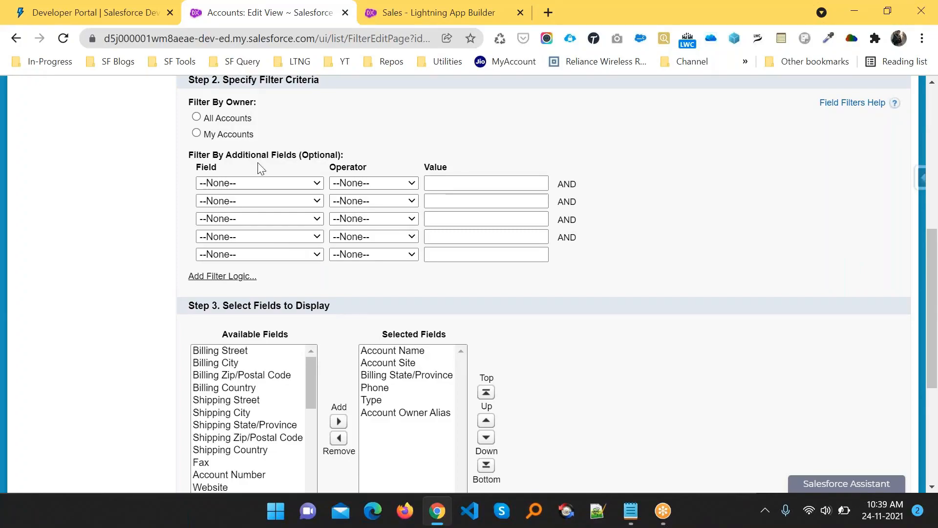
{"action": "scroll", "coordinate": [313, 234], "scroll_direction": "down", "scroll_amount": 1}
{"action": "scroll", "coordinate": [309, 230], "scroll_direction": "up", "scroll_amount": 1}
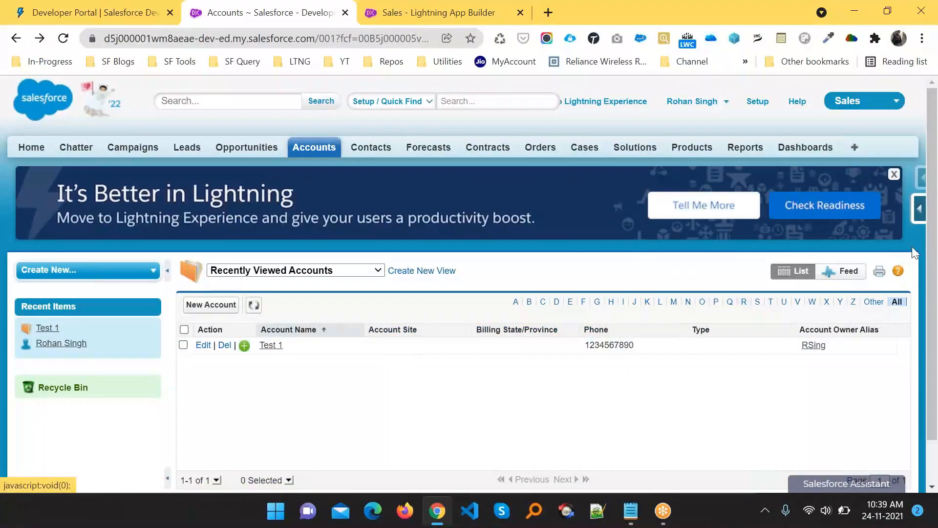
- Open Edit Columns for the Recently Viewed Accounts view, checking the column-selection steps in the notes
{"action": "left_click", "coordinate": [919, 210]}
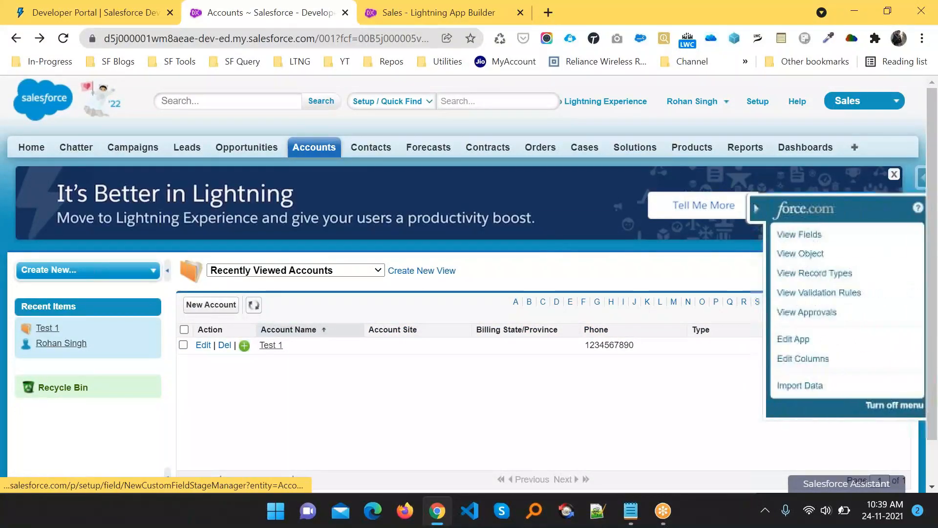
{"action": "left_click", "coordinate": [803, 366]}
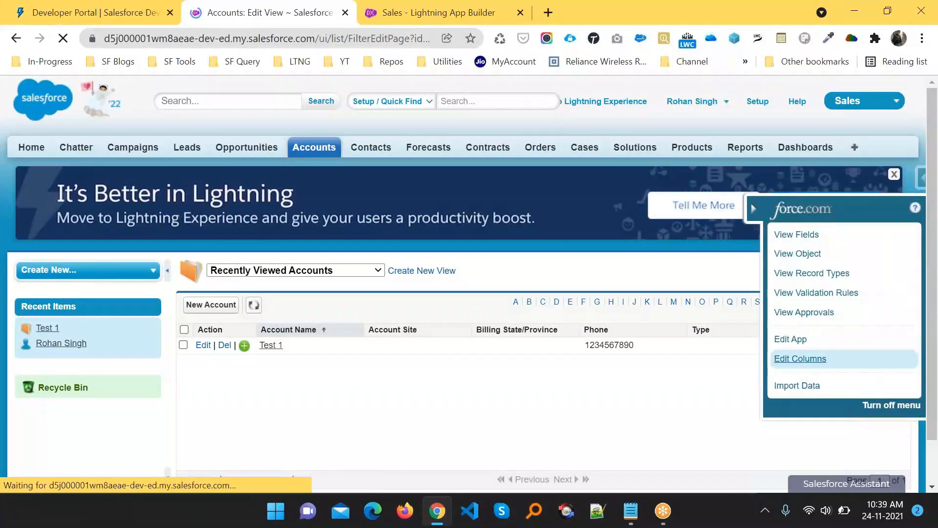
{"action": "scroll", "coordinate": [390, 284], "scroll_direction": "down", "scroll_amount": 8}
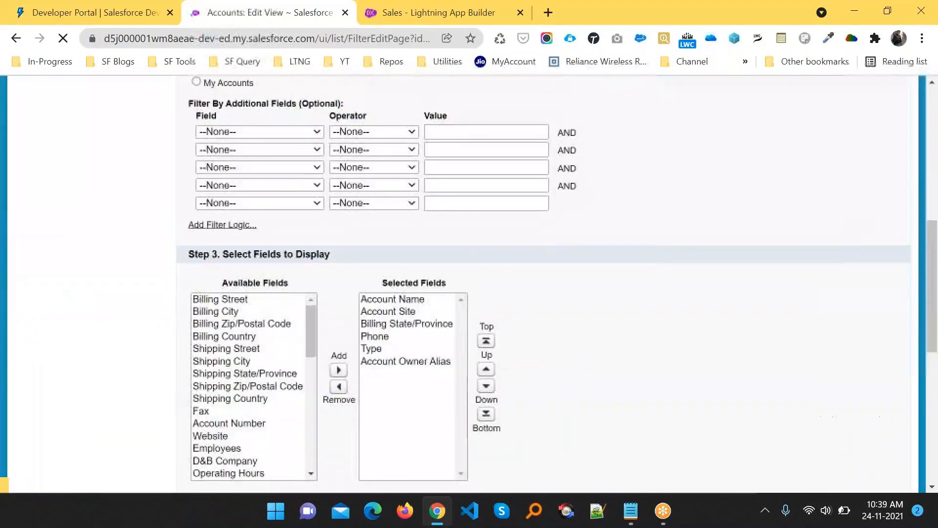
{"action": "scroll", "coordinate": [580, 386], "scroll_direction": "down", "scroll_amount": 6}
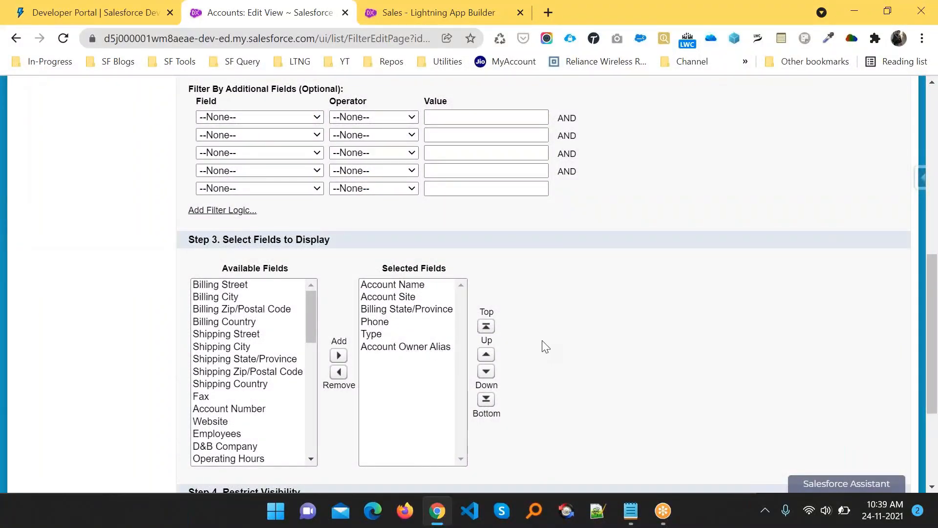
{"action": "key", "text": "alt+Tab"}
{"action": "left_click_drag", "start_coordinate": [209, 284], "coordinate": [731, 278]}
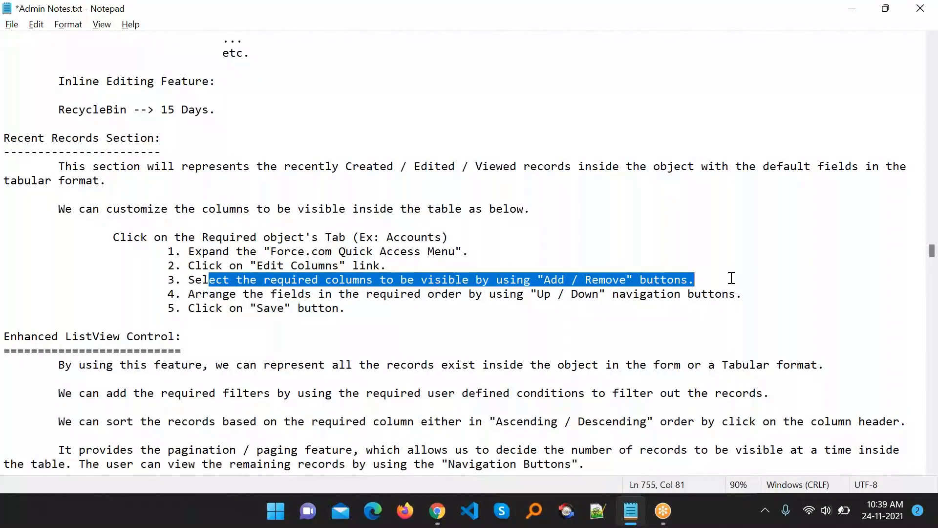
{"action": "double_click", "coordinate": [509, 294]}
{"action": "key", "text": "alt+Tab"}
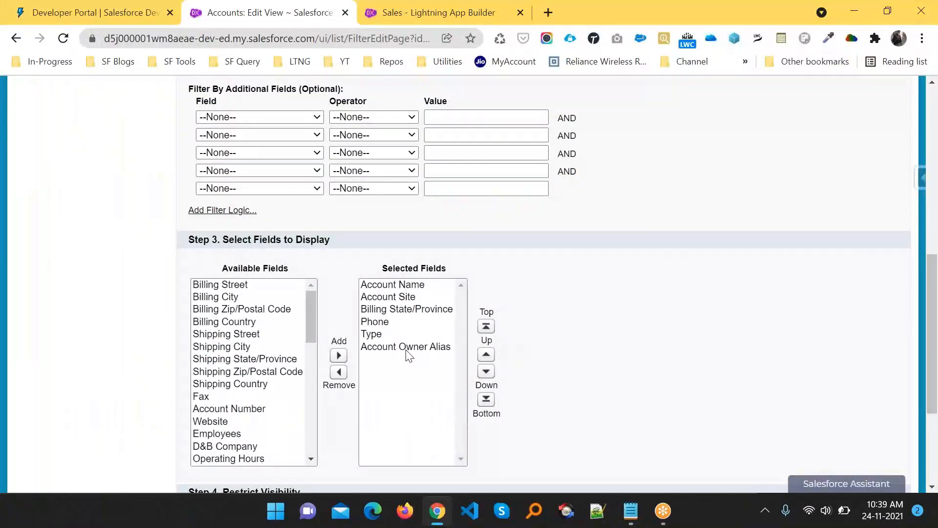
- Move Fax from Available Fields into the selected display fields
{"action": "left_click", "coordinate": [205, 399]}
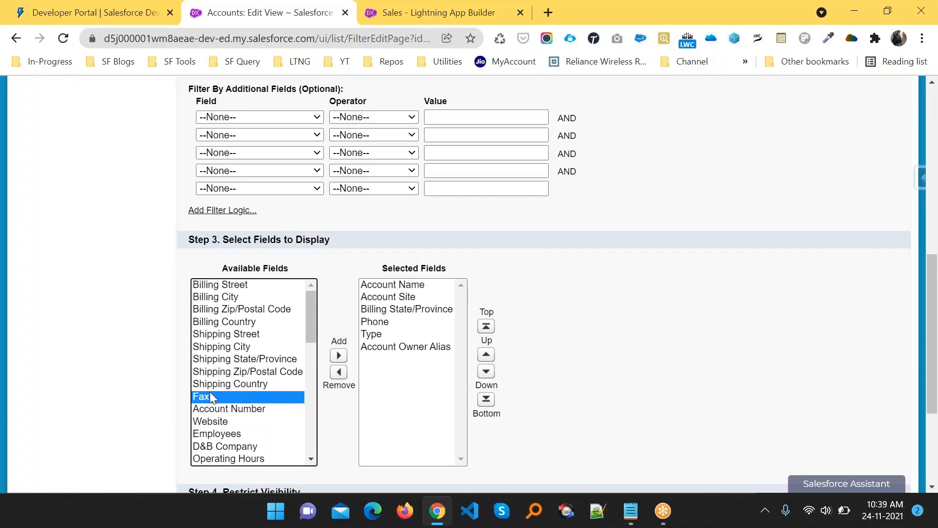
{"action": "left_click", "coordinate": [339, 356]}
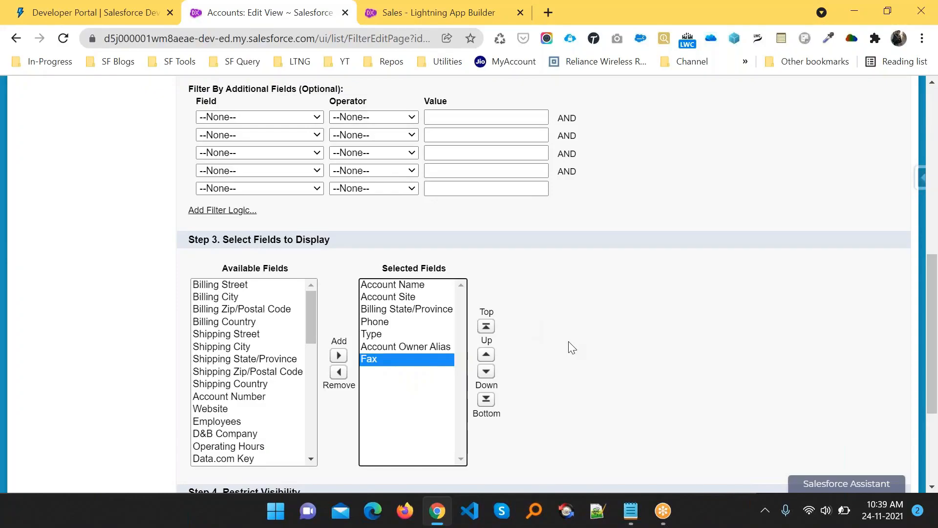
{"action": "scroll", "coordinate": [572, 347], "scroll_direction": "down", "scroll_amount": 4}
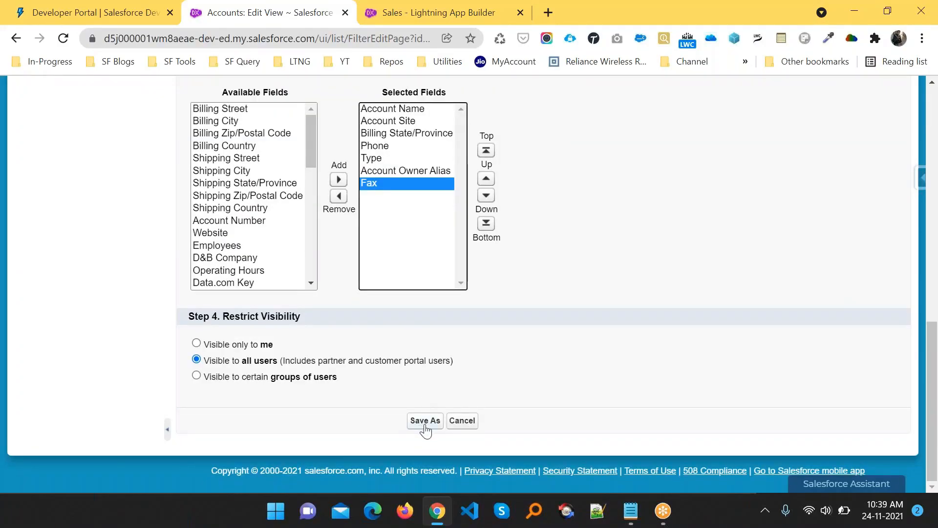
{"action": "scroll", "coordinate": [506, 368], "scroll_direction": "up", "scroll_amount": 10}
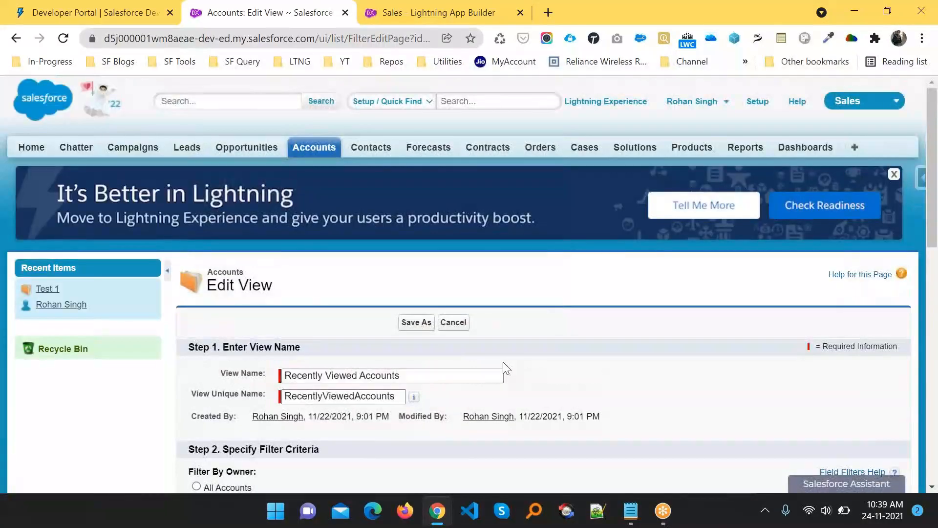
- After the duplicate-name error, append 1 to View Name and View Unique Name, re-add Fax, and Save As
{"action": "left_click", "coordinate": [412, 323]}
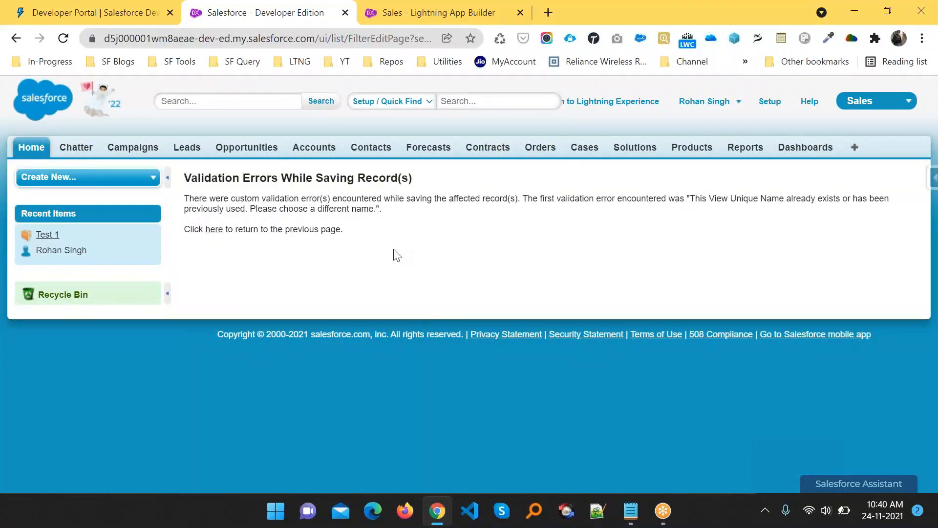
{"action": "key", "text": "alt+Left"}
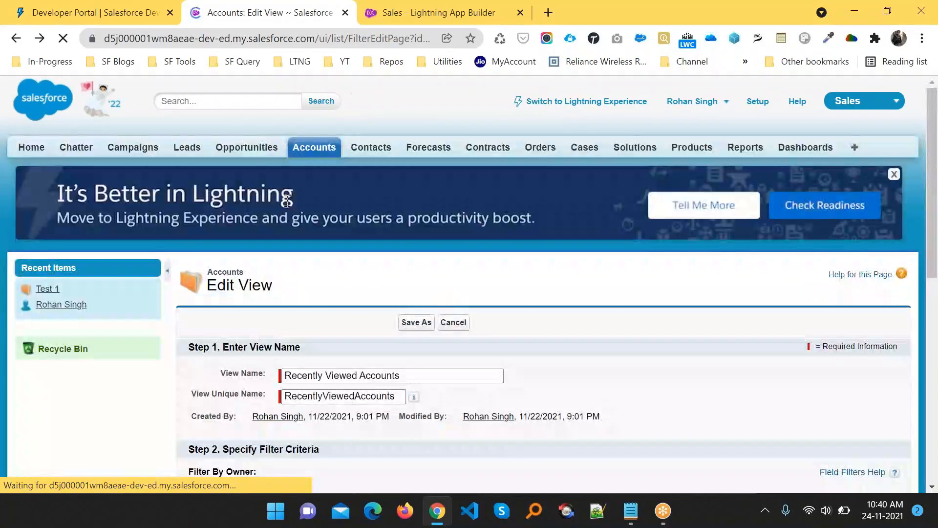
{"action": "left_click", "coordinate": [410, 377]}
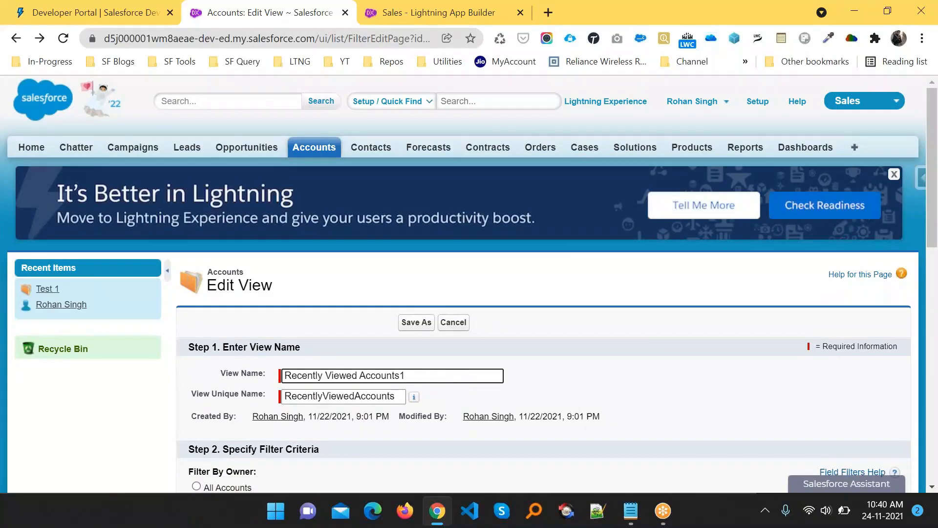
{"action": "left_click", "coordinate": [404, 396]}
{"action": "type", "text": "1"}
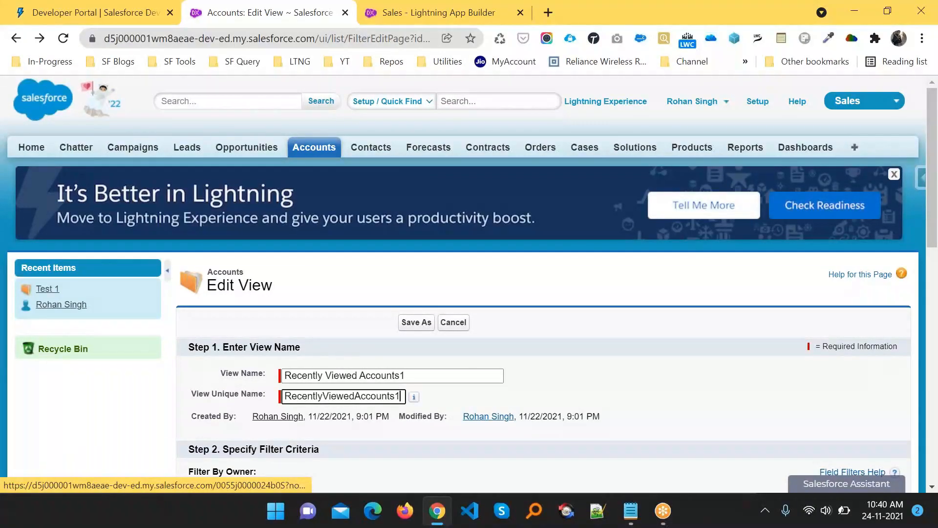
{"action": "scroll", "coordinate": [470, 274], "scroll_direction": "down", "scroll_amount": 15}
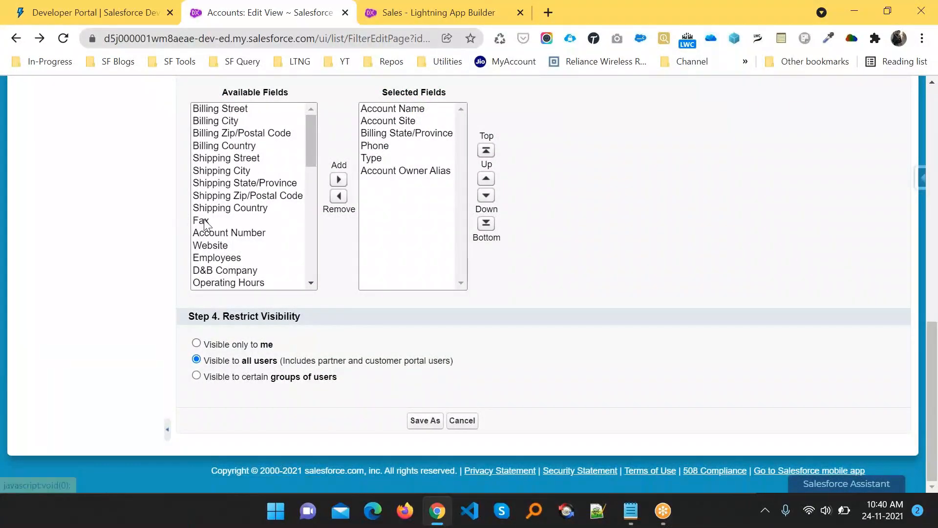
{"action": "left_click", "coordinate": [204, 221]}
{"action": "left_click", "coordinate": [340, 180]}
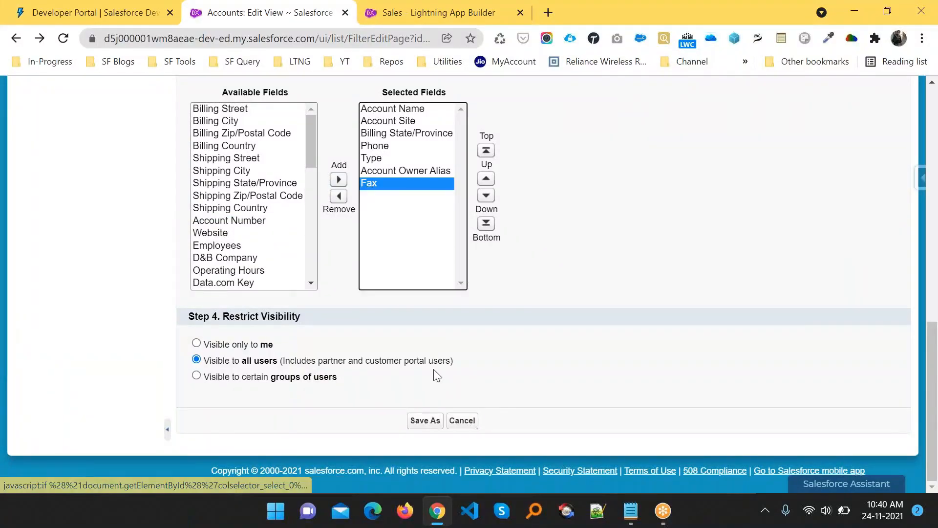
{"action": "left_click", "coordinate": [423, 422]}
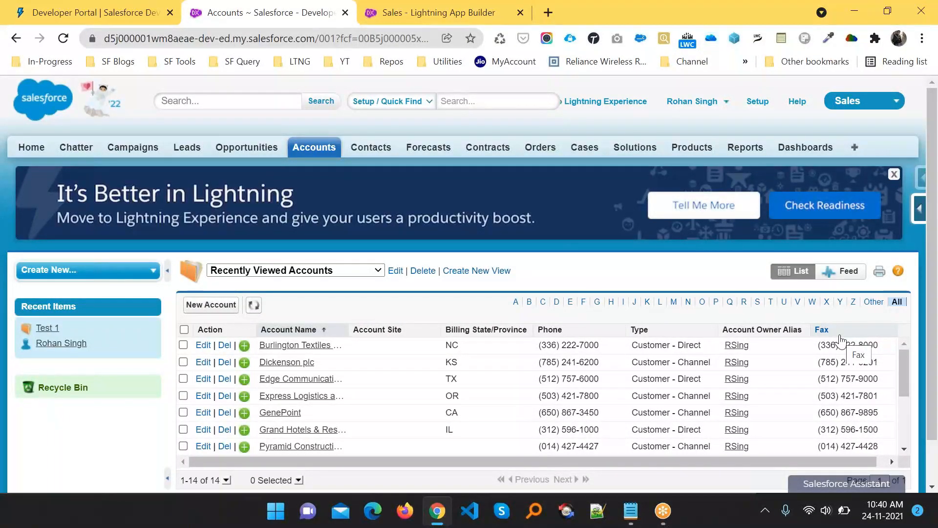
- Remove Fax from the Recently Viewed Accounts columns and save the view
{"action": "left_click", "coordinate": [921, 225]}
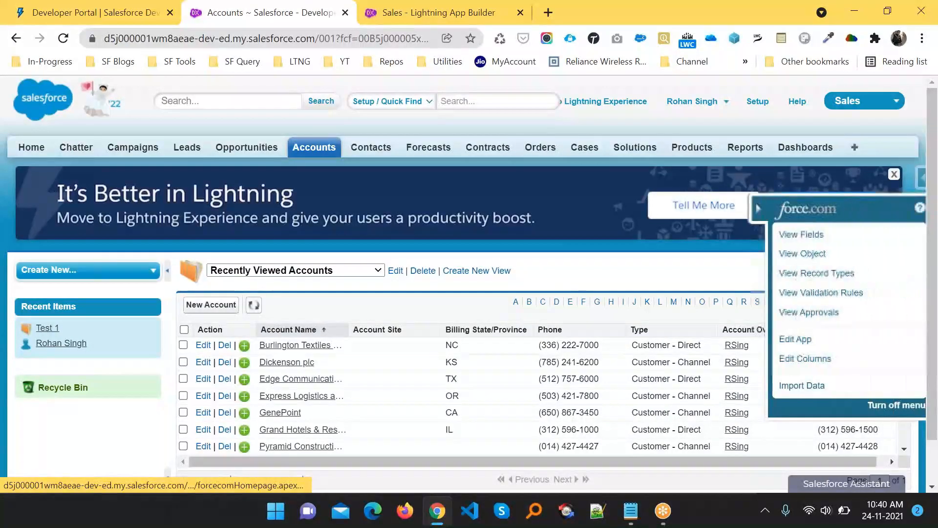
{"action": "left_click", "coordinate": [801, 359]}
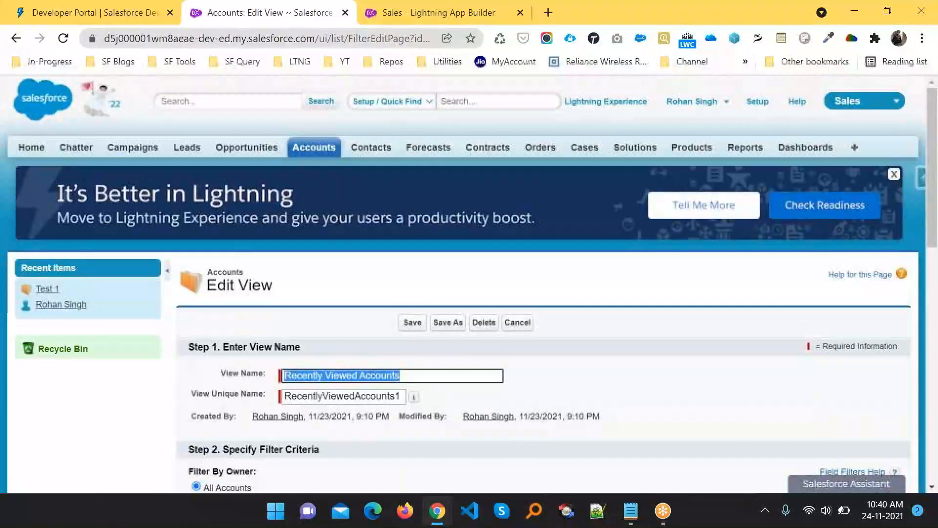
{"action": "scroll", "coordinate": [410, 436], "scroll_direction": "down", "scroll_amount": 2}
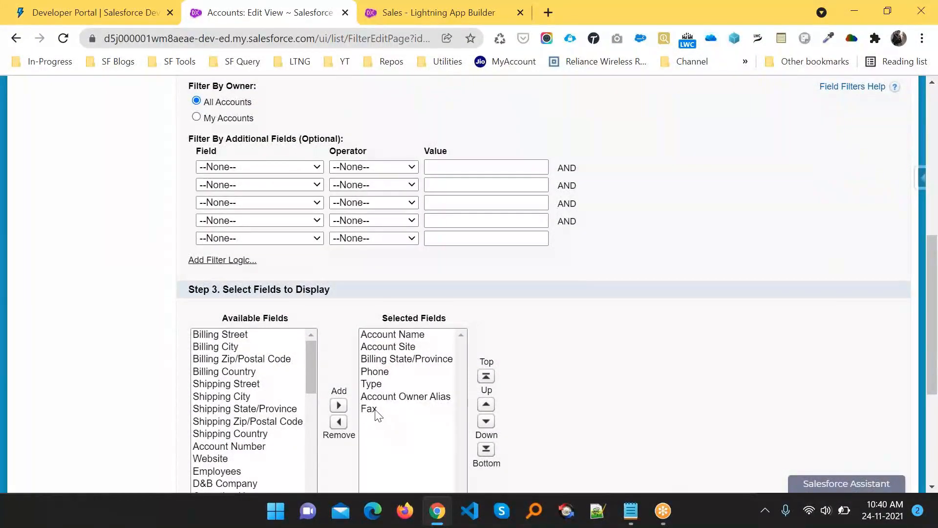
{"action": "left_click", "coordinate": [377, 410]}
{"action": "left_click", "coordinate": [338, 421]}
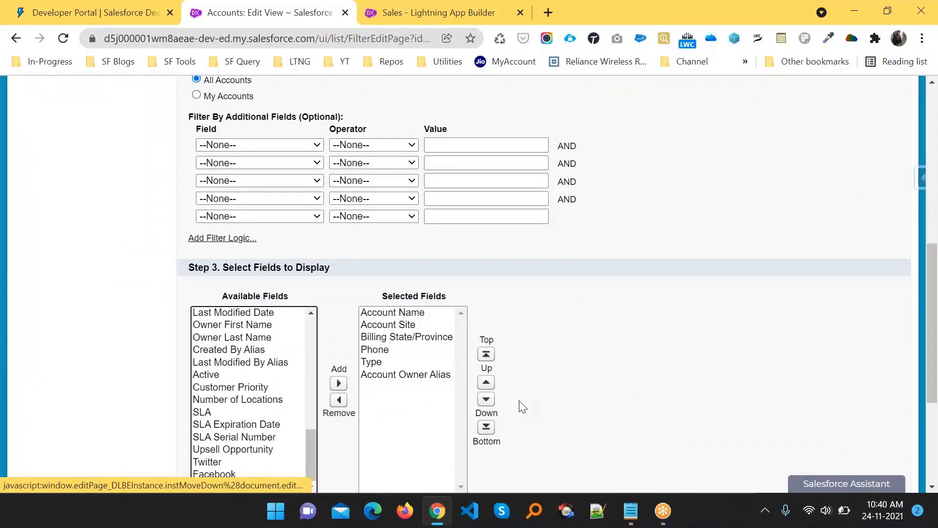
{"action": "scroll", "coordinate": [523, 406], "scroll_direction": "down", "scroll_amount": 4}
{"action": "left_click", "coordinate": [421, 421]}
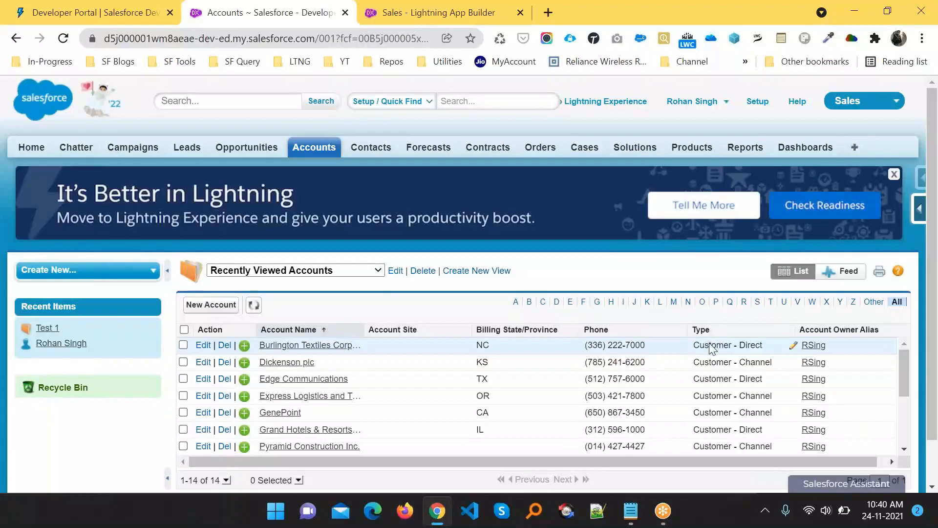
- Highlight the 'we can represent all the records… Tabular format' sentence in Admin Notes.txt, then return to Salesforce
{"action": "key", "text": "alt+Tab"}
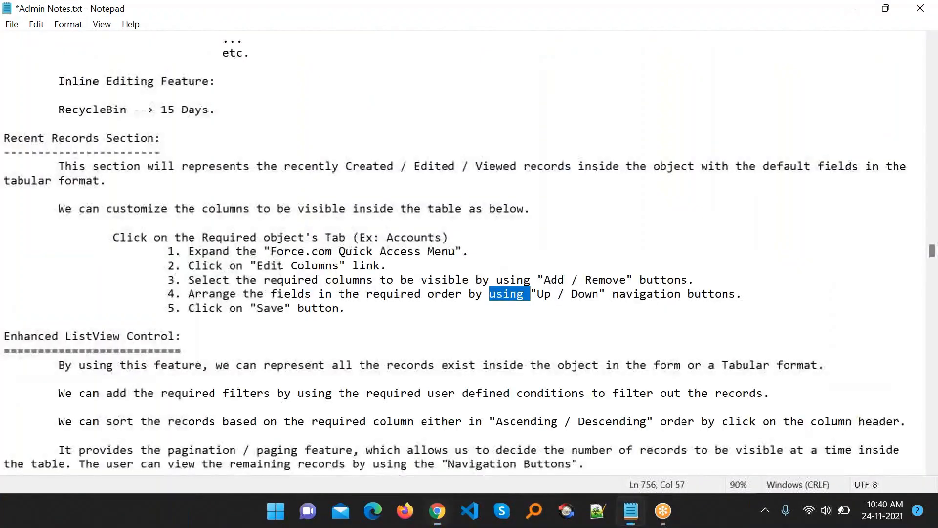
{"action": "scroll", "coordinate": [385, 318], "scroll_direction": "down", "scroll_amount": 4}
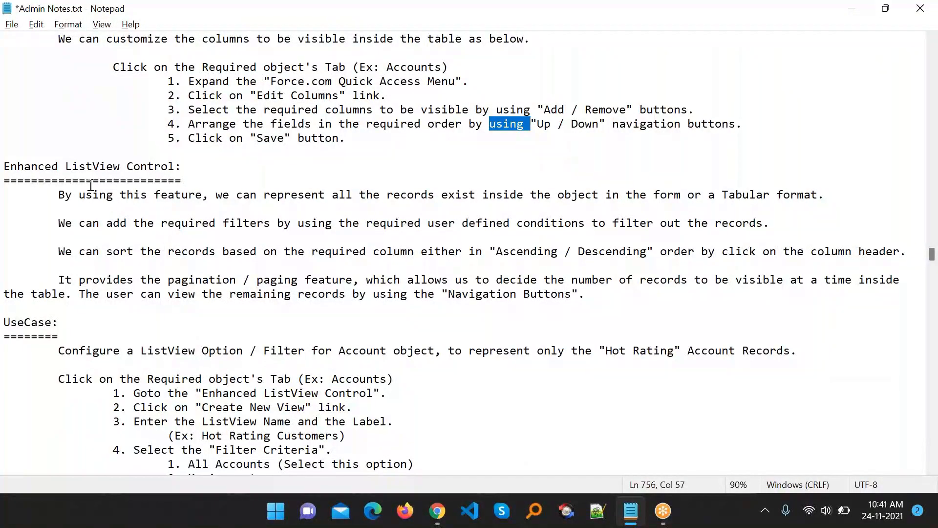
{"action": "left_click_drag", "start_coordinate": [55, 194], "coordinate": [236, 200]}
{"action": "left_click", "coordinate": [235, 198]}
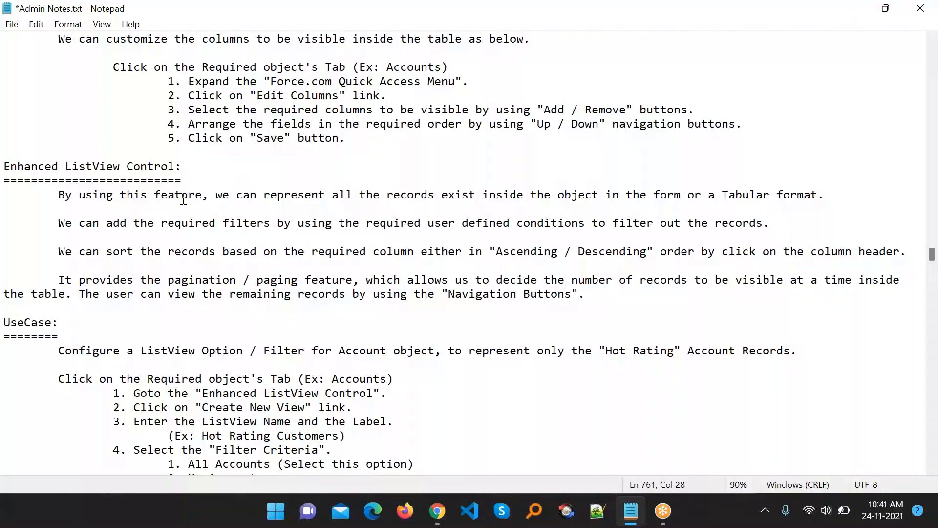
{"action": "left_click_drag", "start_coordinate": [223, 195], "coordinate": [829, 193]}
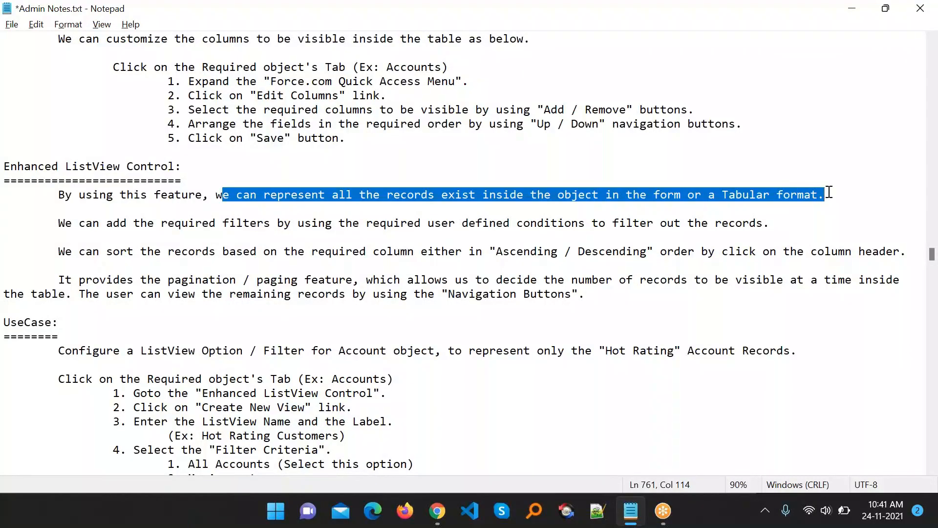
{"action": "key", "text": "alt+Tab"}
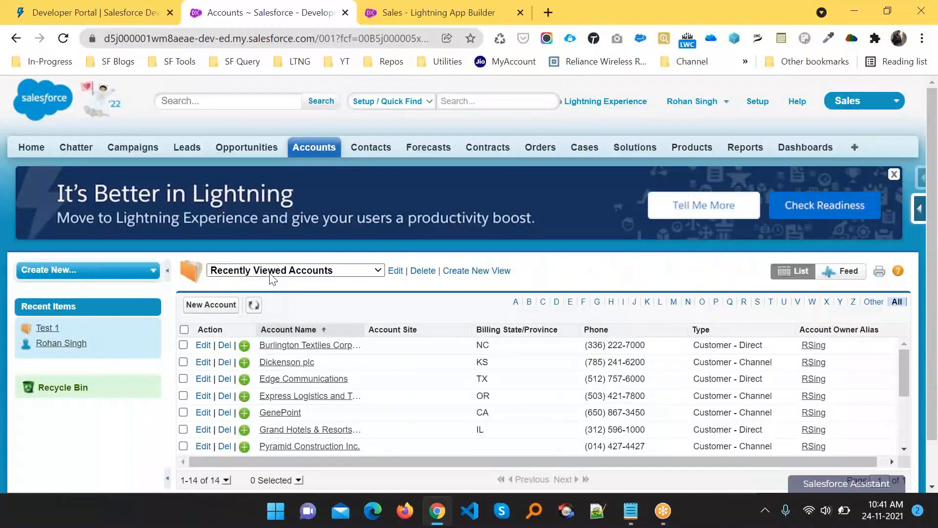
- Switch to All Accounts to browse the 14 accounts, then return to Recently Viewed Accounts
{"action": "left_click", "coordinate": [271, 274]}
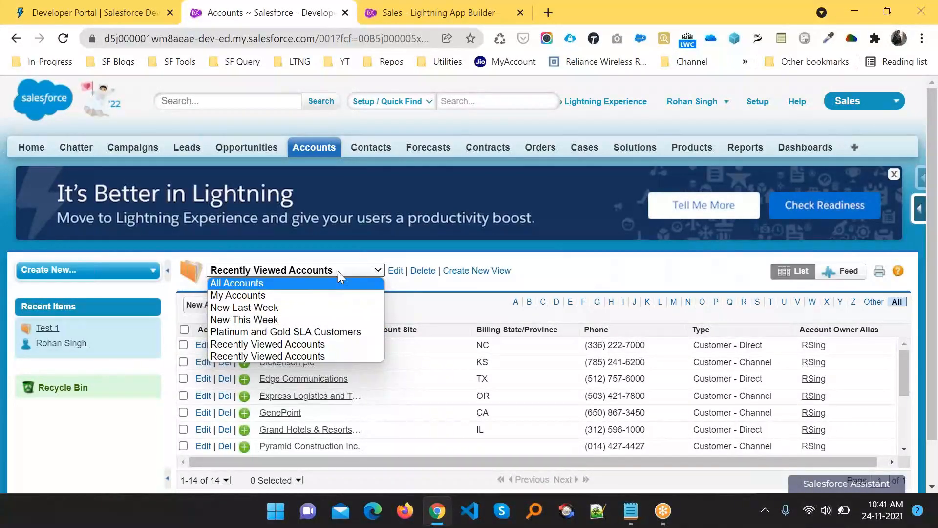
{"action": "left_click", "coordinate": [259, 283]}
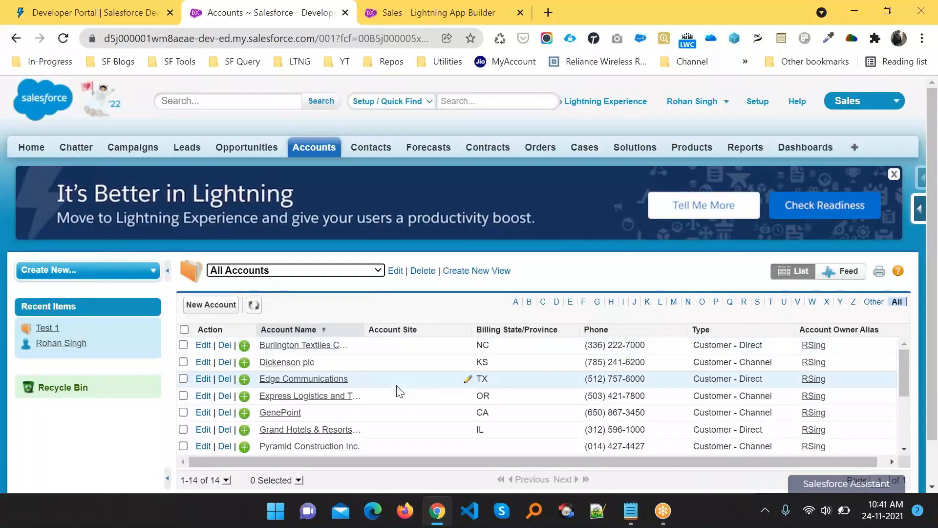
{"action": "scroll", "coordinate": [398, 390], "scroll_direction": "down", "scroll_amount": 3}
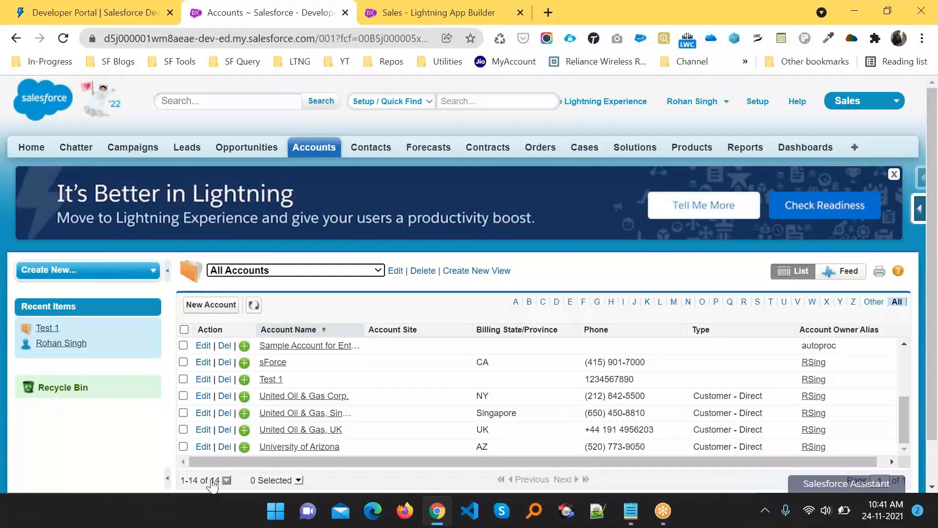
{"action": "left_click", "coordinate": [303, 271]}
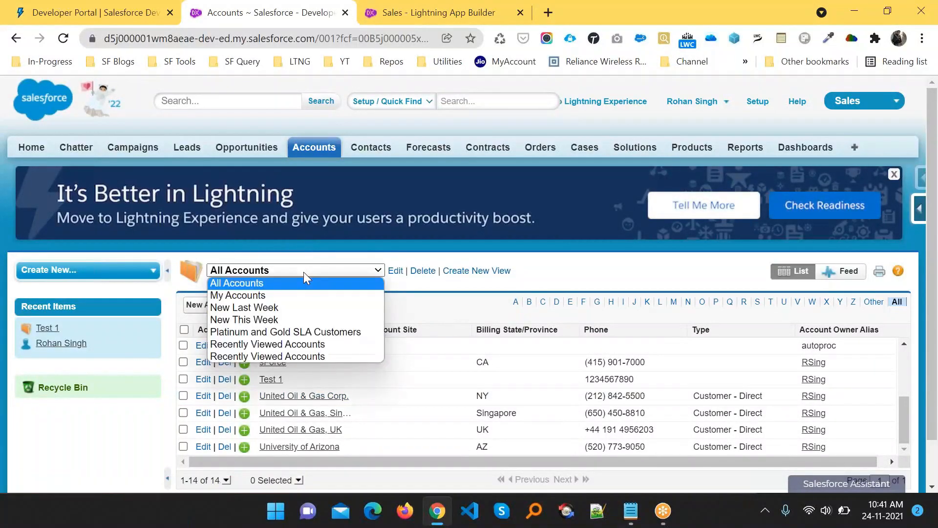
{"action": "left_click", "coordinate": [273, 348]}
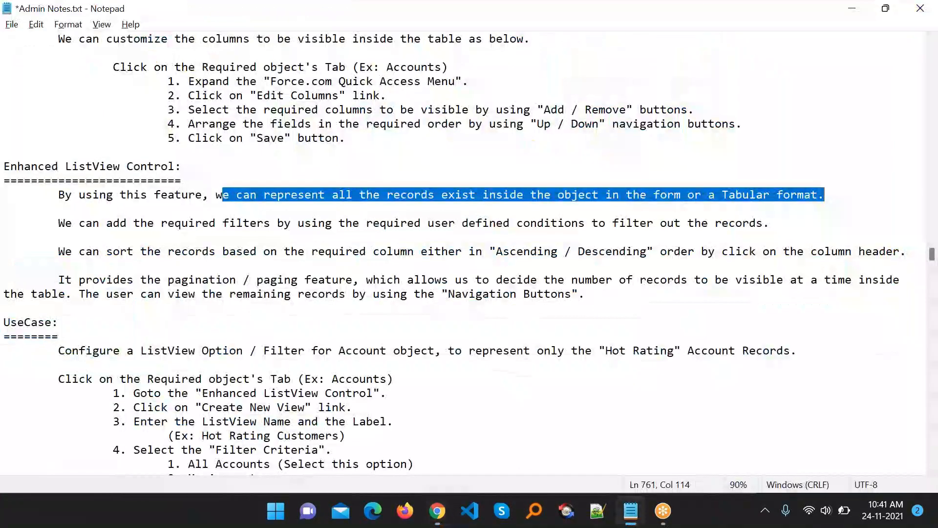
- Highlight the note about adding filters in Admin Notes, then return to Salesforce
{"action": "key", "text": "alt+Tab"}
{"action": "left_click_drag", "start_coordinate": [55, 225], "coordinate": [794, 227]}
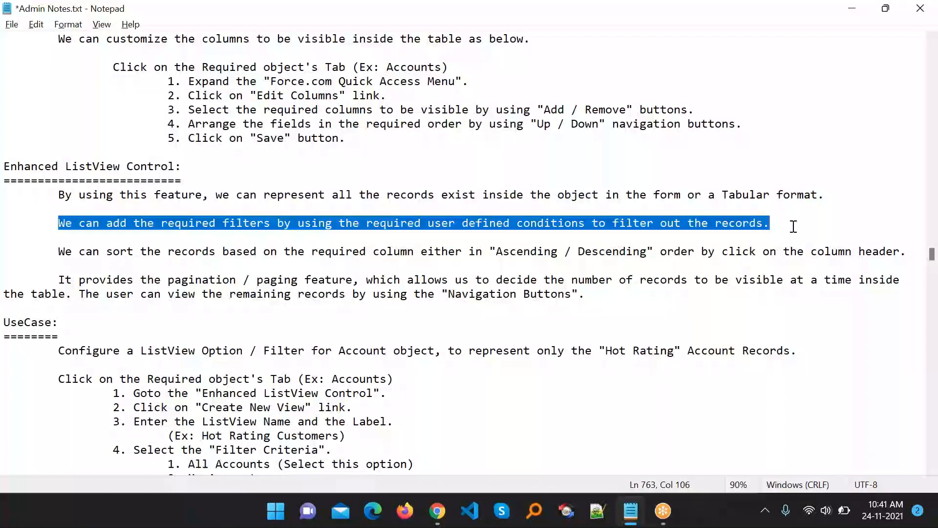
{"action": "key", "text": "alt+Tab"}
- Switch the Accounts list to All Accounts and scroll through the 14 accounts
{"action": "left_click", "coordinate": [320, 275]}
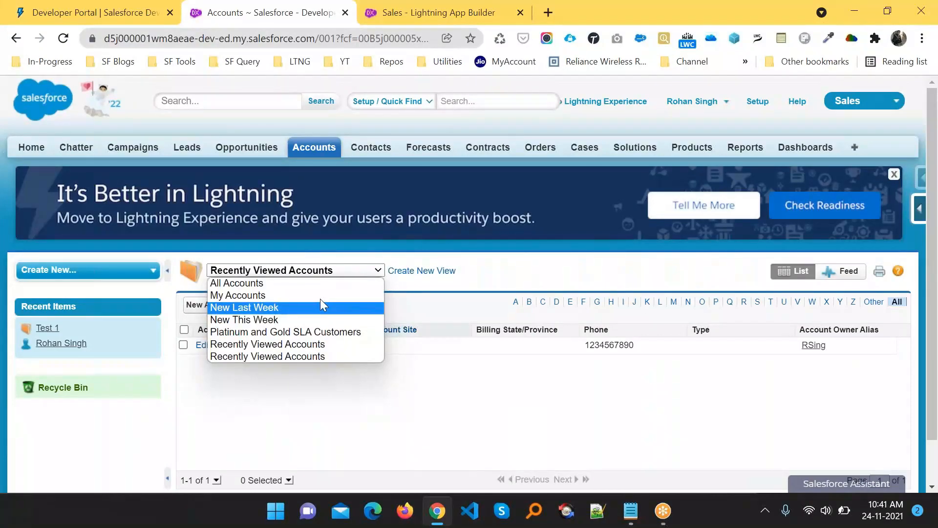
{"action": "left_click", "coordinate": [278, 282]}
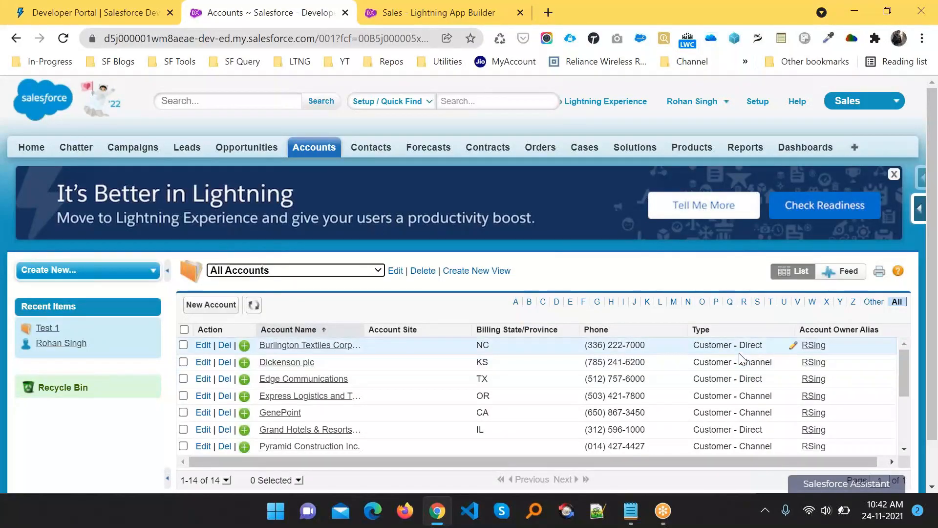
{"action": "scroll", "coordinate": [740, 358], "scroll_direction": "down", "scroll_amount": 3}
{"action": "scroll", "coordinate": [740, 358], "scroll_direction": "up", "scroll_amount": 3}
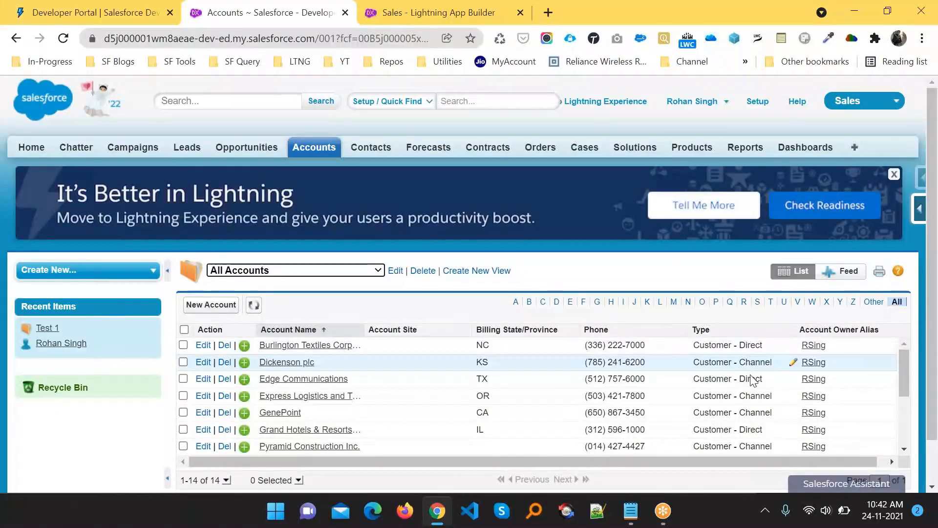
{"action": "scroll", "coordinate": [754, 431], "scroll_direction": "down", "scroll_amount": 3}
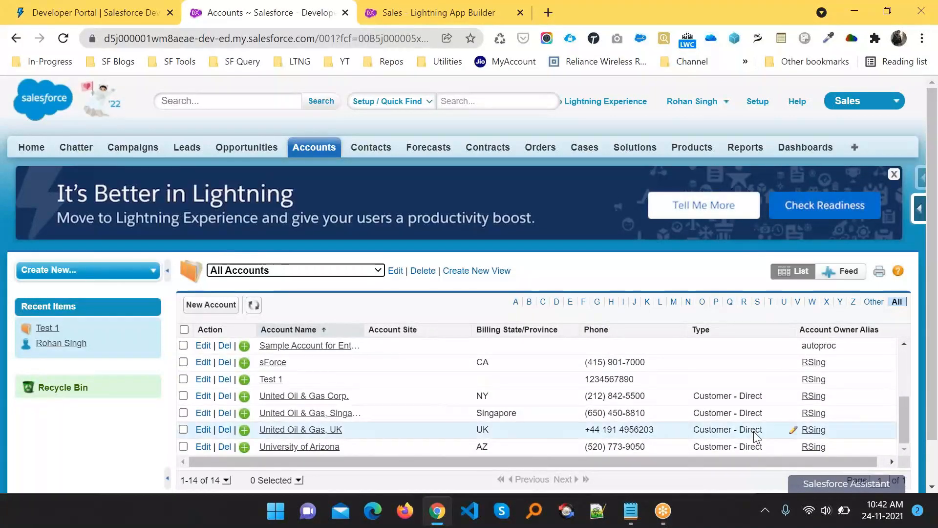
{"action": "scroll", "coordinate": [756, 436], "scroll_direction": "up", "scroll_amount": 3}
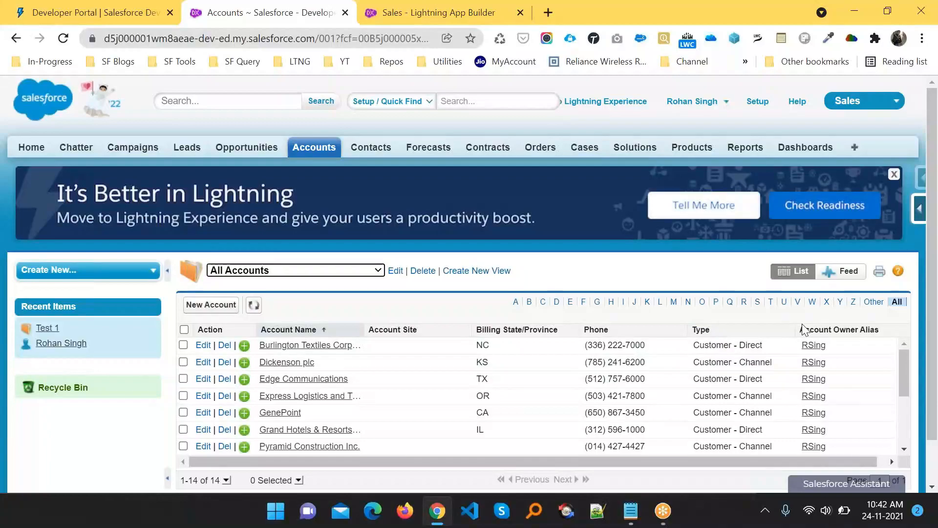
- Review the view's column and filter settings in Edit Columns, then go back to the Accounts list
{"action": "left_click", "coordinate": [920, 215]}
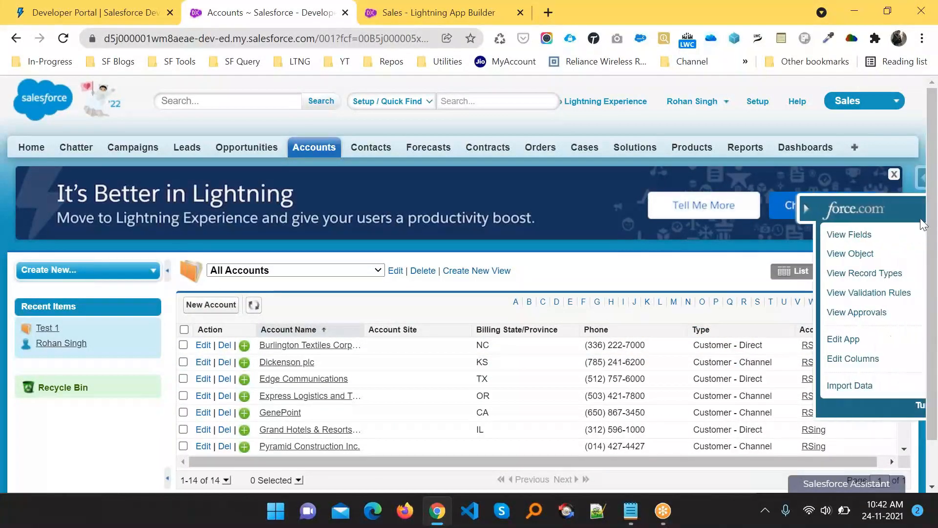
{"action": "left_click", "coordinate": [822, 364]}
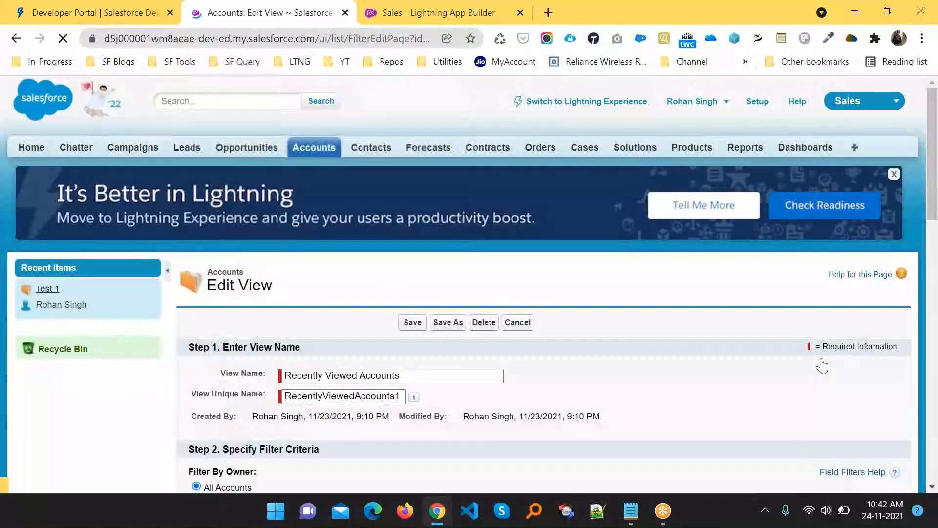
{"action": "scroll", "coordinate": [655, 362], "scroll_direction": "down", "scroll_amount": 2}
{"action": "scroll", "coordinate": [654, 361], "scroll_direction": "down", "scroll_amount": 4}
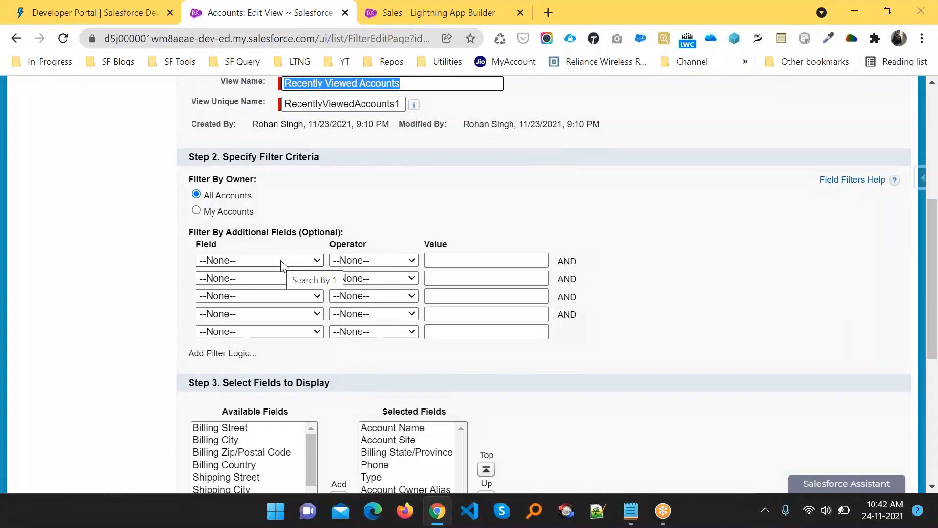
{"action": "scroll", "coordinate": [282, 266], "scroll_direction": "down", "scroll_amount": 2}
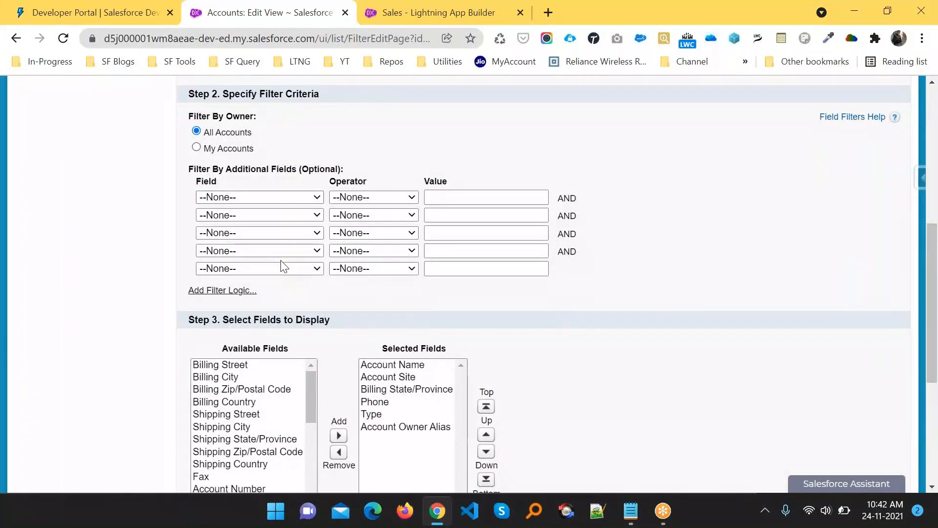
{"action": "key", "text": "alt+Left"}
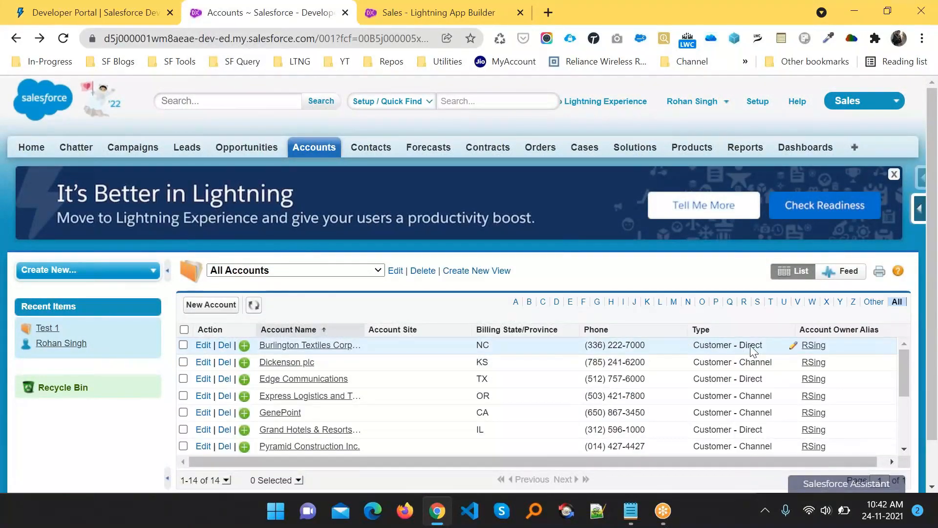
- Add a filter Type equals Customer - Direct to Recently Viewed Accounts and save it
{"action": "left_click", "coordinate": [920, 208]}
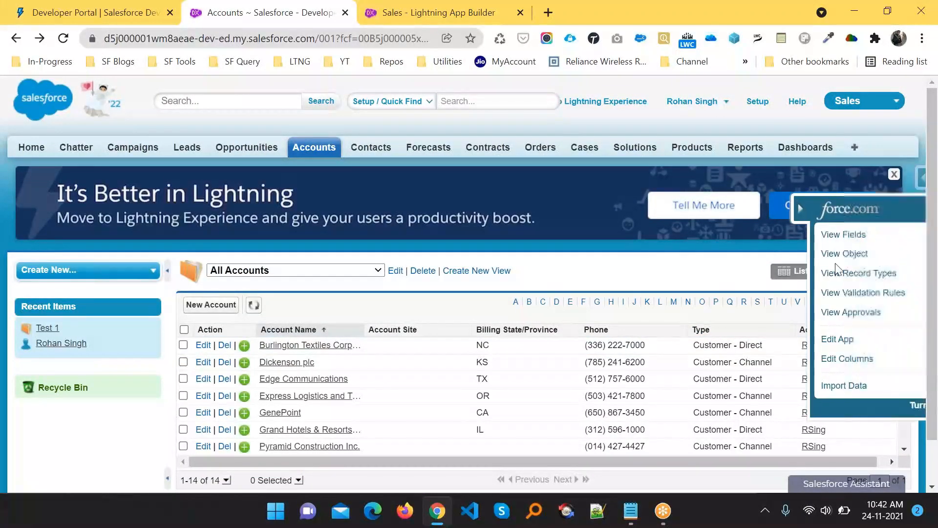
{"action": "left_click", "coordinate": [797, 361]}
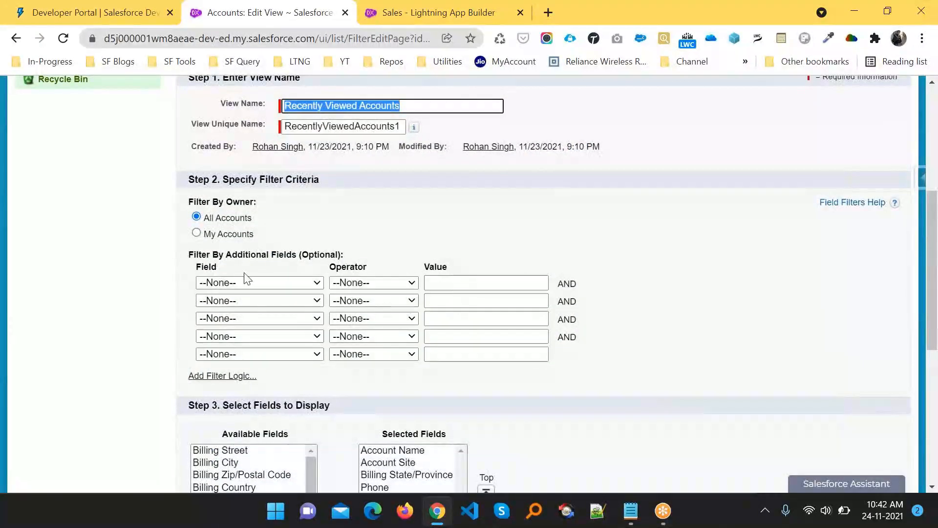
{"action": "left_click", "coordinate": [244, 282]}
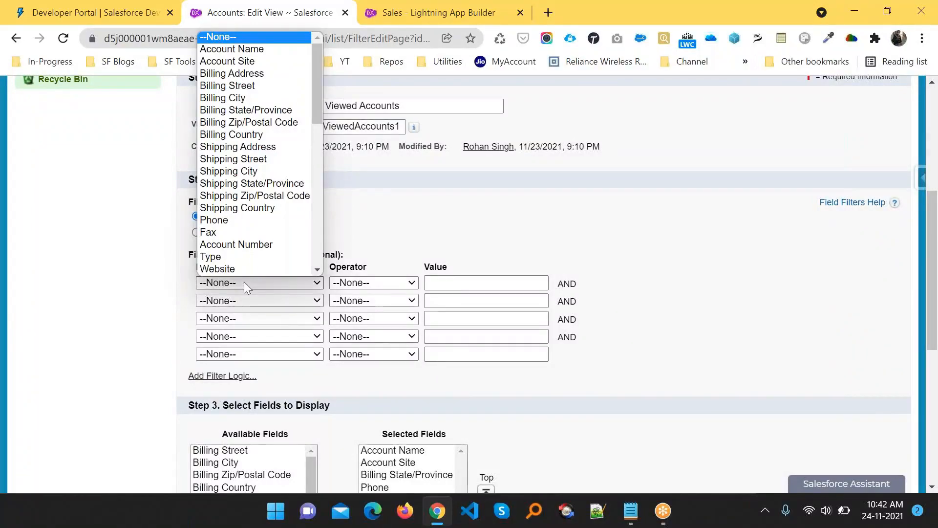
{"action": "key", "text": "t"}
{"action": "key", "text": "Return"}
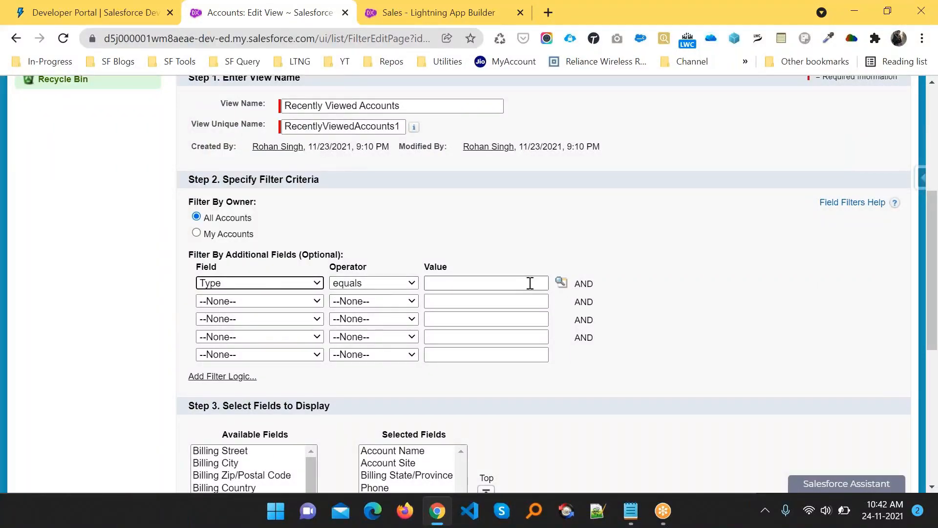
{"action": "left_click", "coordinate": [561, 284]}
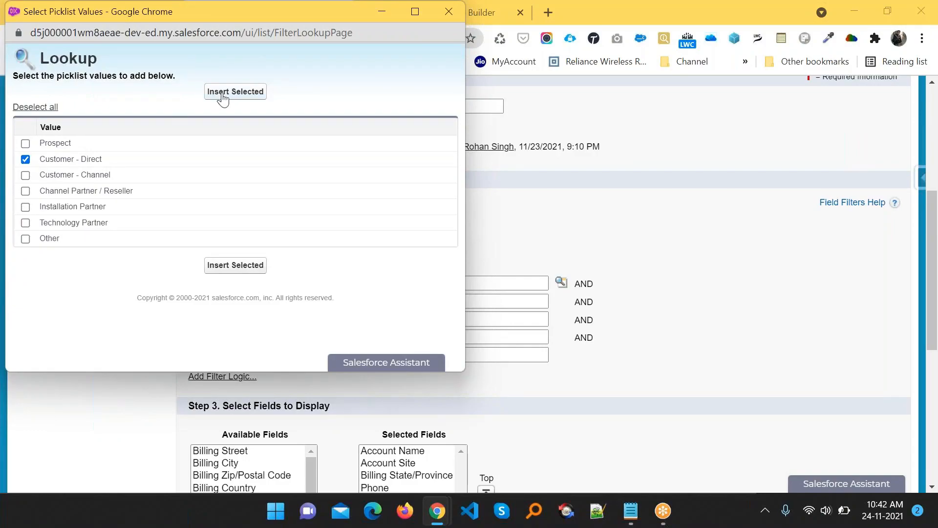
{"action": "left_click", "coordinate": [220, 94]}
{"action": "scroll", "coordinate": [604, 377], "scroll_direction": "down", "scroll_amount": 1}
{"action": "scroll", "coordinate": [606, 380], "scroll_direction": "down", "scroll_amount": 6}
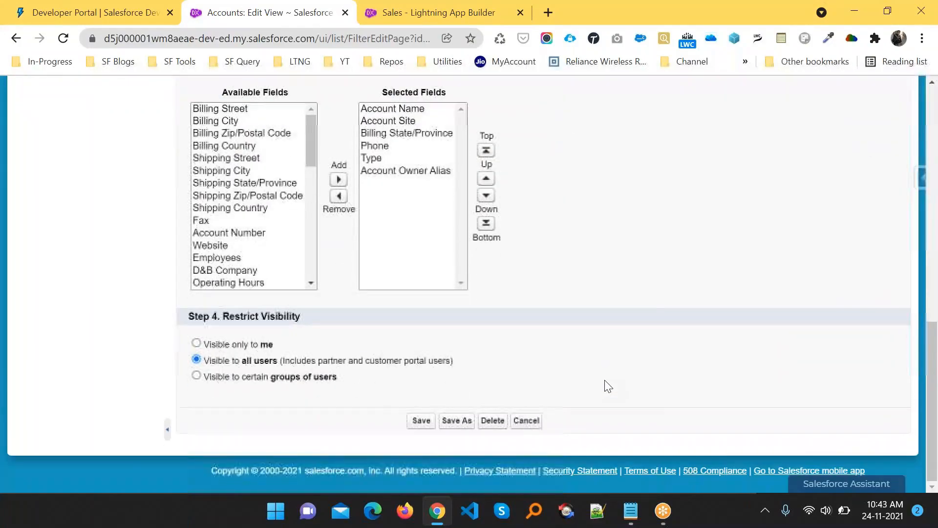
{"action": "left_click", "coordinate": [420, 421]}
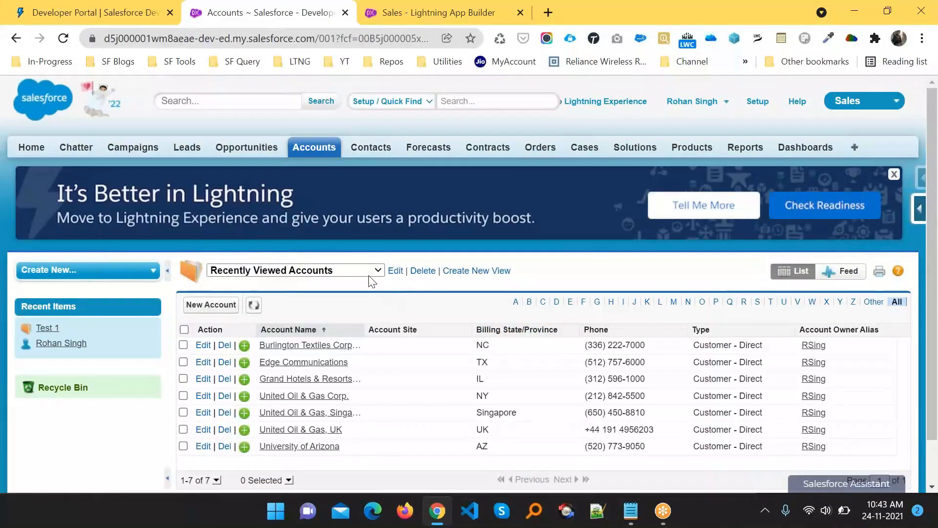
{"action": "left_click", "coordinate": [273, 270]}
- Show All Accounts and scroll through the list
{"action": "left_click", "coordinate": [270, 284]}
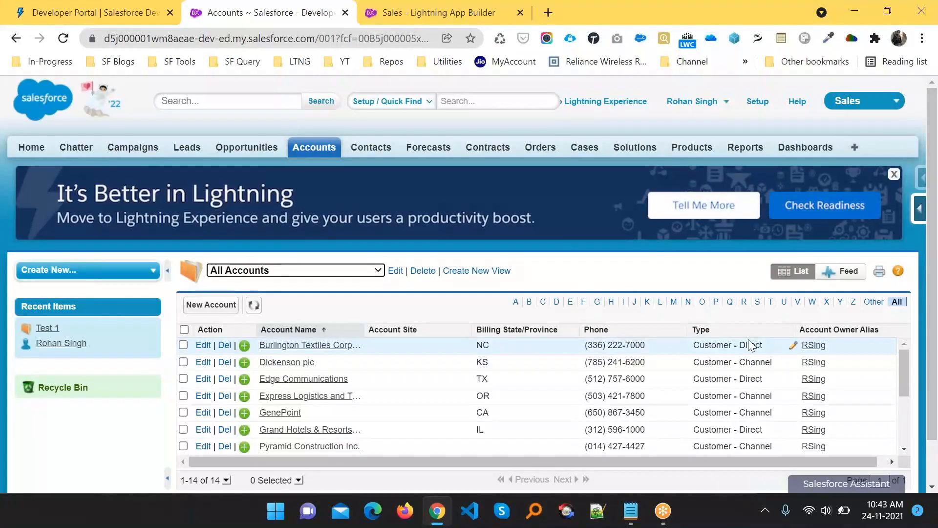
{"action": "scroll", "coordinate": [714, 362], "scroll_direction": "down", "scroll_amount": 1}
{"action": "scroll", "coordinate": [714, 362], "scroll_direction": "down", "scroll_amount": 2}
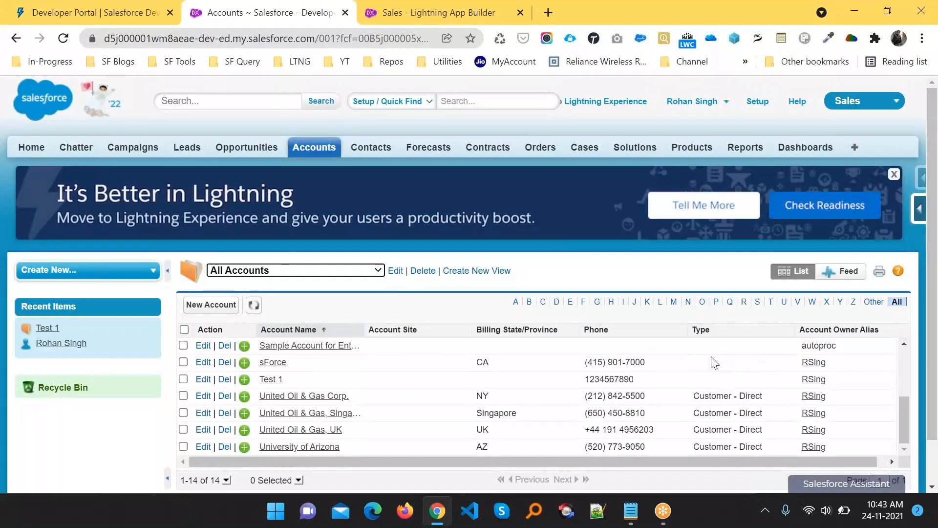
{"action": "scroll", "coordinate": [712, 362], "scroll_direction": "up", "scroll_amount": 3}
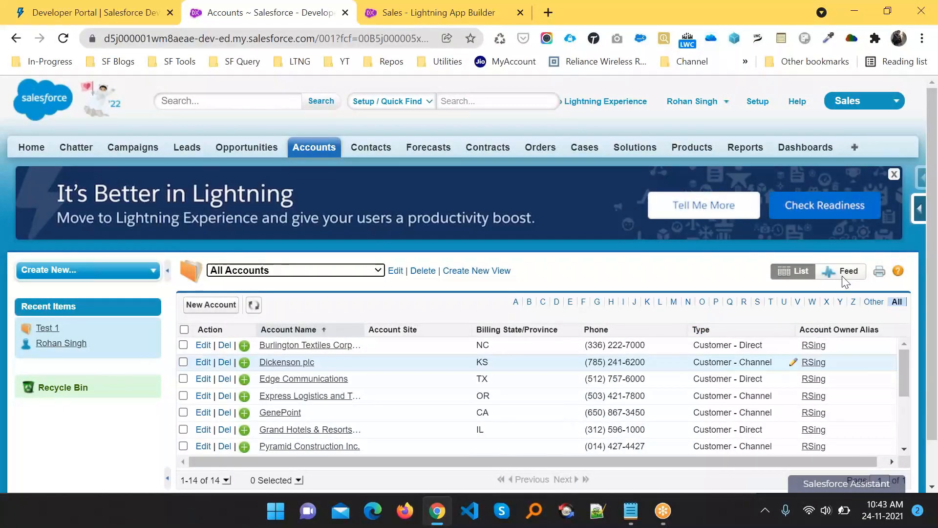
- Re-save the Recently Viewed Accounts view with its Type equals Customer - Direct filter
{"action": "mouse_move", "coordinate": [920, 218]}
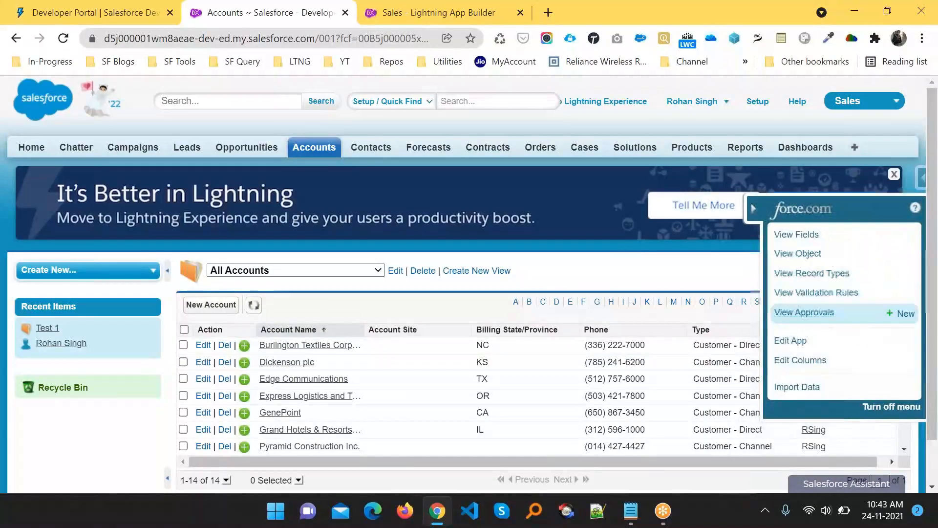
{"action": "left_click", "coordinate": [809, 360]}
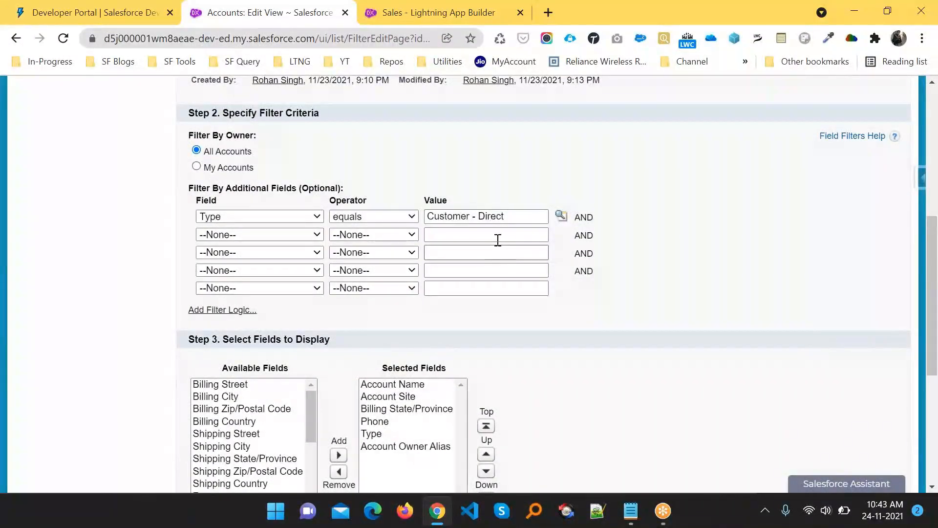
{"action": "scroll", "coordinate": [404, 307], "scroll_direction": "down", "scroll_amount": 2}
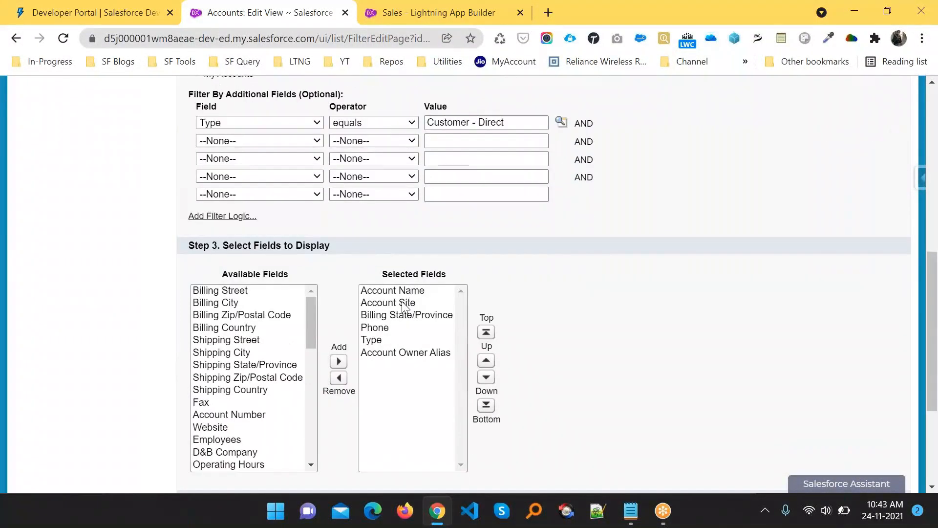
{"action": "scroll", "coordinate": [404, 307], "scroll_direction": "up", "scroll_amount": 3}
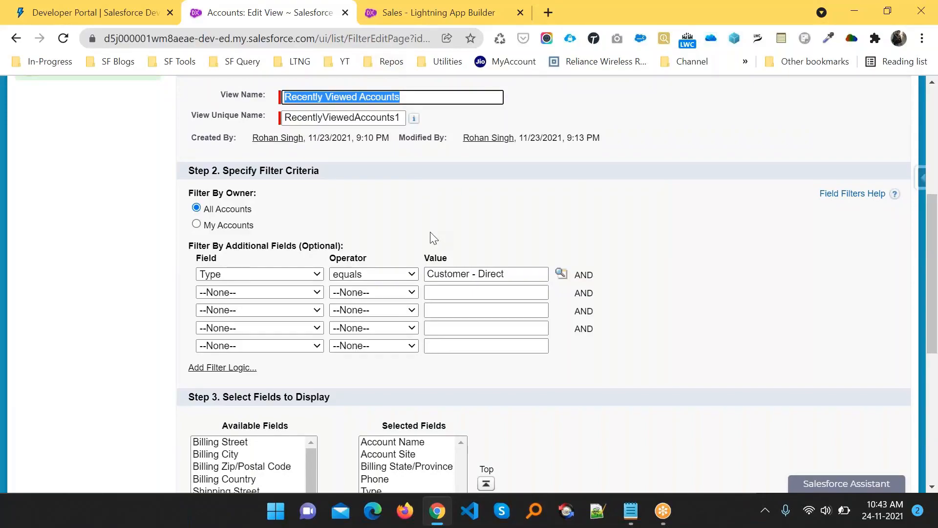
{"action": "scroll", "coordinate": [432, 236], "scroll_direction": "down", "scroll_amount": 5}
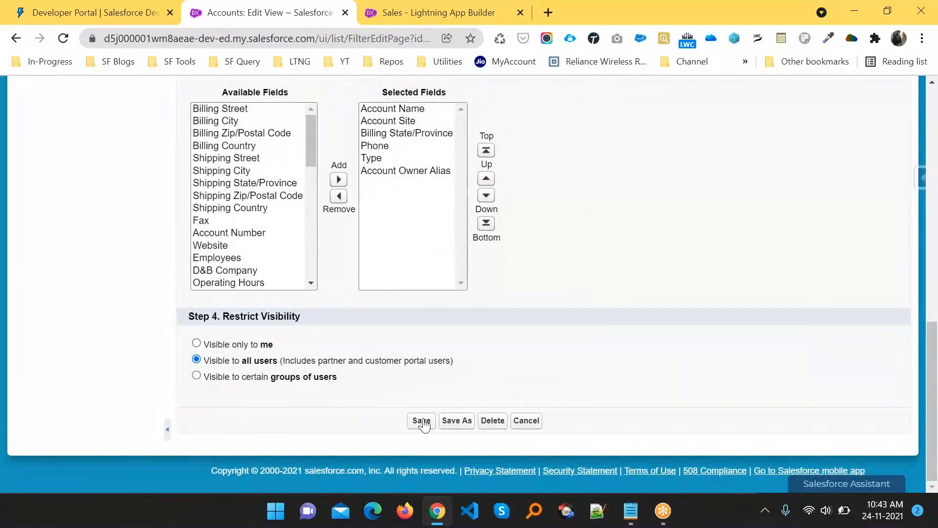
{"action": "left_click", "coordinate": [422, 424]}
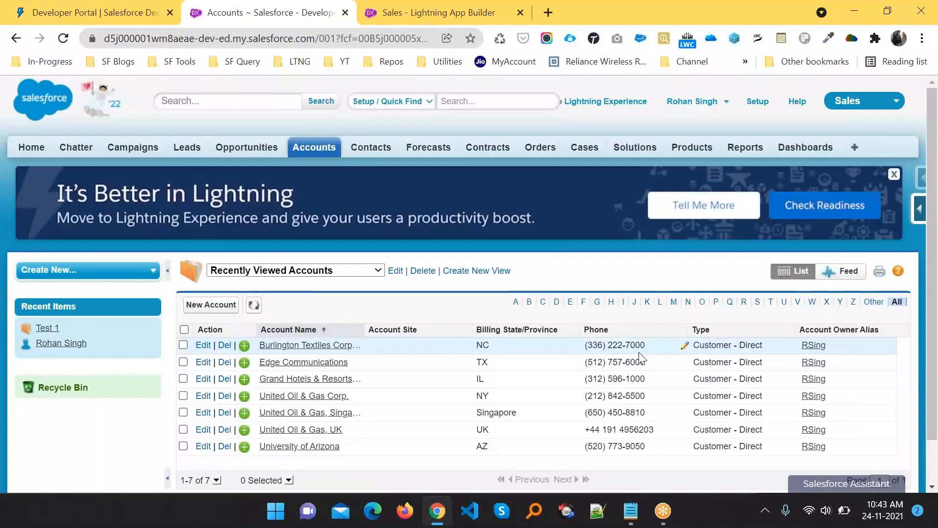
{"action": "left_click", "coordinate": [288, 273]}
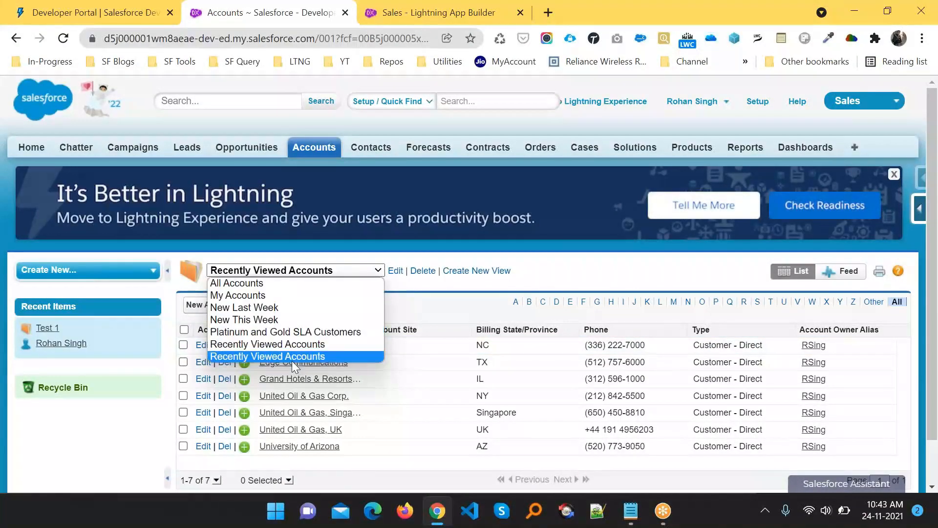
- Return to the Recently Viewed Accounts view with its seven Customer - Direct accounts
{"action": "left_click", "coordinate": [292, 359]}
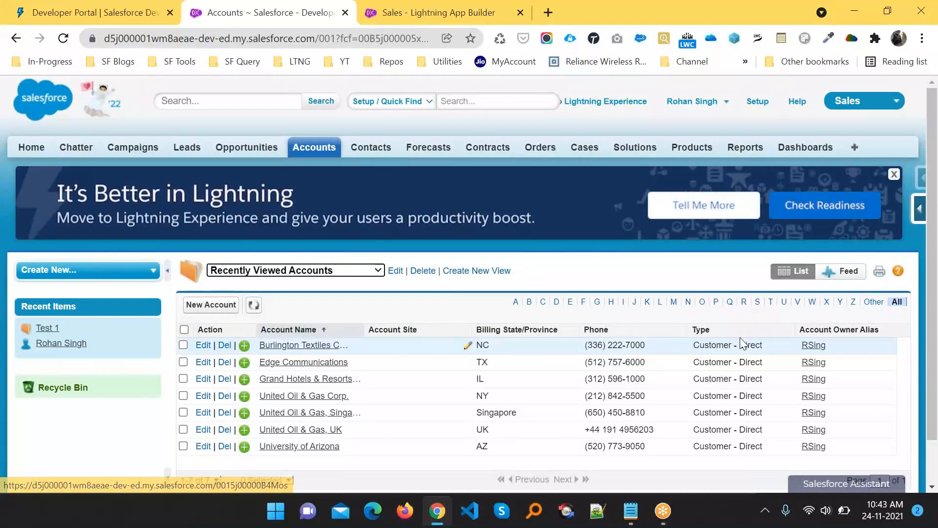
{"action": "key", "text": "ctrl+shift+d"}
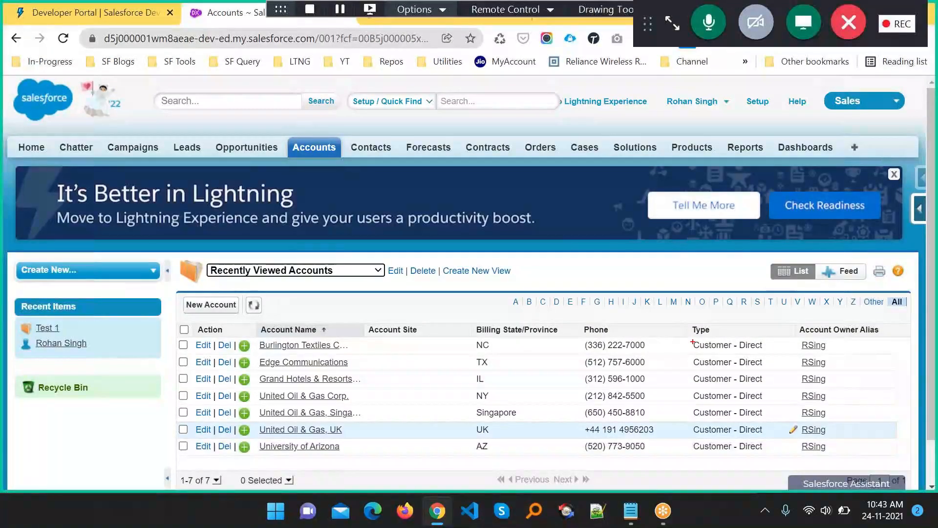
{"action": "mouse_move", "coordinate": [688, 336]}
{"action": "left_mouse_down"}
{"action": "mouse_move", "coordinate": [763, 460]}
{"action": "mouse_move", "coordinate": [798, 468]}
{"action": "mouse_move", "coordinate": [777, 464]}
{"action": "left_mouse_up"}
{"action": "key", "text": "Escape"}
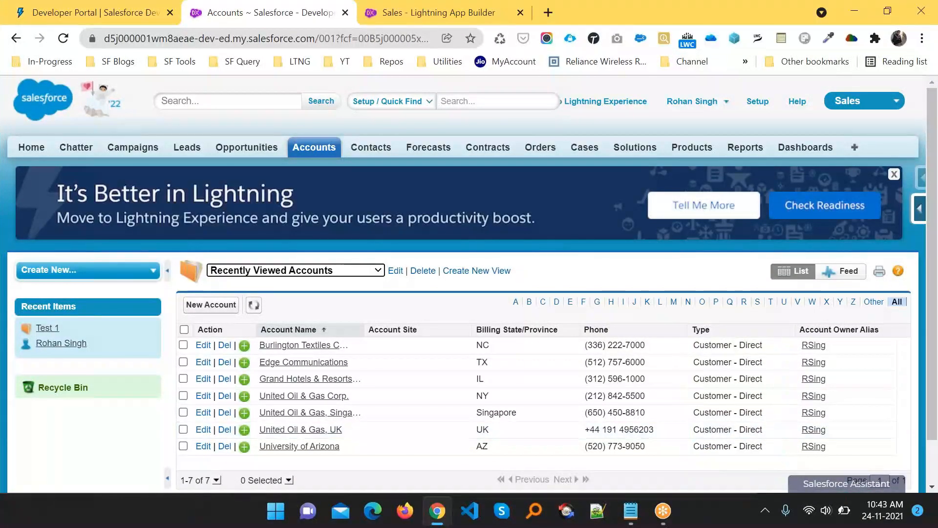
- In the view settings, set the first filter's Field and Operator to --None--
{"action": "left_click", "coordinate": [920, 209]}
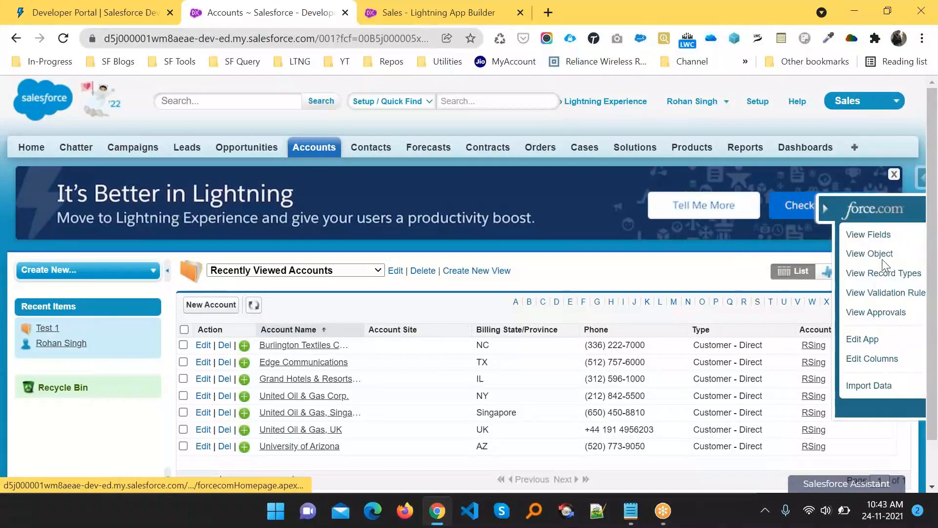
{"action": "left_click", "coordinate": [802, 359]}
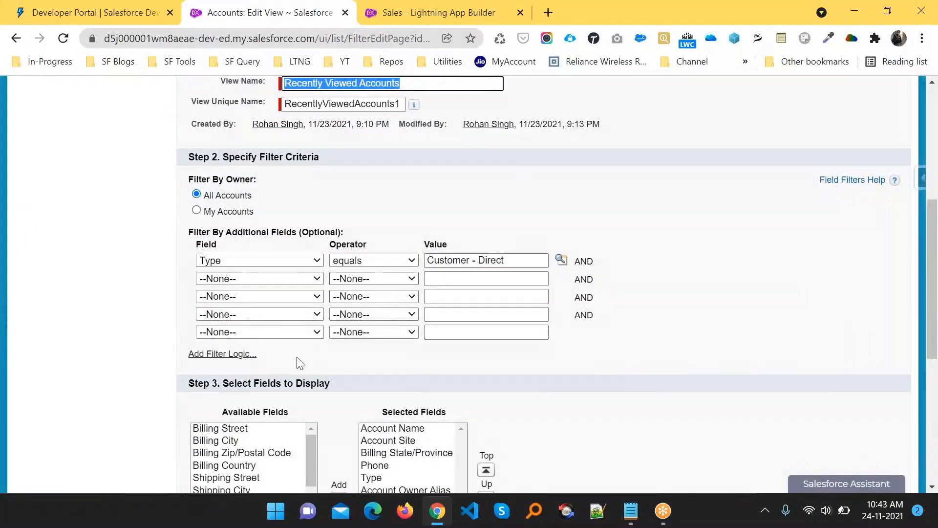
{"action": "left_click", "coordinate": [287, 264]}
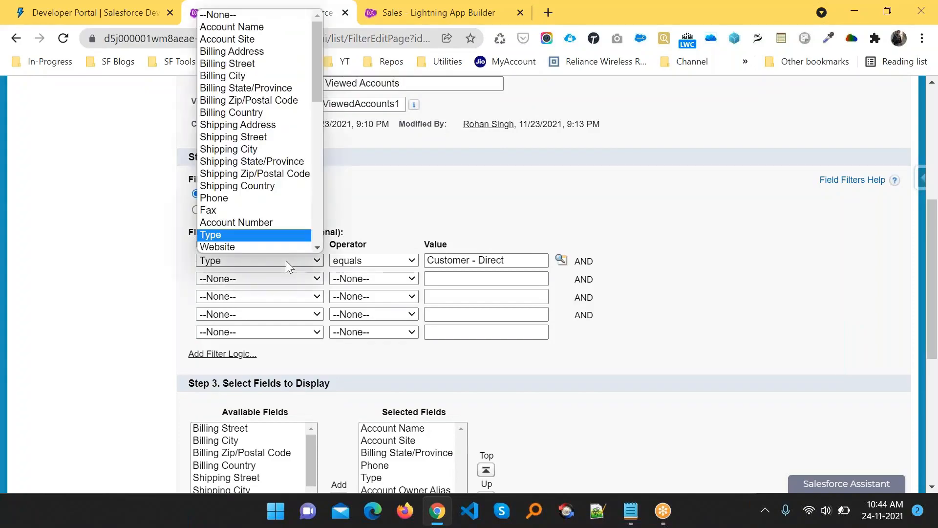
{"action": "left_click", "coordinate": [245, 15]}
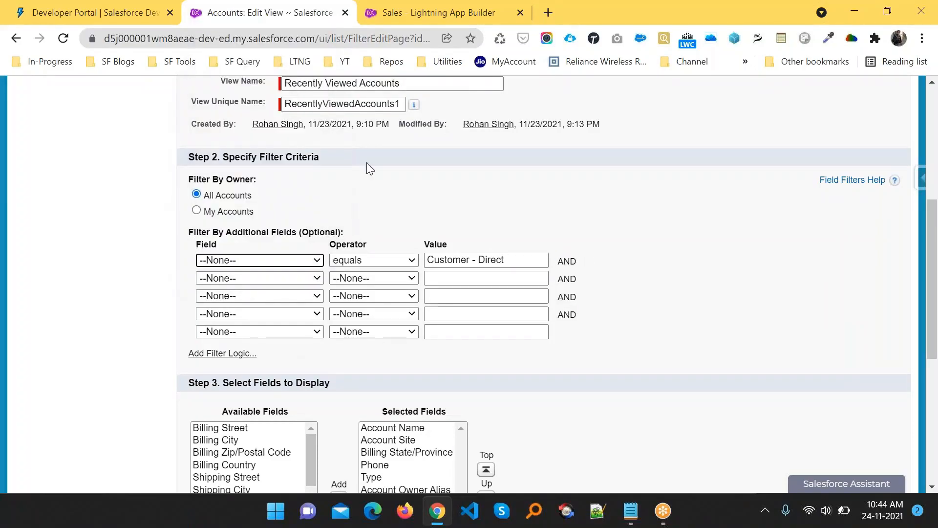
{"action": "left_click", "coordinate": [391, 264]}
{"action": "left_click", "coordinate": [389, 273]}
- Clear the Customer - Direct filter value and save, listing all 14 accounts
{"action": "left_click", "coordinate": [507, 260]}
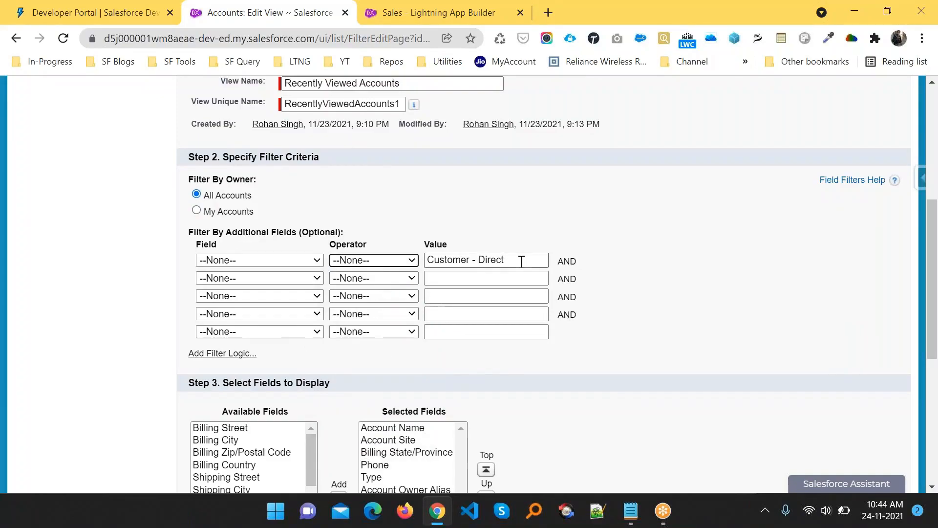
{"action": "left_click_drag", "start_coordinate": [522, 260], "coordinate": [352, 256]}
{"action": "key", "text": "BackSpace"}
{"action": "left_click", "coordinate": [567, 342]}
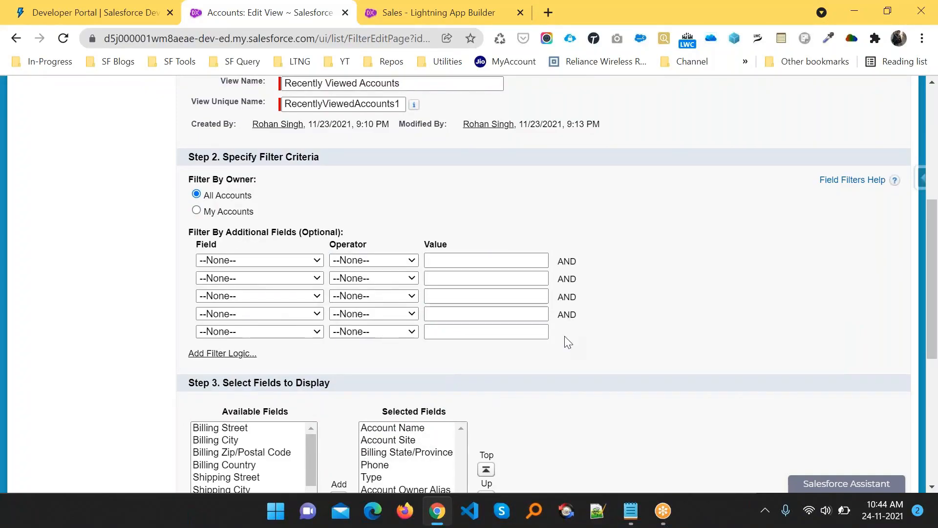
{"action": "scroll", "coordinate": [567, 342], "scroll_direction": "down", "scroll_amount": 6}
{"action": "left_click", "coordinate": [421, 420]}
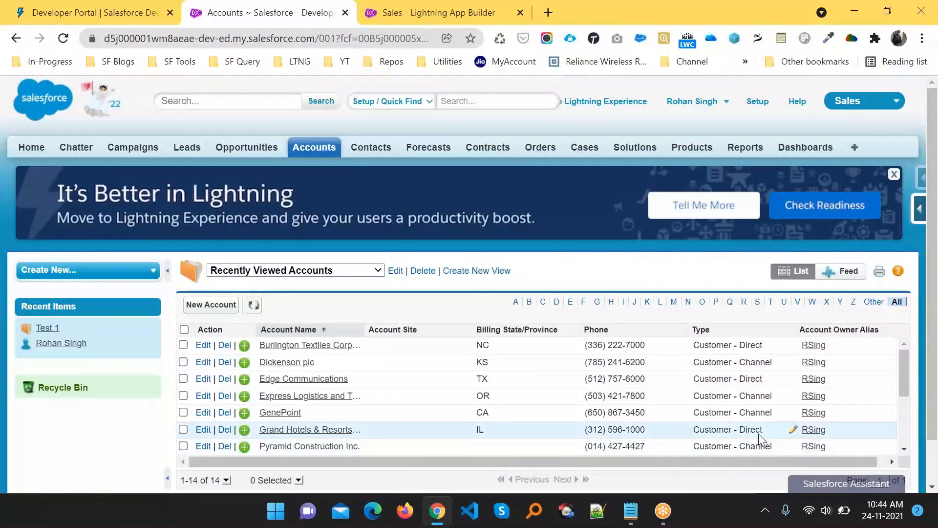
{"action": "scroll", "coordinate": [759, 433], "scroll_direction": "down", "scroll_amount": 3}
{"action": "scroll", "coordinate": [758, 433], "scroll_direction": "up", "scroll_amount": 2}
{"action": "scroll", "coordinate": [758, 433], "scroll_direction": "down", "scroll_amount": 2}
{"action": "scroll", "coordinate": [759, 433], "scroll_direction": "up", "scroll_amount": 5}
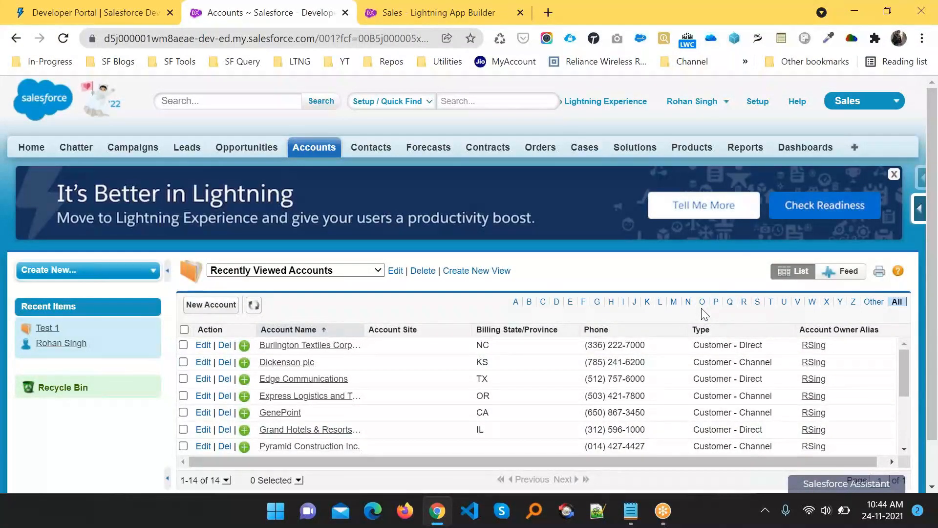
- Highlight the sentence on sorting records by column header in Admin Notes, then return to Salesforce
{"action": "key", "text": "alt+Tab"}
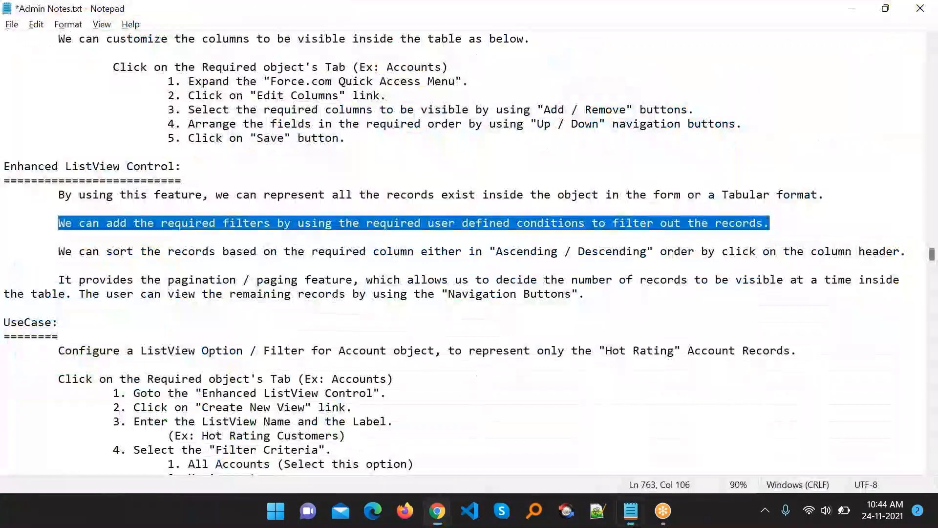
{"action": "left_click_drag", "start_coordinate": [53, 252], "coordinate": [913, 258]}
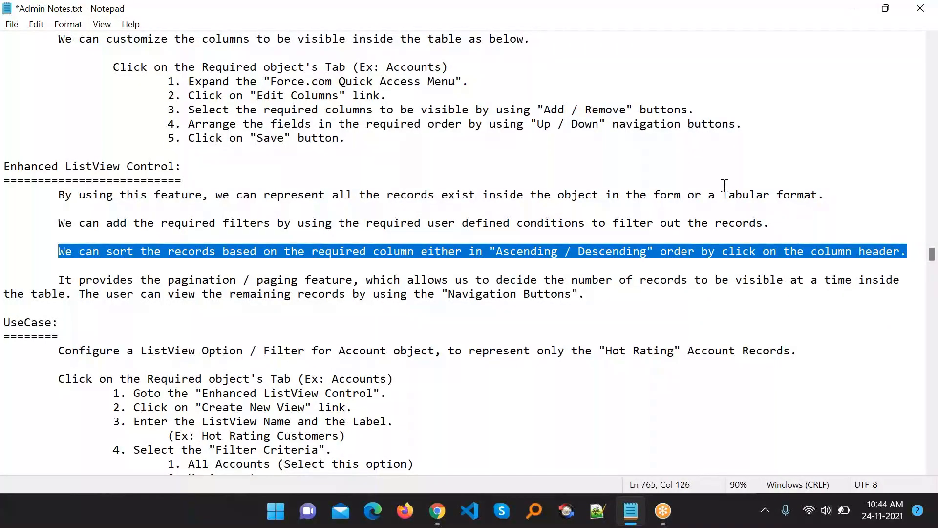
{"action": "key", "text": "alt+Tab"}
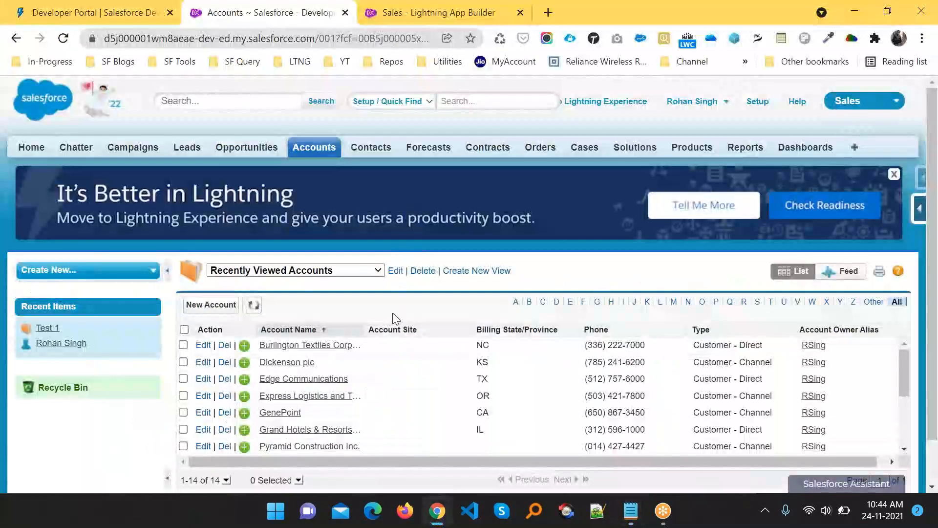
- Sort by Account Name descending then ascending, then Billing State/Province, Phone, and finally Type
{"action": "left_click", "coordinate": [305, 333]}
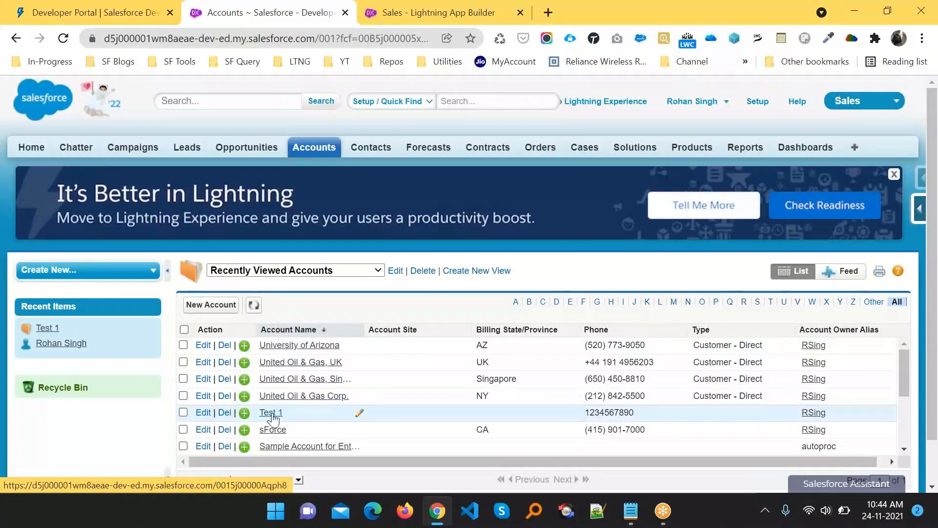
{"action": "left_click", "coordinate": [284, 331]}
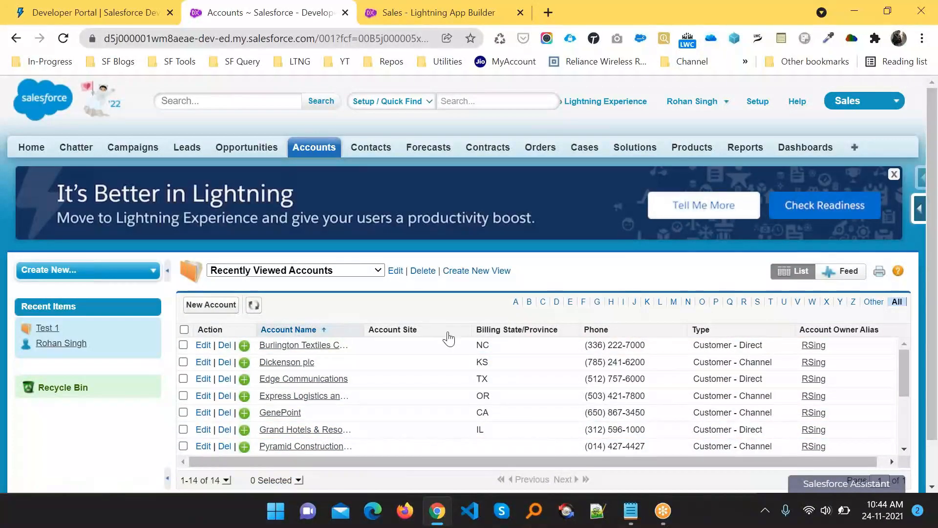
{"action": "left_click", "coordinate": [499, 335]}
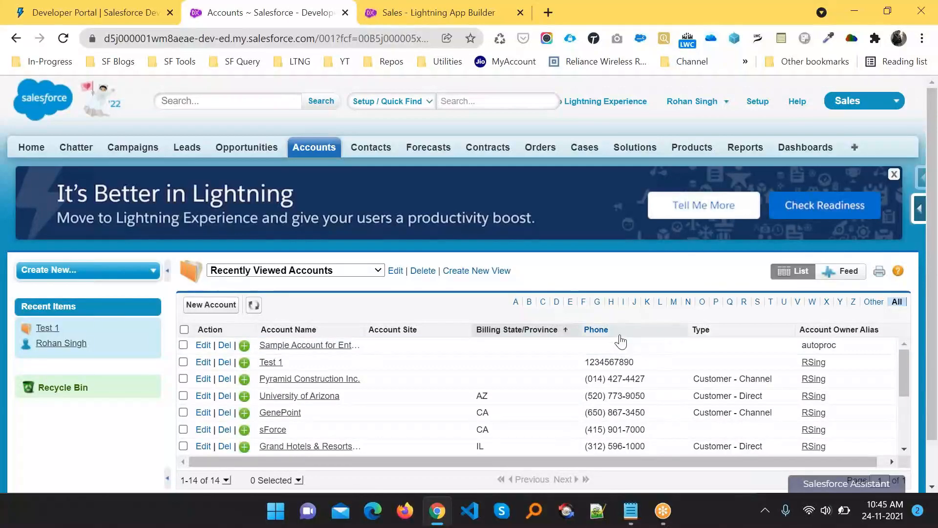
{"action": "left_click", "coordinate": [617, 337]}
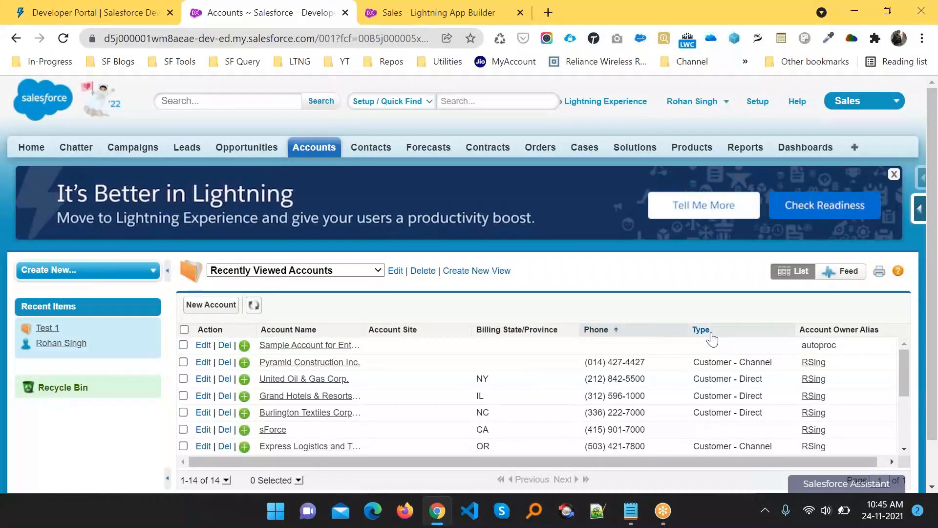
{"action": "left_click", "coordinate": [733, 332]}
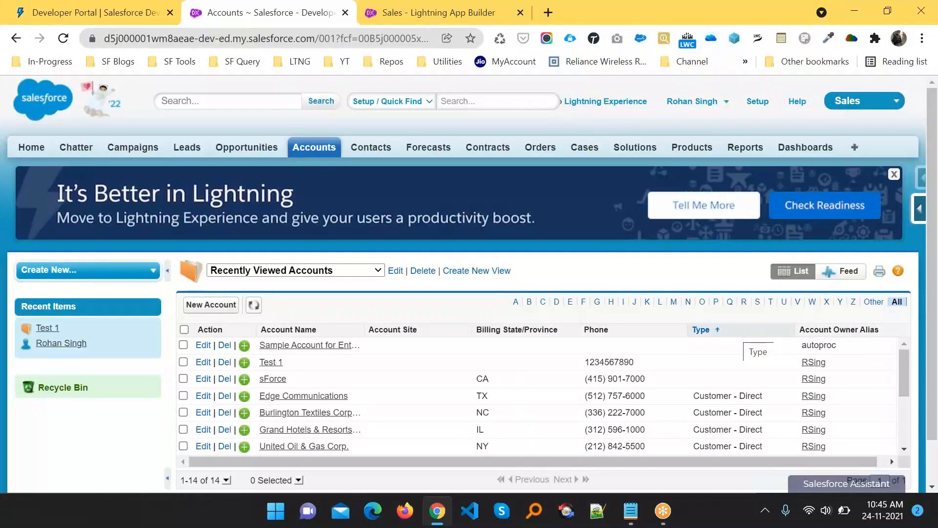
{"action": "key", "text": "alt+Tab"}
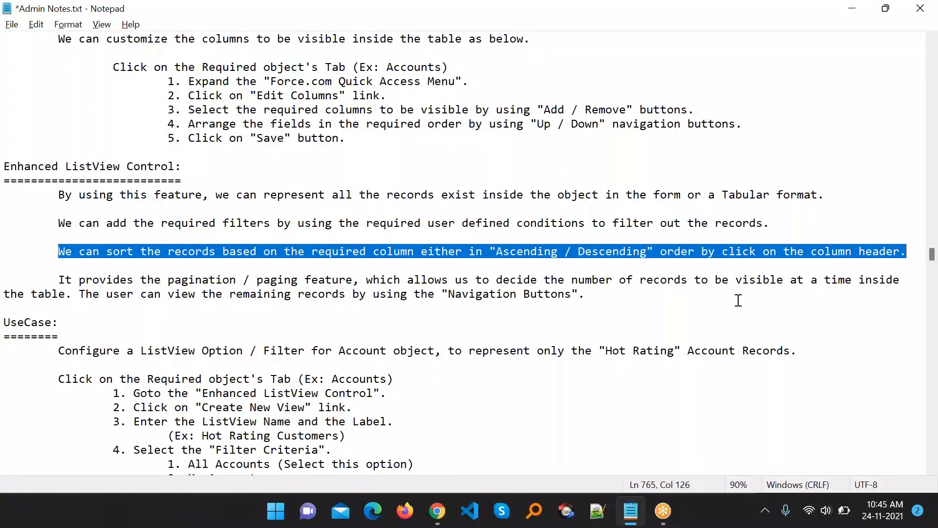
- Set the list to 10 records per page, move to page 2, then back to page 1
{"action": "key", "text": "alt+Tab"}
{"action": "scroll", "coordinate": [602, 339], "scroll_direction": "down", "scroll_amount": 3}
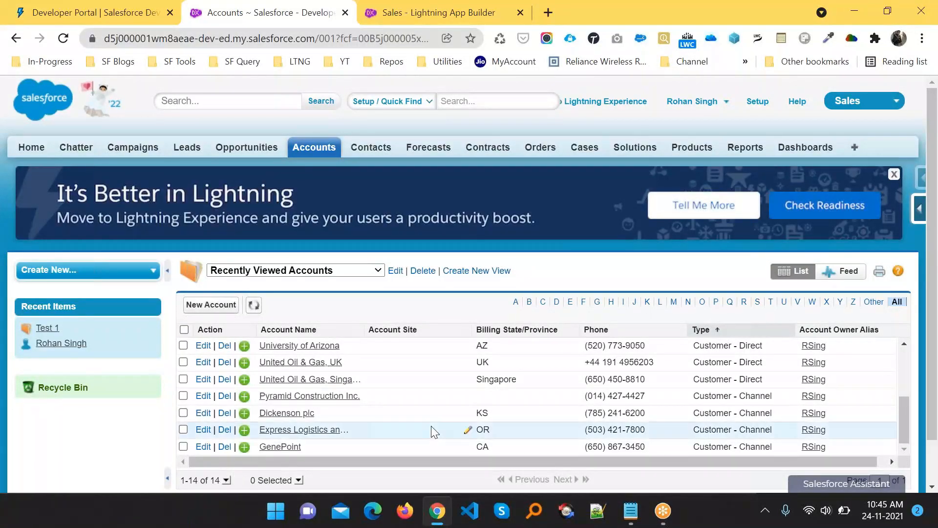
{"action": "scroll", "coordinate": [431, 429], "scroll_direction": "down", "scroll_amount": 1}
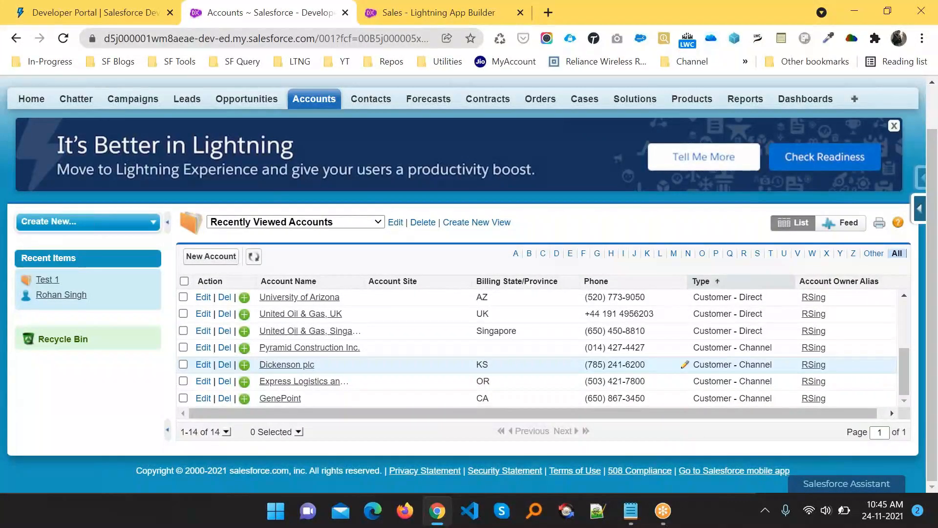
{"action": "left_click", "coordinate": [226, 431]}
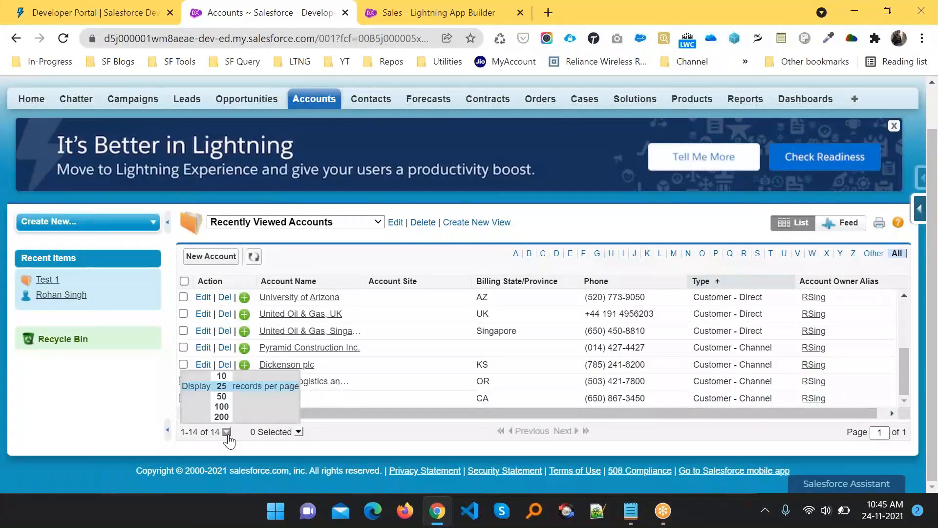
{"action": "left_click", "coordinate": [221, 376]}
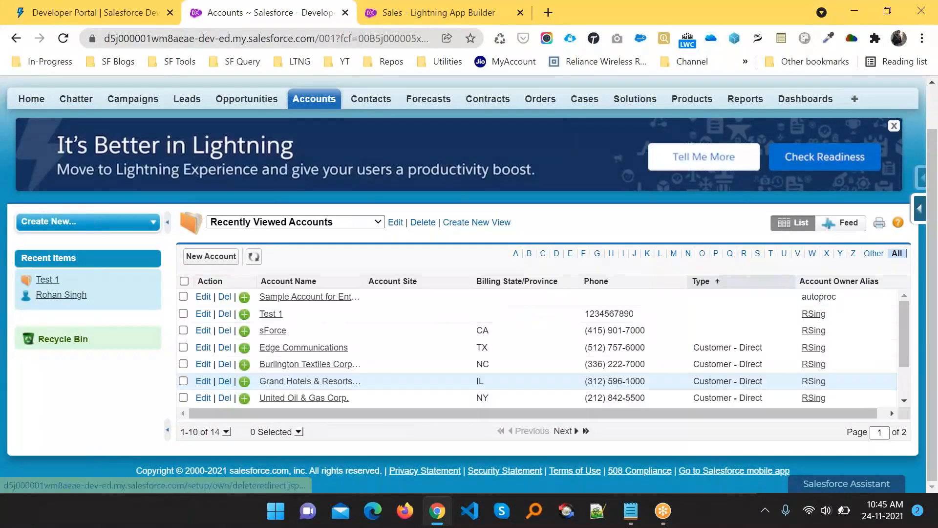
{"action": "left_click", "coordinate": [567, 431]}
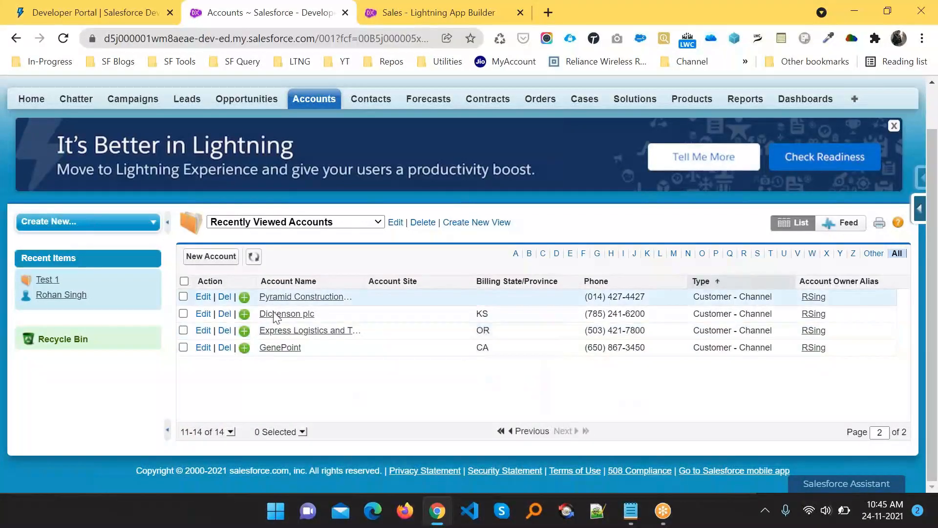
{"action": "left_click", "coordinate": [515, 433]}
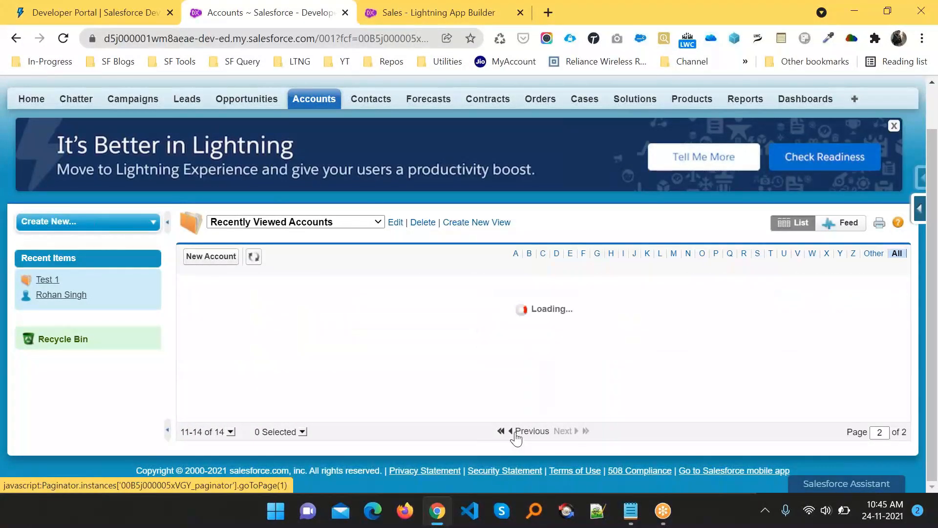
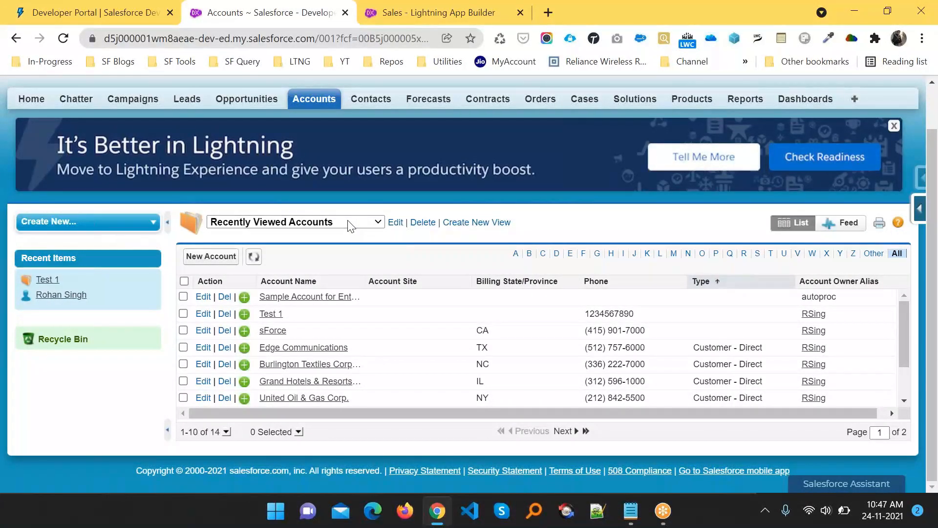
- Review the Accounts list views, stay on Recently Viewed Accounts, then go to the Contacts home page
{"action": "left_click", "coordinate": [330, 225]}
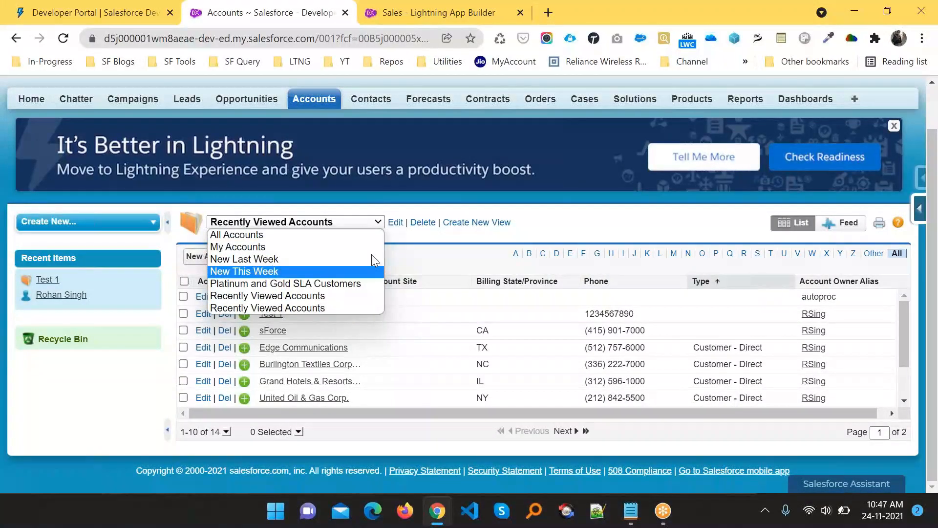
{"action": "left_click", "coordinate": [460, 242]}
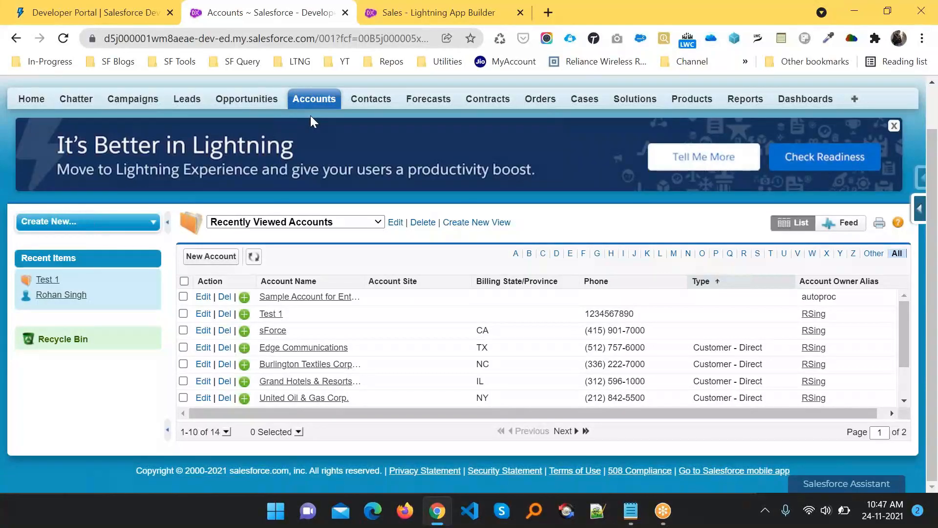
{"action": "left_click", "coordinate": [376, 103]}
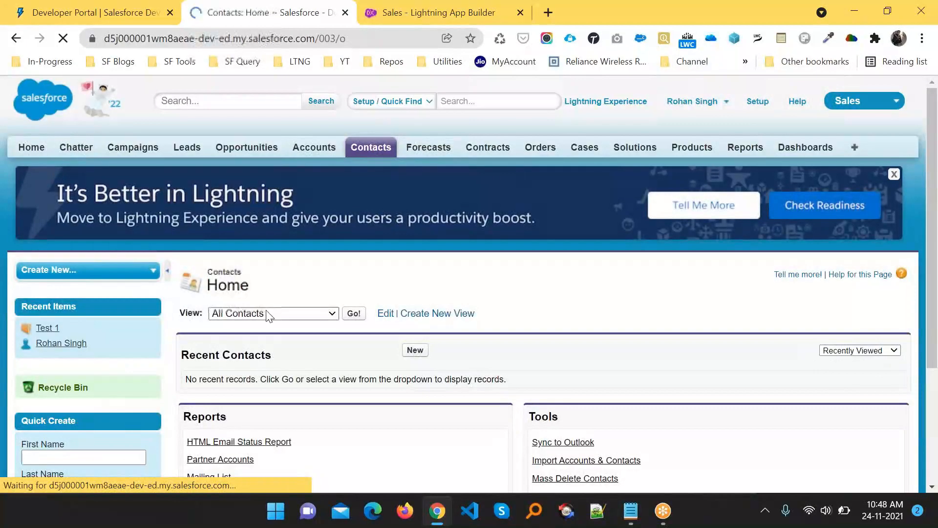